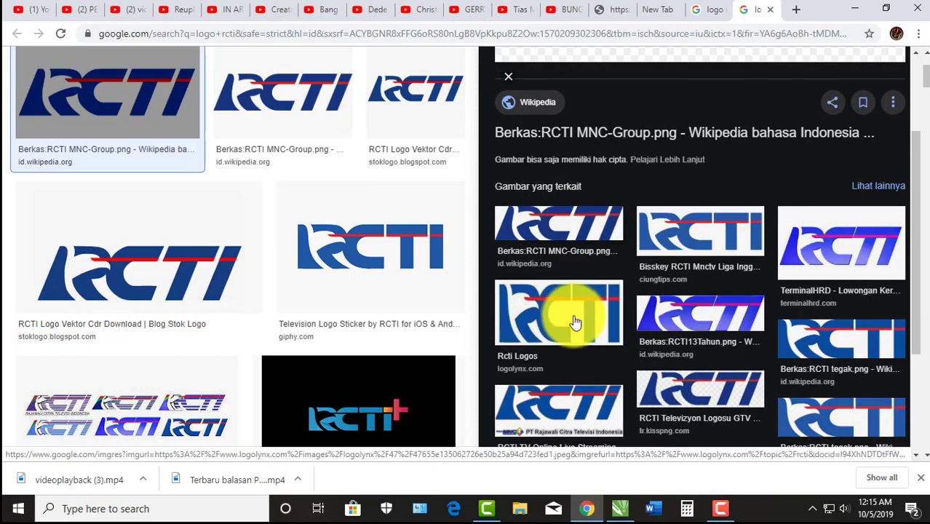
Copy the RCTI Logo Vektor Cdr image from stoklogo.blogspot.com in the image search results.
{"action": "scroll", "coordinate": [575, 321], "scroll_direction": "up", "scroll_amount": 2}
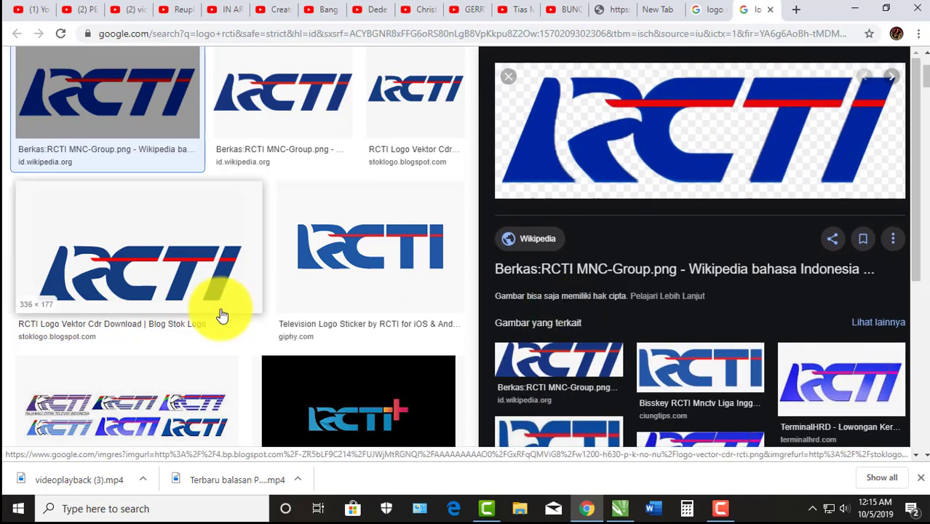
{"action": "right_click", "coordinate": [191, 255]}
{"action": "left_click", "coordinate": [228, 396]}
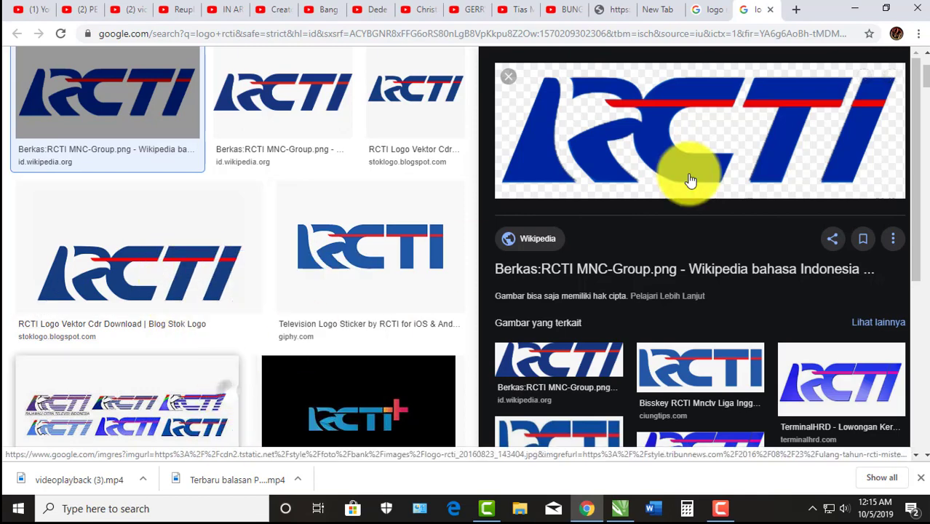
Switch to CorelDRAW and paste the copied RCTI logo onto the page of the untitled document.
{"action": "left_click", "coordinate": [859, 10]}
{"action": "scroll", "coordinate": [377, 283], "scroll_direction": "down", "scroll_amount": 3}
{"action": "left_click", "coordinate": [586, 195]}
{"action": "key", "text": "ctrl+v"}
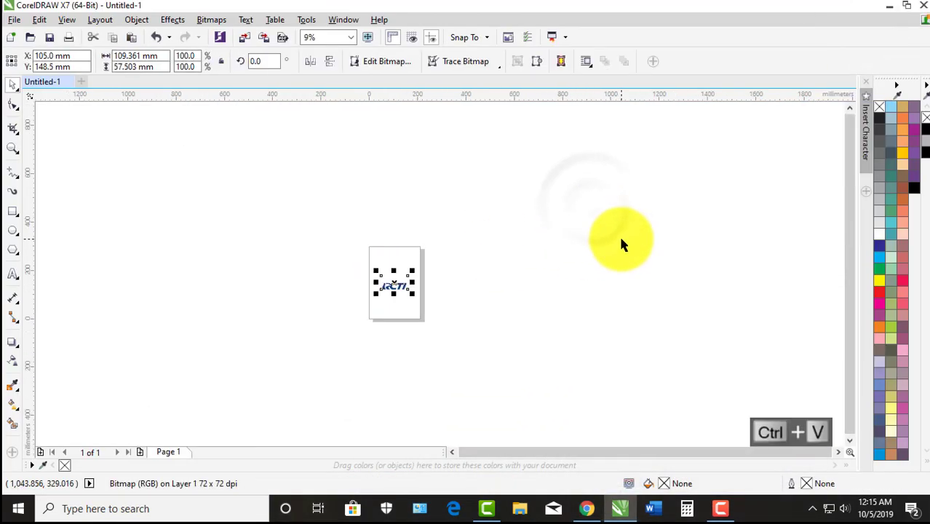
{"action": "left_click", "coordinate": [621, 244]}
{"action": "scroll", "coordinate": [397, 271], "scroll_direction": "up", "scroll_amount": 4}
{"action": "left_click", "coordinate": [410, 356]}
{"action": "left_click", "coordinate": [484, 322]}
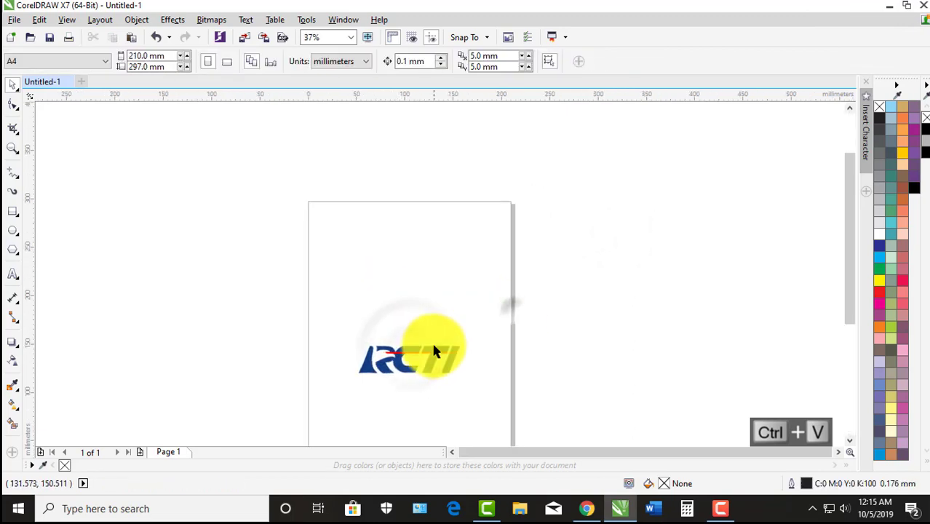
Delete the pasted logo from the page and undo the deletion.
{"action": "left_click", "coordinate": [430, 339]}
{"action": "key", "text": "Delete"}
{"action": "scroll", "coordinate": [428, 262], "scroll_direction": "down", "scroll_amount": 2}
{"action": "scroll", "coordinate": [430, 270], "scroll_direction": "up", "scroll_amount": 2}
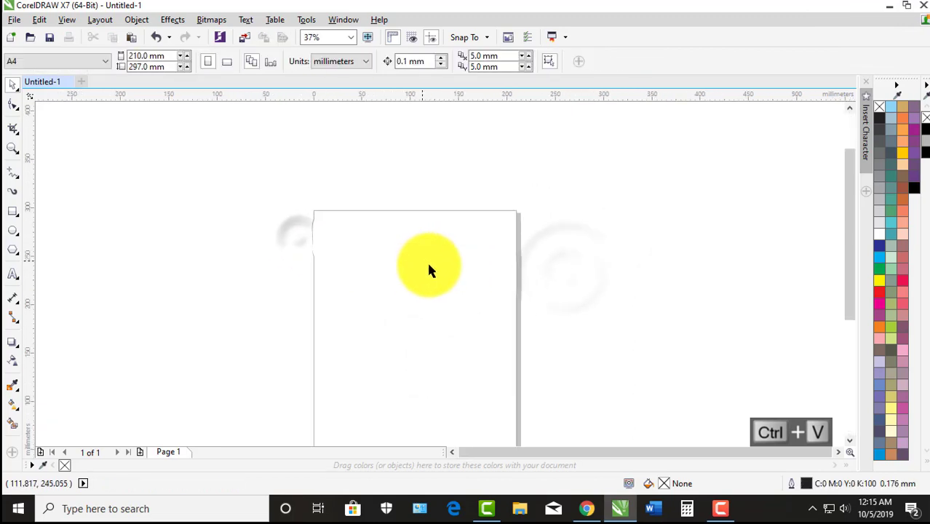
{"action": "scroll", "coordinate": [411, 195], "scroll_direction": "down", "scroll_amount": 2}
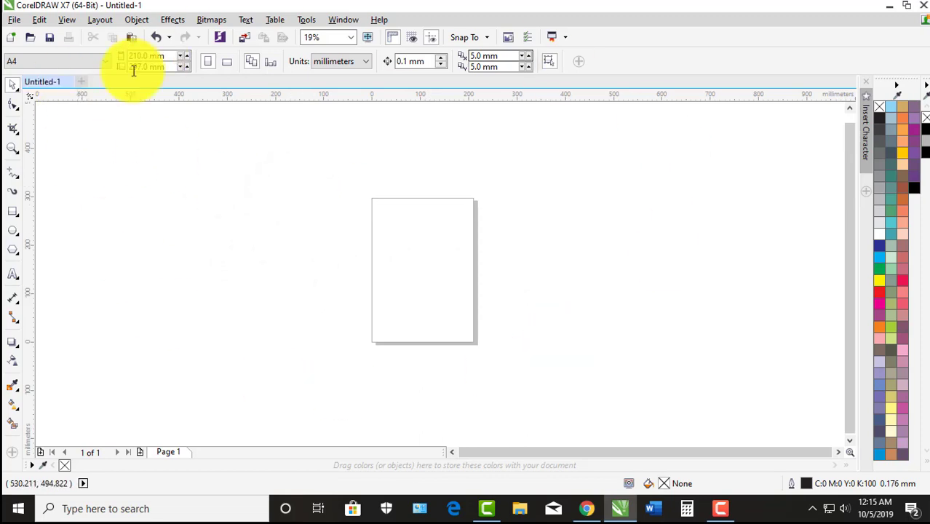
{"action": "left_click", "coordinate": [271, 222]}
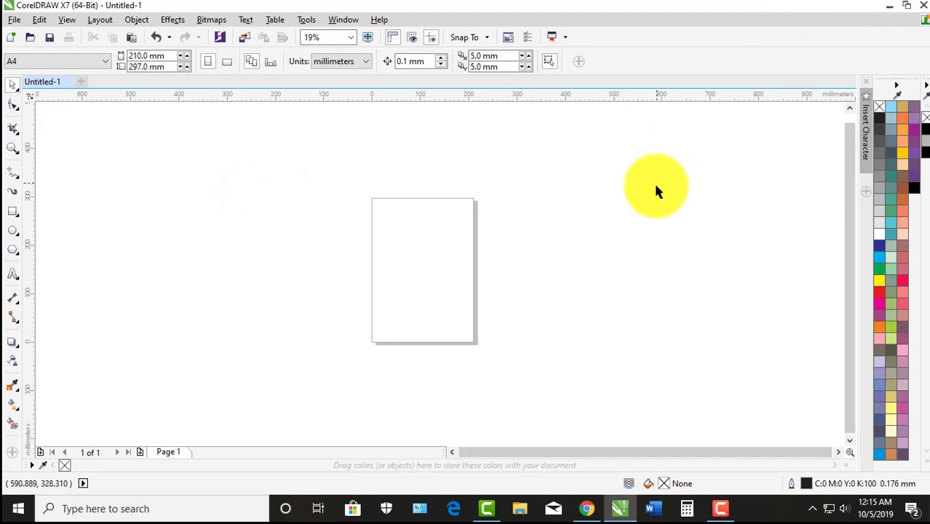
{"action": "key", "text": "ctrl+z"}
Enlarge the logo bitmap proportionally from its centre to about 156 × 82 mm.
{"action": "scroll", "coordinate": [473, 288], "scroll_direction": "up", "scroll_amount": 3}
{"action": "scroll", "coordinate": [602, 263], "scroll_direction": "up", "scroll_amount": 2}
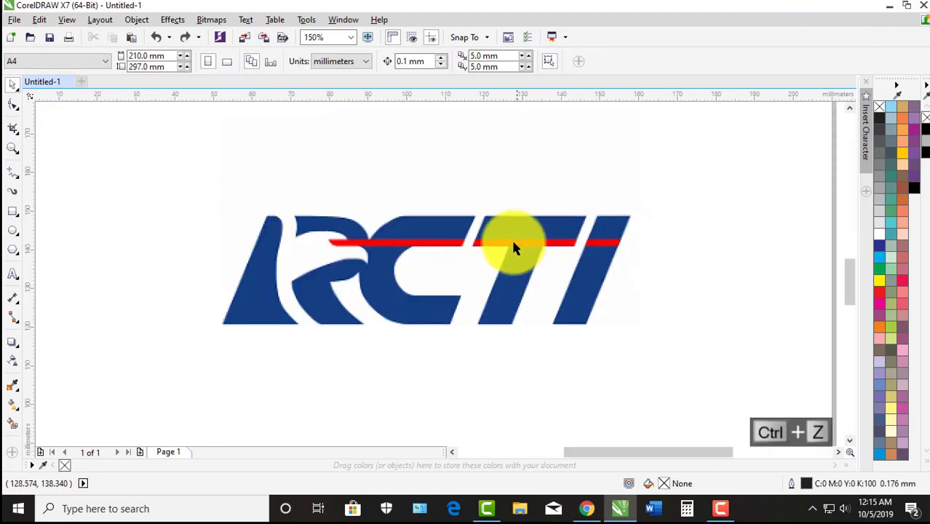
{"action": "left_click", "coordinate": [513, 248]}
{"action": "scroll", "coordinate": [539, 237], "scroll_direction": "down", "scroll_amount": 2}
{"action": "left_click_drag", "start_coordinate": [572, 168], "coordinate": [620, 144]}
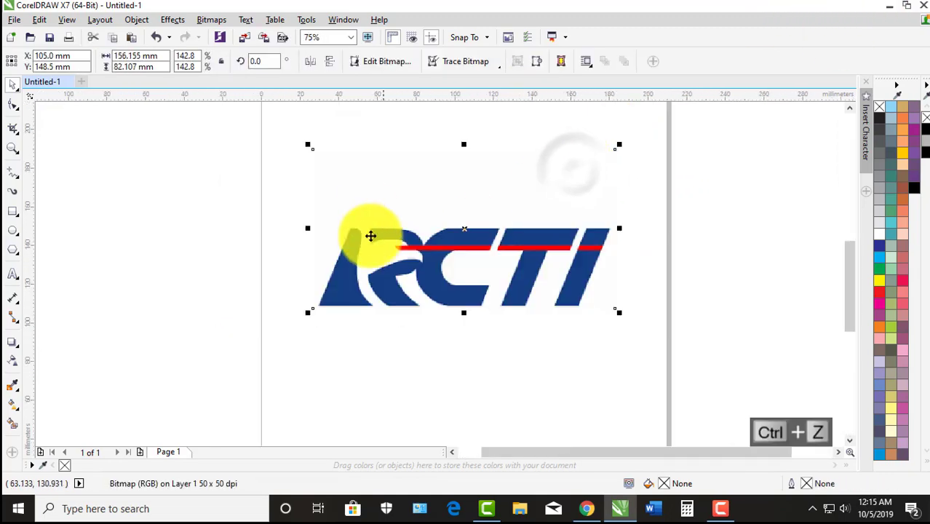
Place a copy of the logo bitmap beside the page and convert it to vectors with Quick Trace.
{"action": "scroll", "coordinate": [375, 235], "scroll_direction": "down", "scroll_amount": 4}
{"action": "scroll", "coordinate": [390, 227], "scroll_direction": "up", "scroll_amount": 6}
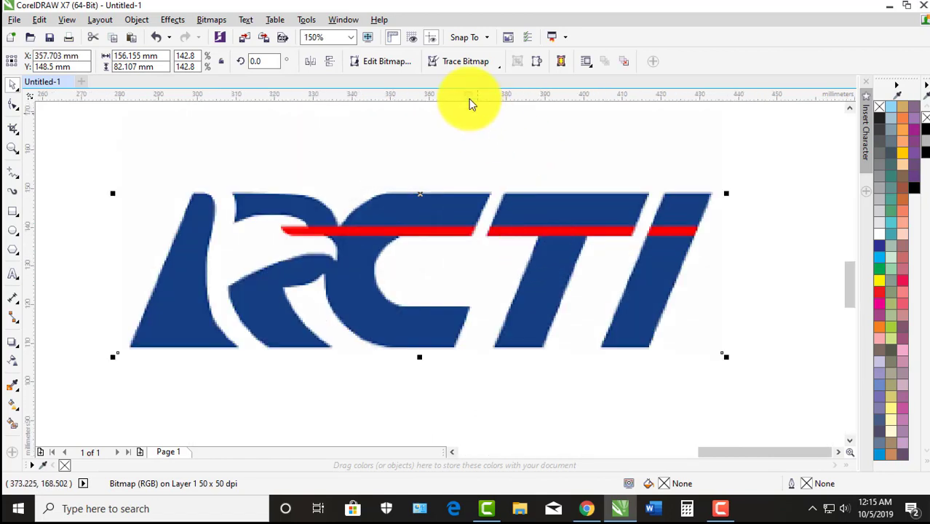
{"action": "left_click", "coordinate": [466, 61]}
{"action": "left_click", "coordinate": [468, 76]}
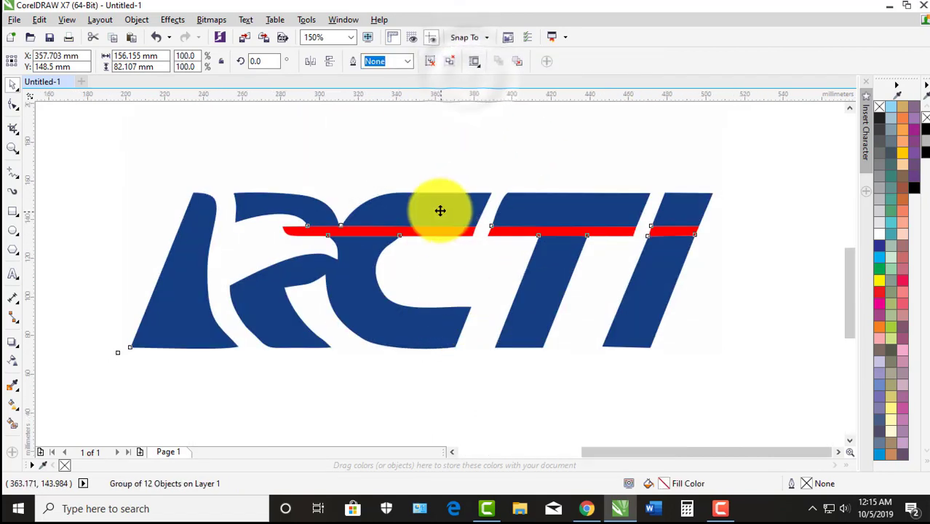
Move the traced vector group clear of the bitmap copy so both logos lie side by side.
{"action": "scroll", "coordinate": [440, 211], "scroll_direction": "down", "scroll_amount": 2}
{"action": "left_click", "coordinate": [532, 183]}
{"action": "left_click", "coordinate": [502, 177]}
{"action": "left_click_drag", "start_coordinate": [503, 177], "coordinate": [757, 187]}
Examine the edge quality of the bitmap copy and the traced logo up close.
{"action": "left_click", "coordinate": [416, 231]}
{"action": "scroll", "coordinate": [418, 230], "scroll_direction": "up", "scroll_amount": 3}
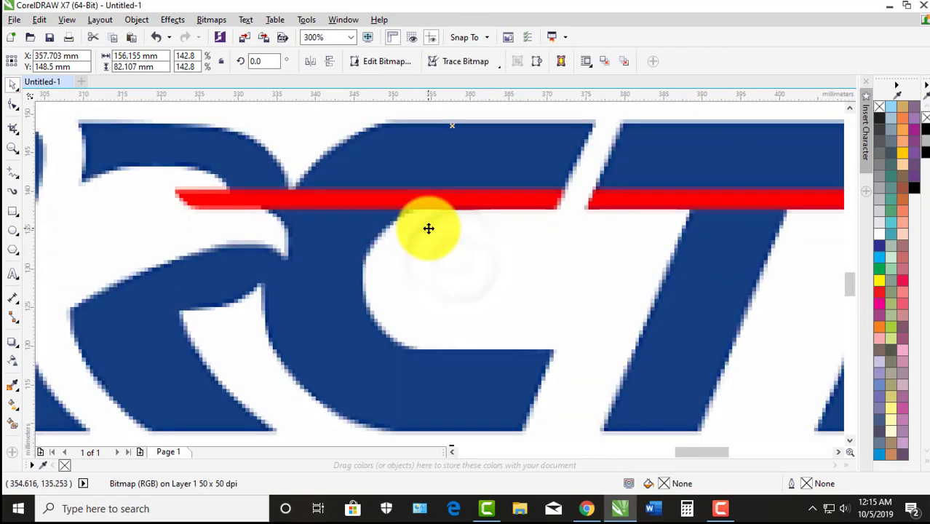
{"action": "scroll", "coordinate": [670, 253], "scroll_direction": "down", "scroll_amount": 1}
{"action": "scroll", "coordinate": [791, 249], "scroll_direction": "up", "scroll_amount": 2}
{"action": "scroll", "coordinate": [508, 234], "scroll_direction": "down", "scroll_amount": 2}
{"action": "scroll", "coordinate": [429, 227], "scroll_direction": "up", "scroll_amount": 1}
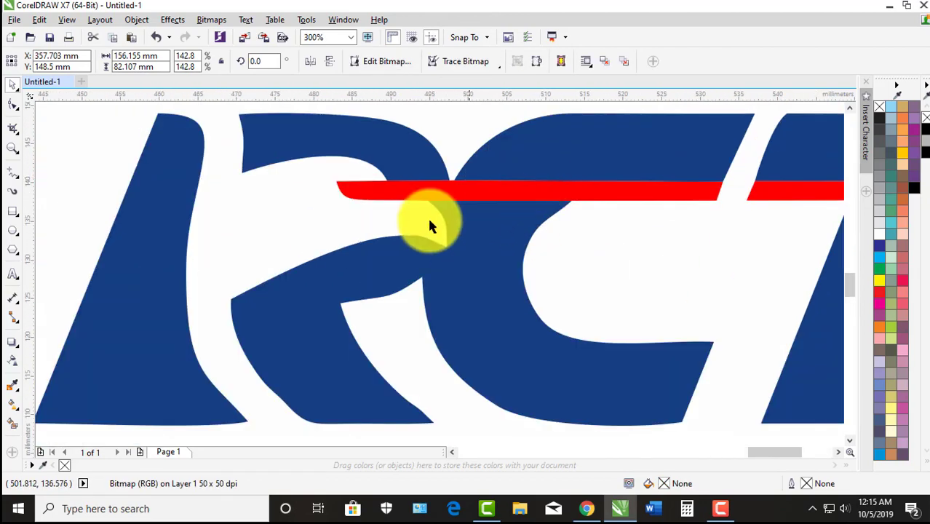
{"action": "scroll", "coordinate": [430, 226], "scroll_direction": "down", "scroll_amount": 3}
Ungroup the traced logo into separate curves and pull its near-white background shape off the letters.
{"action": "left_click", "coordinate": [424, 208]}
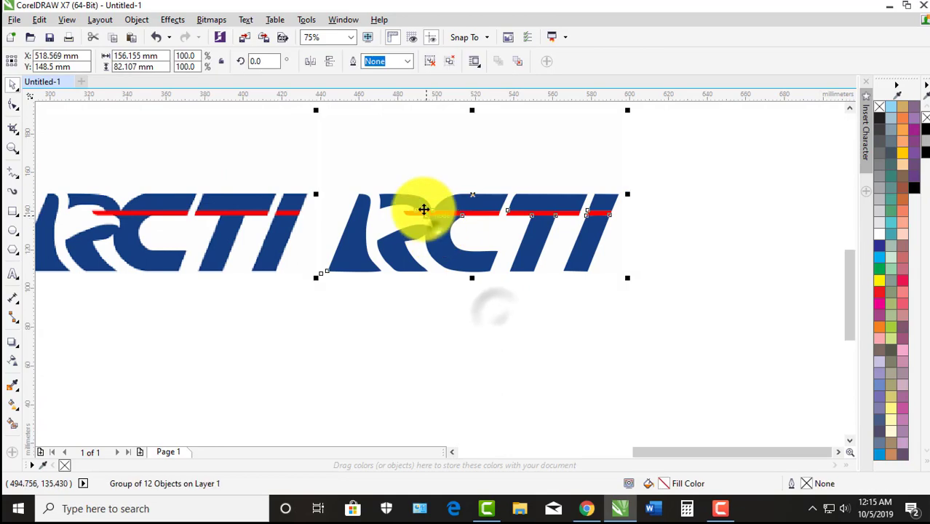
{"action": "left_click", "coordinate": [430, 63]}
{"action": "scroll", "coordinate": [495, 257], "scroll_direction": "up", "scroll_amount": 3}
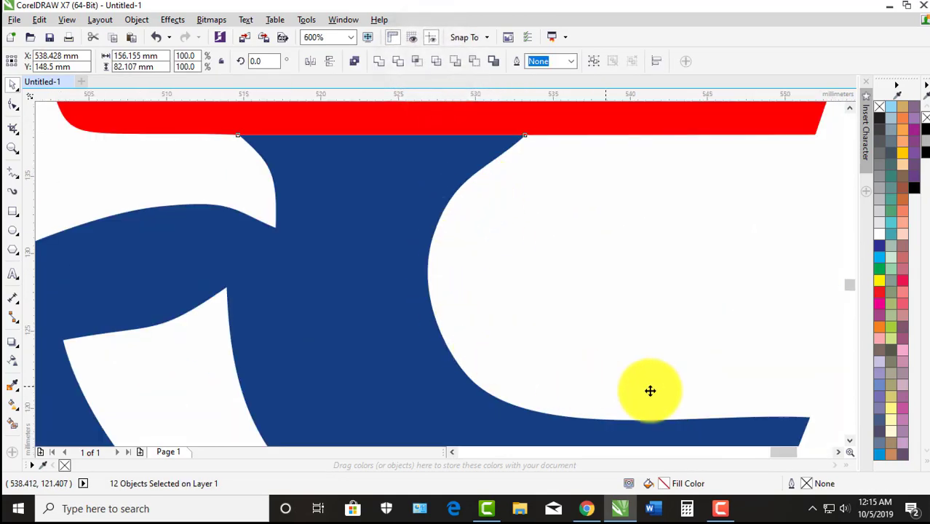
{"action": "scroll", "coordinate": [516, 407], "scroll_direction": "down", "scroll_amount": 2}
{"action": "left_click", "coordinate": [490, 219]}
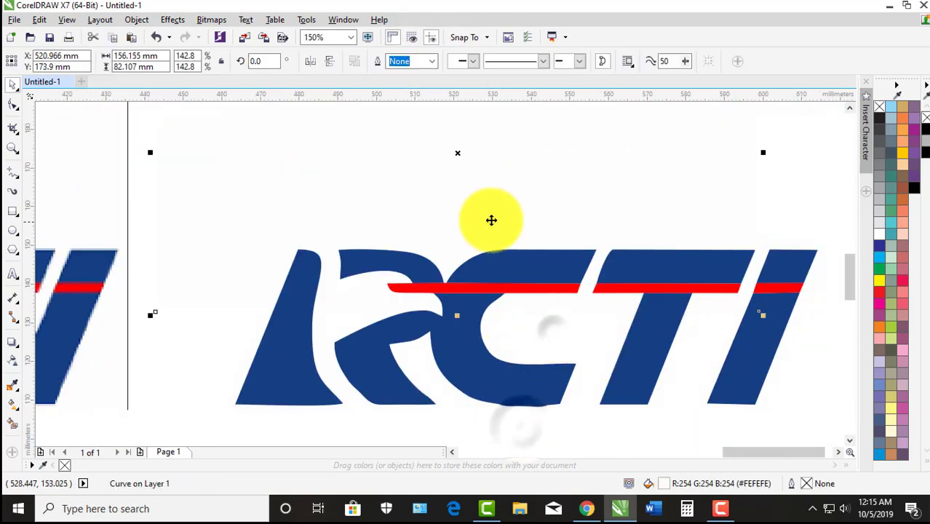
{"action": "scroll", "coordinate": [524, 243], "scroll_direction": "down", "scroll_amount": 2}
{"action": "key", "text": "Escape"}
Inspect the traced curve forming the lower R and C, and undo the background shape's move.
{"action": "scroll", "coordinate": [497, 256], "scroll_direction": "up", "scroll_amount": 2}
{"action": "scroll", "coordinate": [500, 256], "scroll_direction": "up", "scroll_amount": 1}
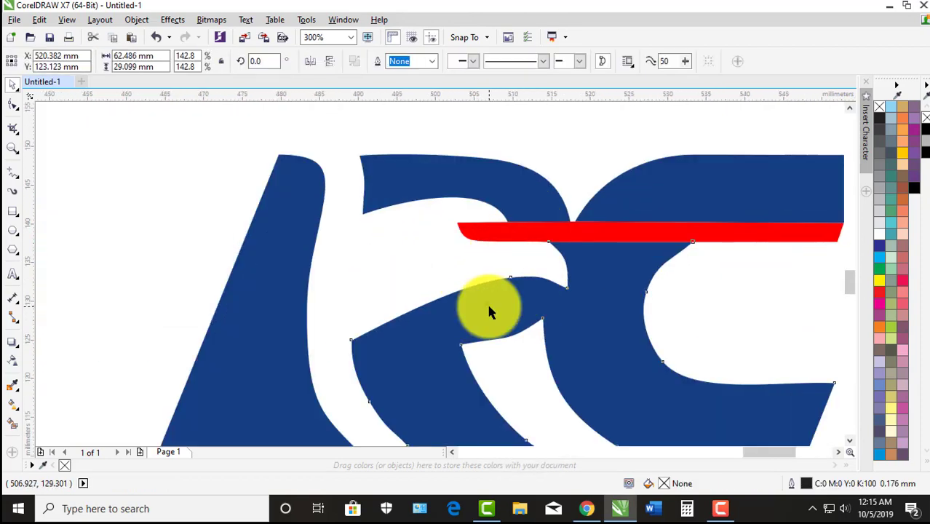
{"action": "left_click", "coordinate": [486, 305]}
{"action": "scroll", "coordinate": [473, 207], "scroll_direction": "down", "scroll_amount": 2}
{"action": "scroll", "coordinate": [573, 158], "scroll_direction": "up", "scroll_amount": 2}
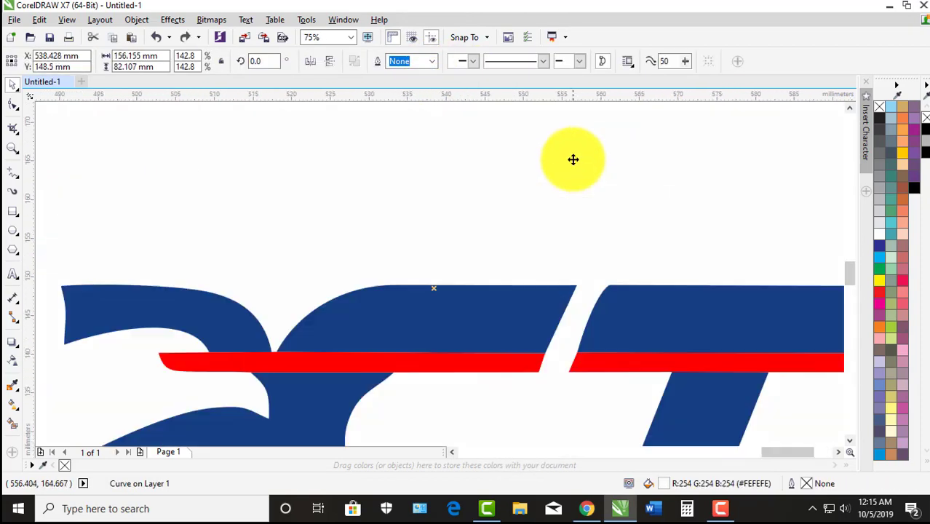
Ungroup the traced logo again and remove its near-white background shape.
{"action": "left_click", "coordinate": [523, 180]}
{"action": "scroll", "coordinate": [523, 181], "scroll_direction": "down", "scroll_amount": 2}
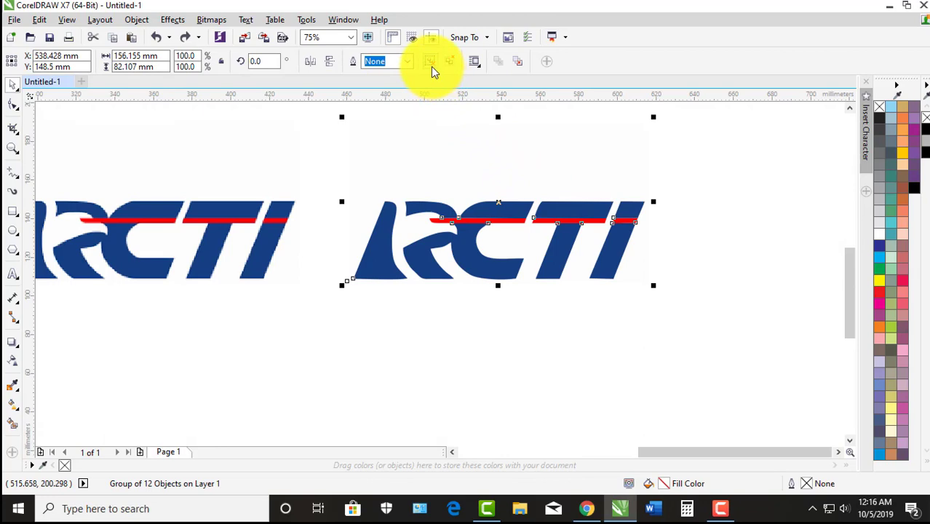
{"action": "left_click", "coordinate": [502, 166]}
{"action": "left_click", "coordinate": [691, 188]}
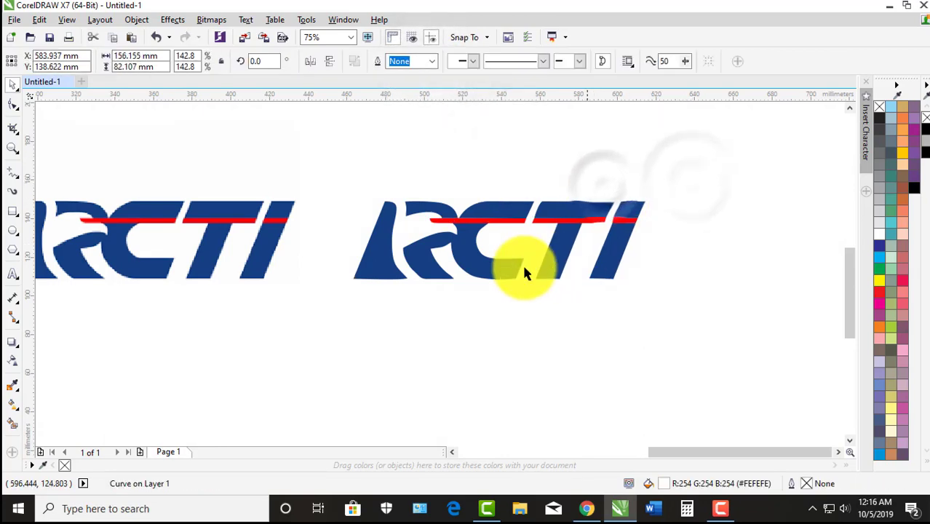
Examine the nodes of the traced lower R and C curve with the Shape tool.
{"action": "scroll", "coordinate": [526, 272], "scroll_direction": "up", "scroll_amount": 2}
{"action": "scroll", "coordinate": [487, 266], "scroll_direction": "down", "scroll_amount": 1}
{"action": "scroll", "coordinate": [368, 218], "scroll_direction": "up", "scroll_amount": 1}
{"action": "left_click", "coordinate": [353, 244]}
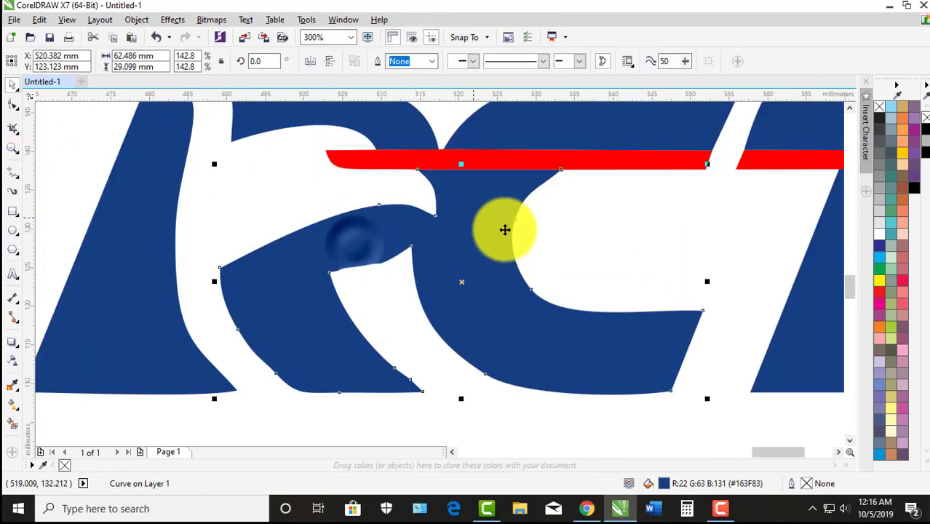
{"action": "scroll", "coordinate": [506, 230], "scroll_direction": "down", "scroll_amount": 2}
{"action": "left_click", "coordinate": [12, 108]}
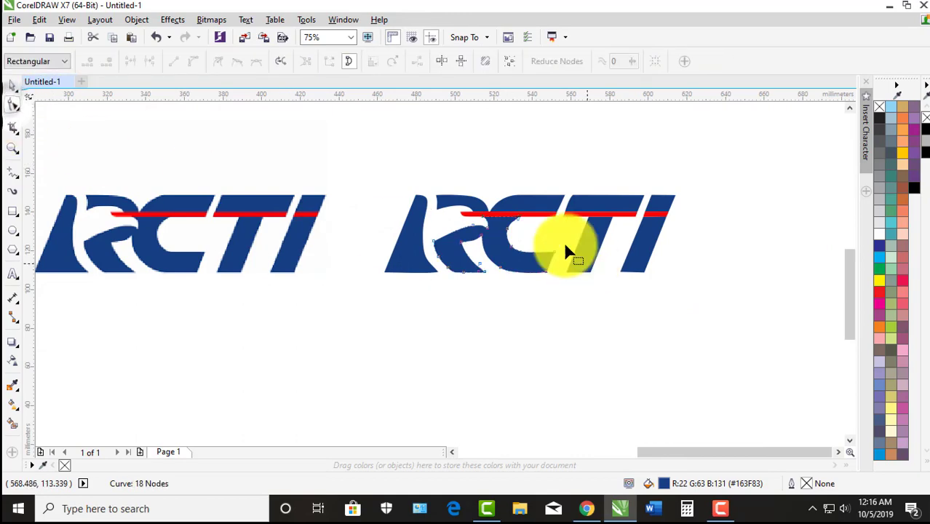
{"action": "scroll", "coordinate": [463, 268], "scroll_direction": "up", "scroll_amount": 3}
{"action": "scroll", "coordinate": [459, 262], "scroll_direction": "down", "scroll_amount": 4}
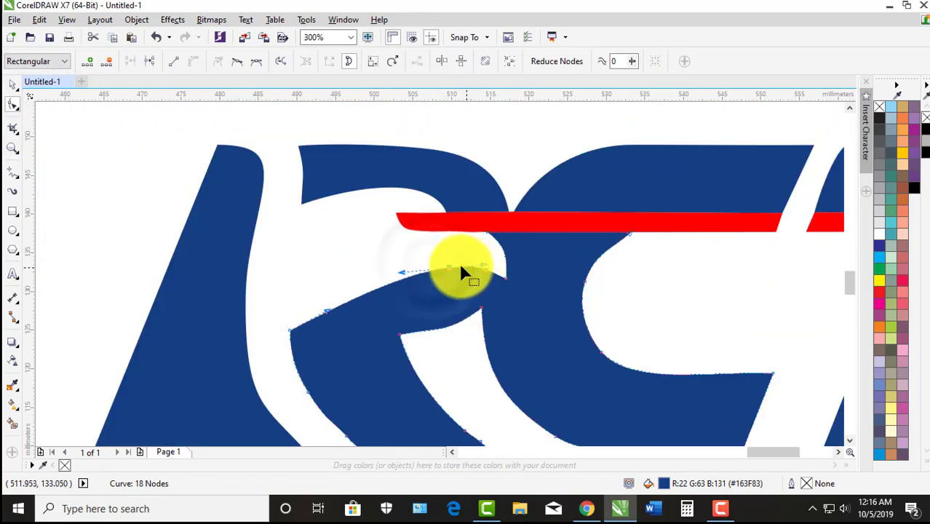
{"action": "key", "text": "Delete"}
{"action": "left_click", "coordinate": [12, 89]}
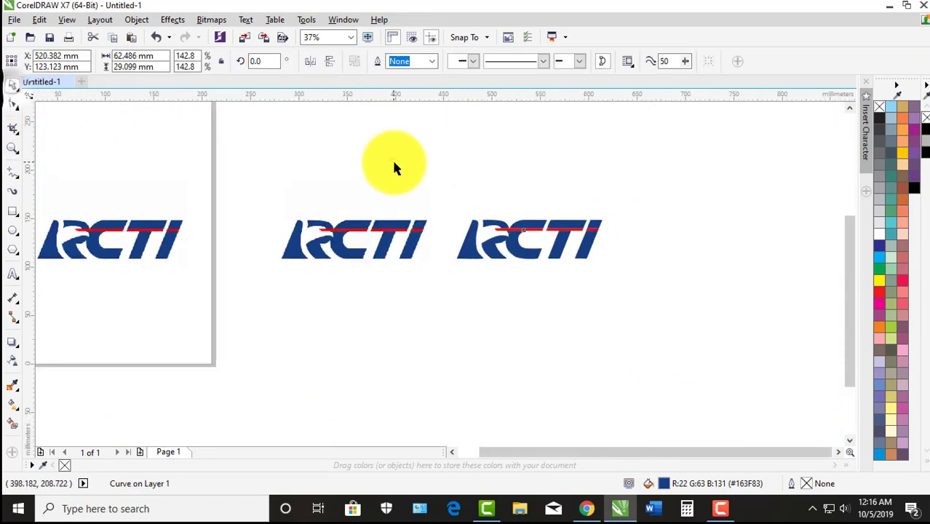
Delete the traced logo curves and the bitmap copy beside the page.
{"action": "scroll", "coordinate": [468, 230], "scroll_direction": "up", "scroll_amount": 2}
{"action": "left_click_drag", "start_coordinate": [439, 160], "coordinate": [771, 325]}
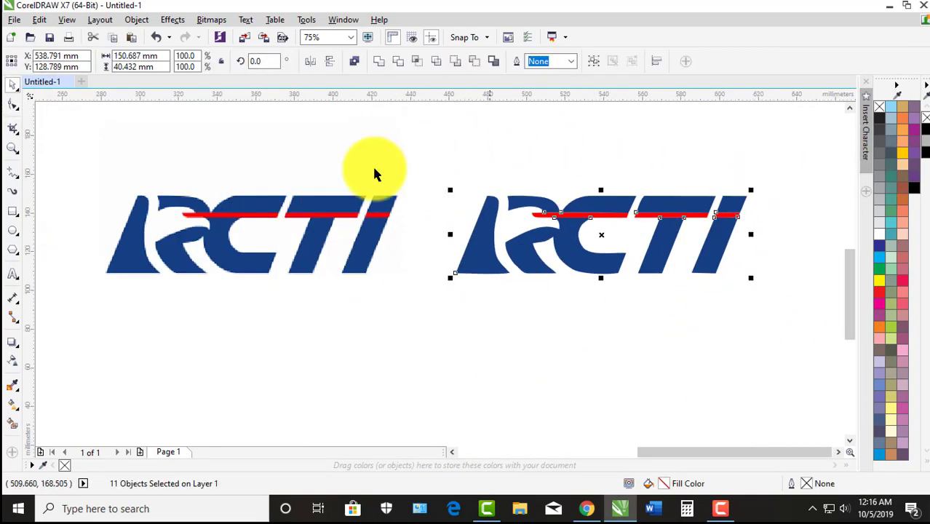
{"action": "key", "text": "Delete"}
{"action": "scroll", "coordinate": [567, 244], "scroll_direction": "down", "scroll_amount": 2}
{"action": "left_click_drag", "start_coordinate": [295, 183], "coordinate": [604, 292]}
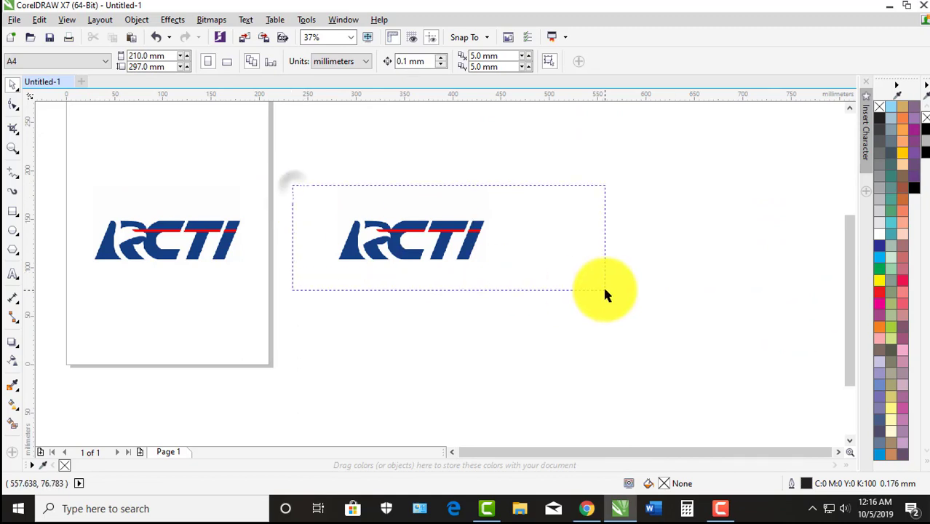
{"action": "scroll", "coordinate": [618, 280], "scroll_direction": "down", "scroll_amount": 2}
{"action": "left_click", "coordinate": [499, 253]}
{"action": "key", "text": "Delete"}
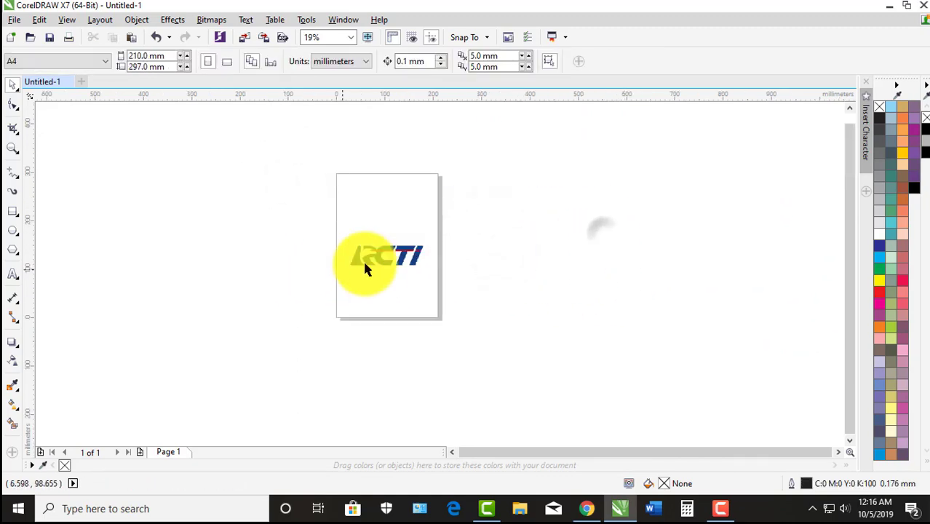
Apply a uniform transparency of 50 to the logo bitmap on the page.
{"action": "scroll", "coordinate": [387, 233], "scroll_direction": "up", "scroll_amount": 6}
{"action": "scroll", "coordinate": [350, 298], "scroll_direction": "down", "scroll_amount": 2}
{"action": "scroll", "coordinate": [468, 258], "scroll_direction": "up", "scroll_amount": 2}
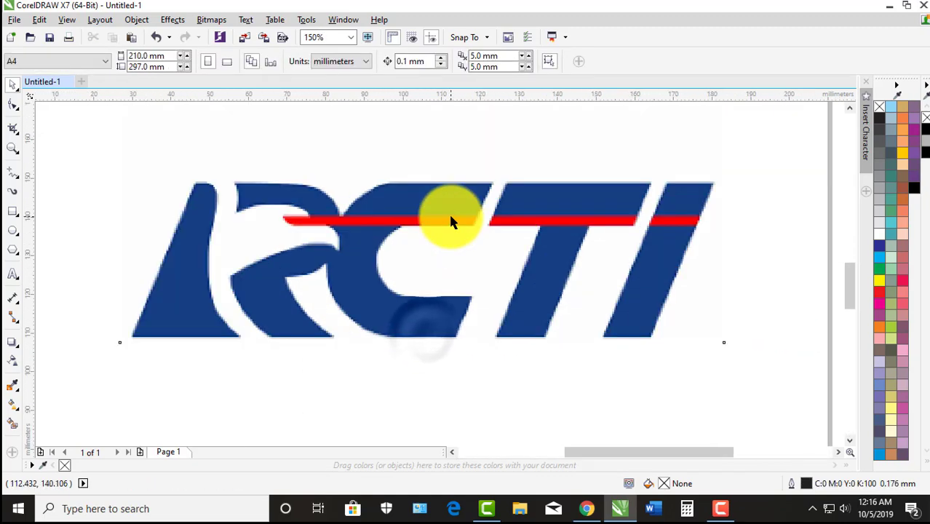
{"action": "left_click", "coordinate": [451, 219]}
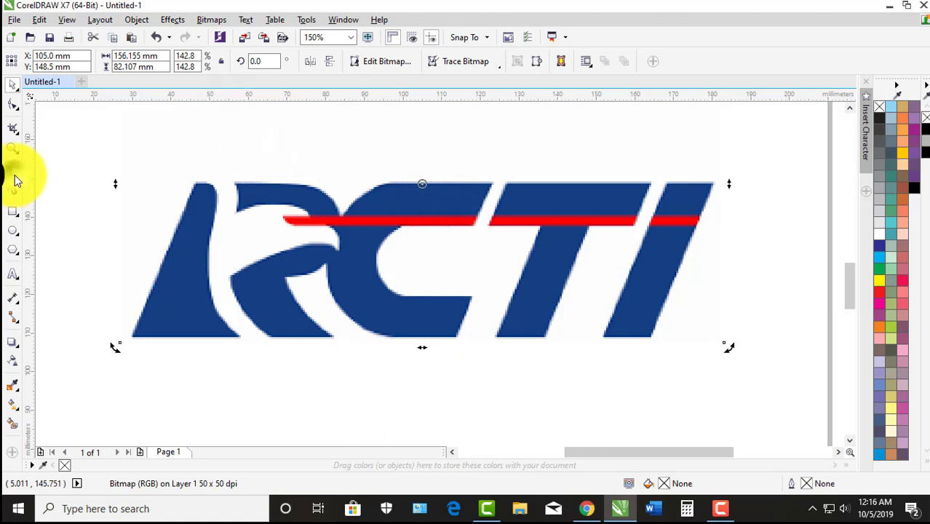
{"action": "left_click", "coordinate": [13, 360]}
{"action": "left_click", "coordinate": [30, 61]}
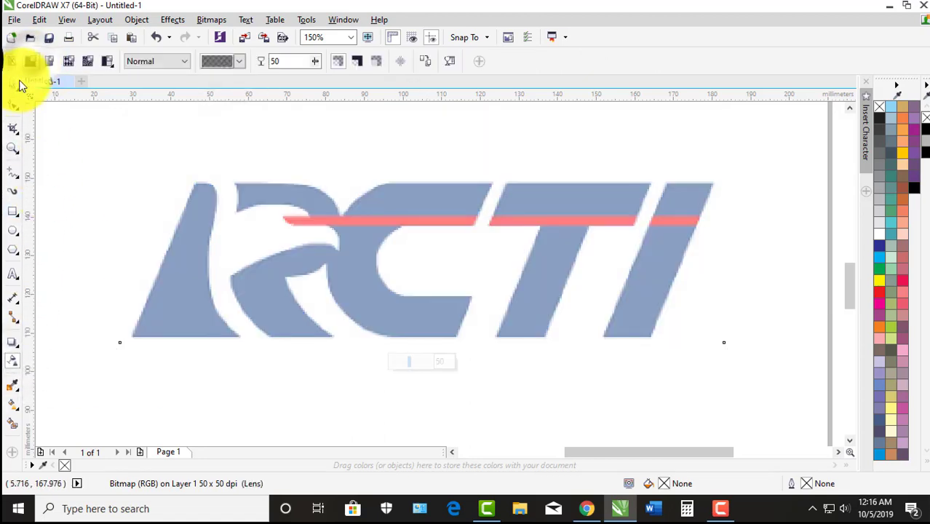
Place a copy of the faded logo just outside the page and remove the copy's transparency.
{"action": "left_click", "coordinate": [14, 86]}
{"action": "scroll", "coordinate": [310, 235], "scroll_direction": "down", "scroll_amount": 3}
{"action": "left_click_drag", "start_coordinate": [309, 235], "coordinate": [506, 255]}
{"action": "left_click", "coordinate": [12, 361]}
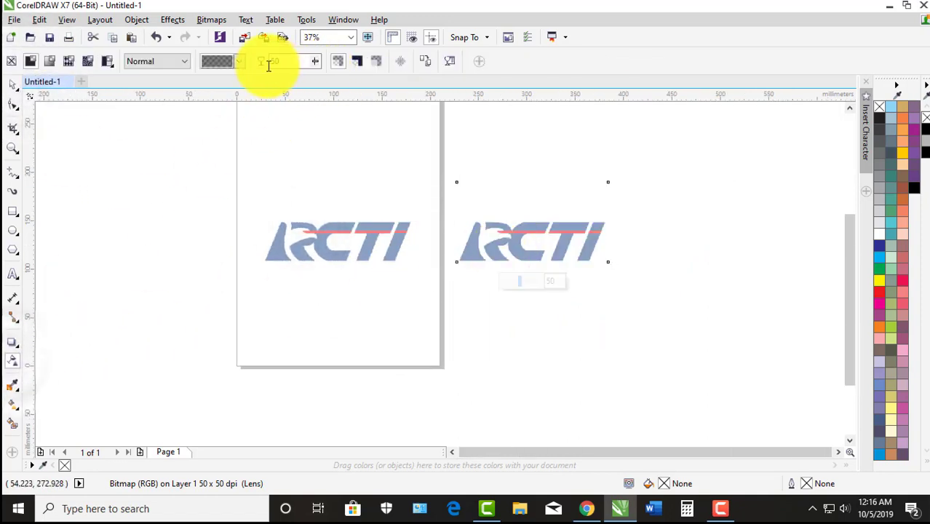
{"action": "left_click", "coordinate": [31, 64]}
{"action": "left_click", "coordinate": [14, 61]}
{"action": "left_click", "coordinate": [14, 86]}
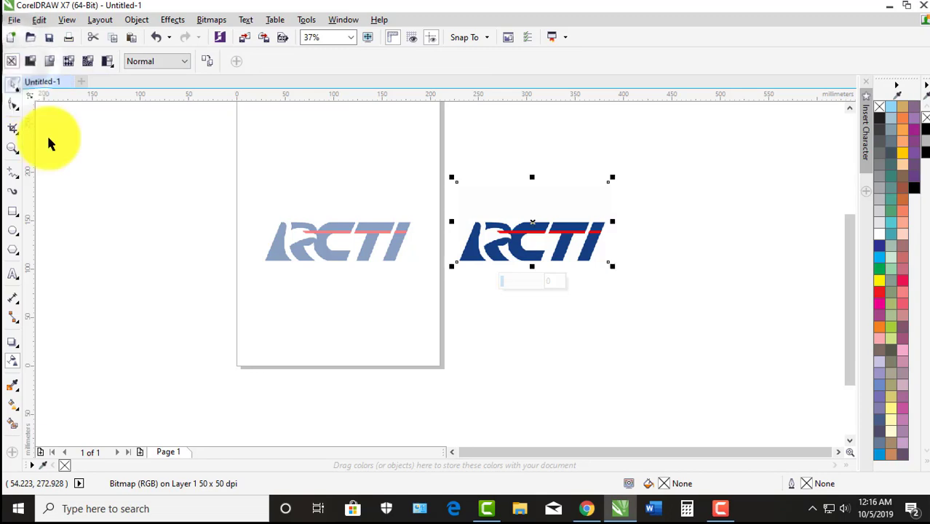
Lock the faded logo bitmap on the page.
{"action": "left_click", "coordinate": [162, 223]}
{"action": "scroll", "coordinate": [288, 256], "scroll_direction": "up", "scroll_amount": 1}
{"action": "left_click", "coordinate": [321, 233]}
{"action": "right_click", "coordinate": [321, 236]}
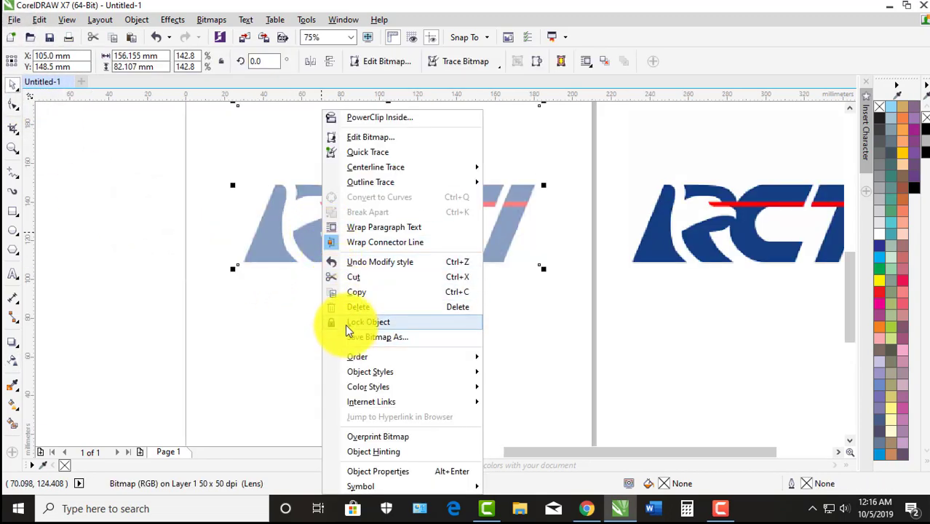
{"action": "left_click", "coordinate": [331, 321]}
{"action": "left_click", "coordinate": [290, 361]}
{"action": "scroll", "coordinate": [348, 225], "scroll_direction": "up", "scroll_amount": 1}
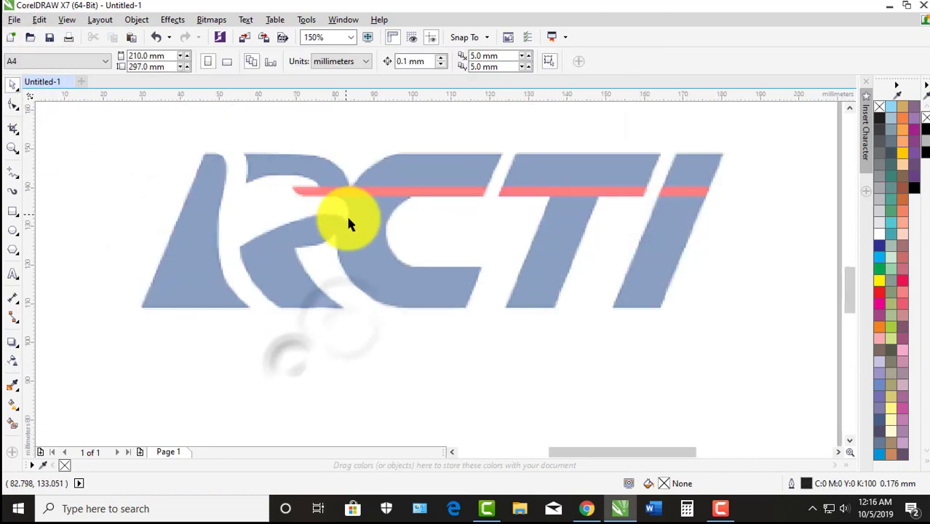
{"action": "left_click", "coordinate": [12, 170]}
{"action": "left_click", "coordinate": [46, 201]}
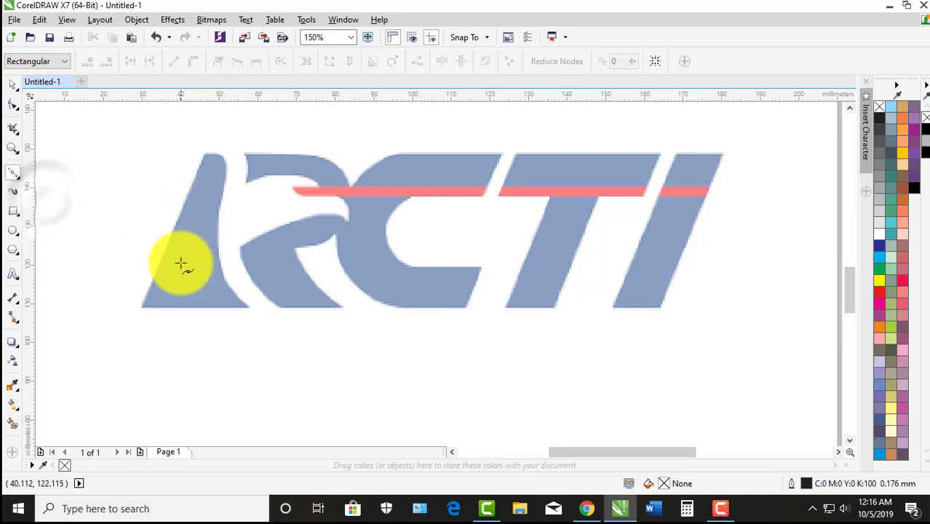
{"action": "scroll", "coordinate": [182, 260], "scroll_direction": "up", "scroll_amount": 1}
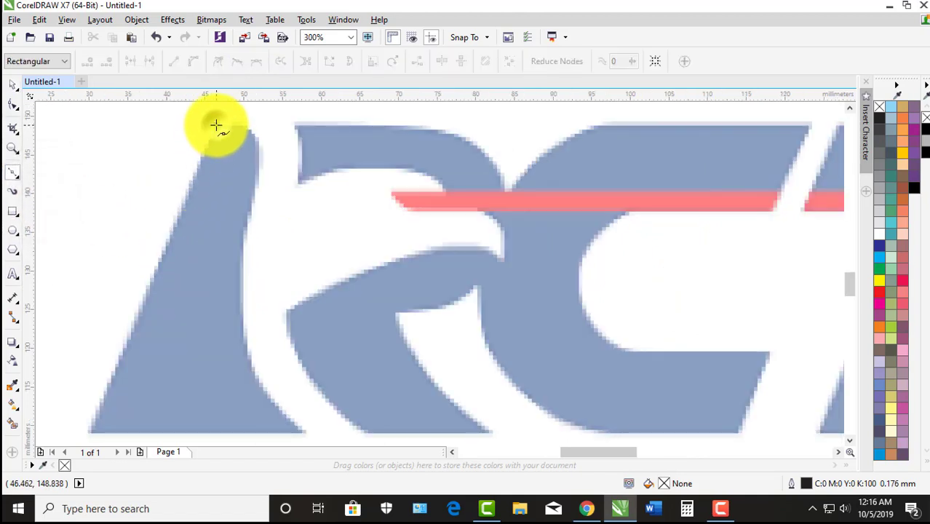
{"action": "scroll", "coordinate": [216, 126], "scroll_direction": "down", "scroll_amount": 1}
{"action": "scroll", "coordinate": [148, 284], "scroll_direction": "up", "scroll_amount": 1}
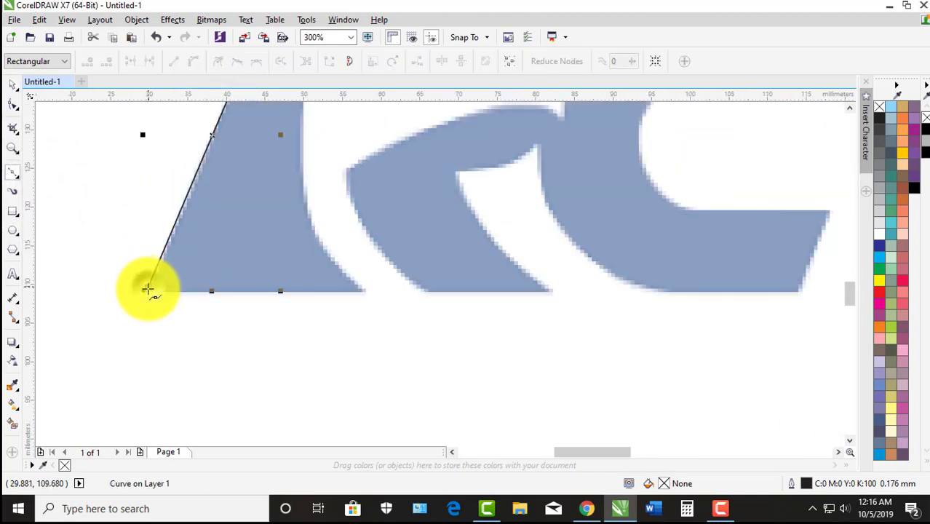
{"action": "scroll", "coordinate": [148, 289], "scroll_direction": "down", "scroll_amount": 1}
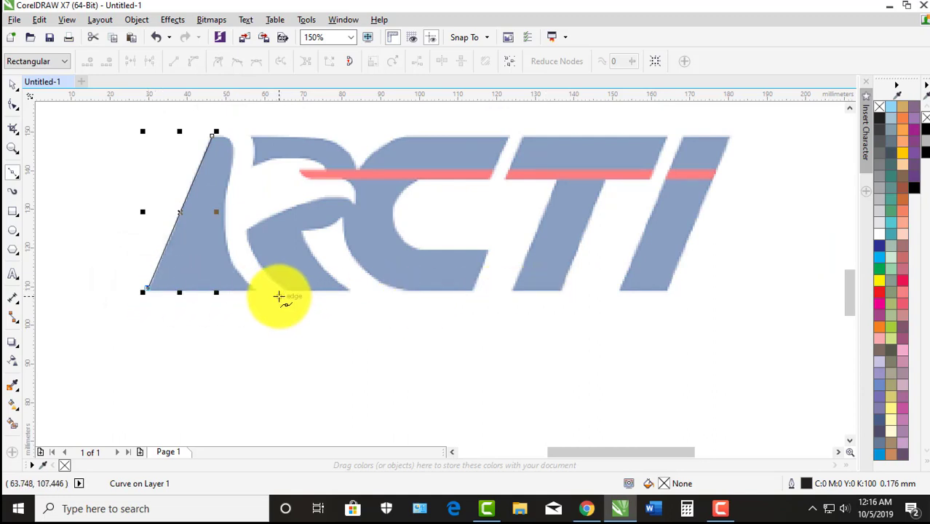
{"action": "key", "text": "ctrl+z"}
{"action": "key", "text": "ctrl+shift+z"}
Draw a guide rectangle about 39 mm high around the logo and widen it symmetrically to about 192 mm.
{"action": "left_click", "coordinate": [13, 211]}
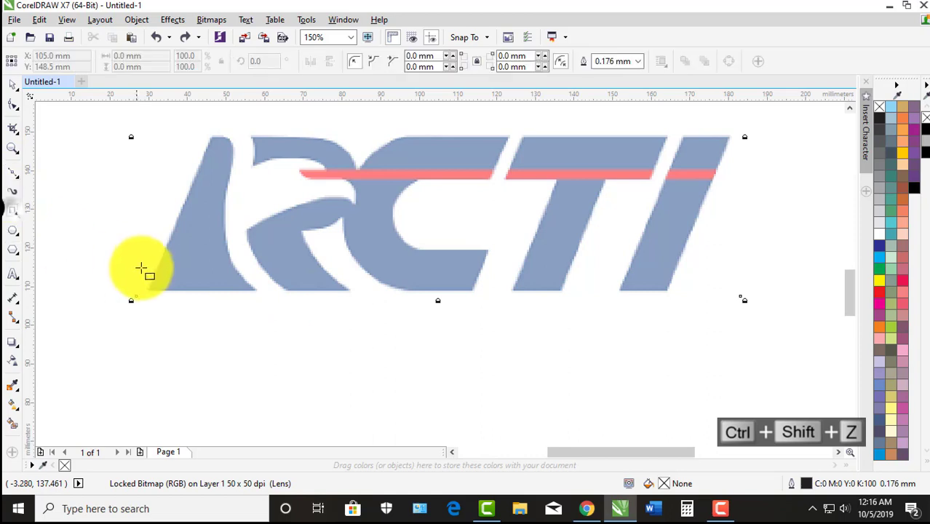
{"action": "left_click_drag", "start_coordinate": [149, 287], "coordinate": [740, 172]}
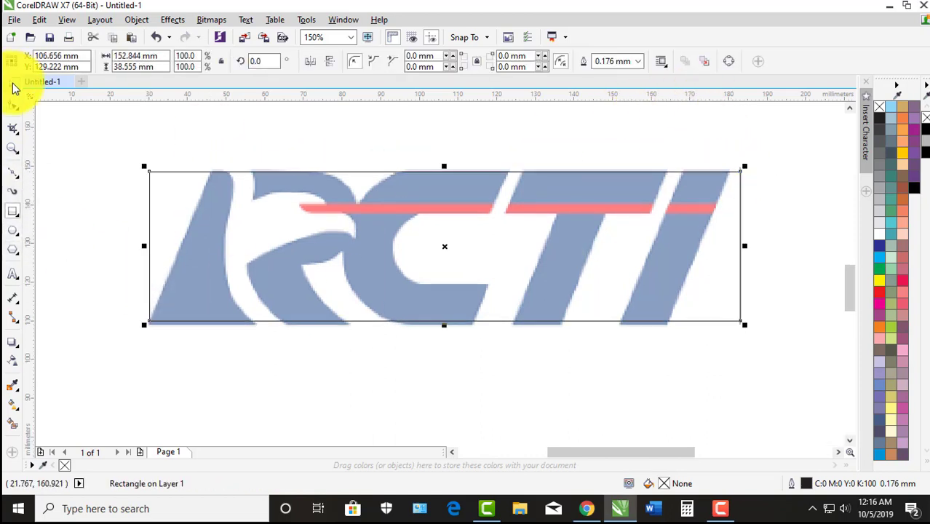
{"action": "scroll", "coordinate": [212, 239], "scroll_direction": "down", "scroll_amount": 2}
{"action": "left_click_drag", "start_coordinate": [199, 246], "coordinate": [162, 250]}
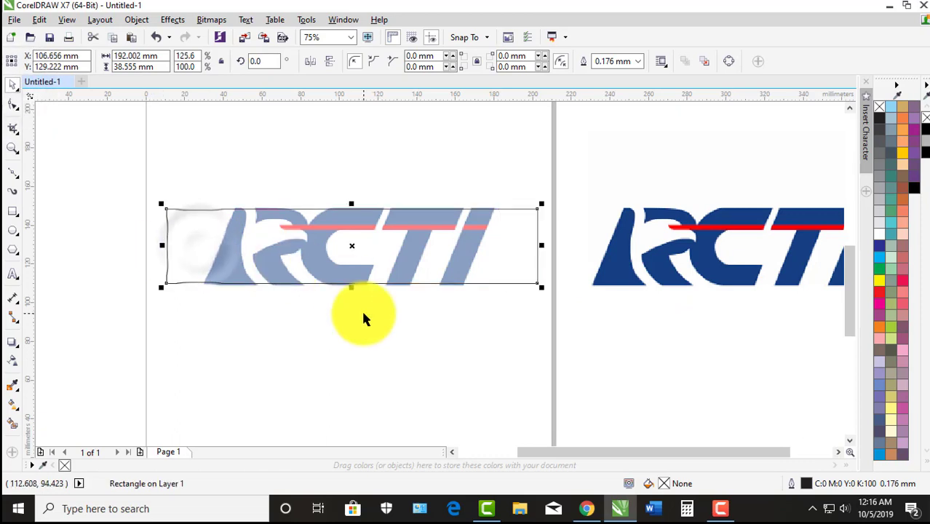
{"action": "left_click", "coordinate": [363, 316]}
{"action": "scroll", "coordinate": [345, 237], "scroll_direction": "up", "scroll_amount": 2}
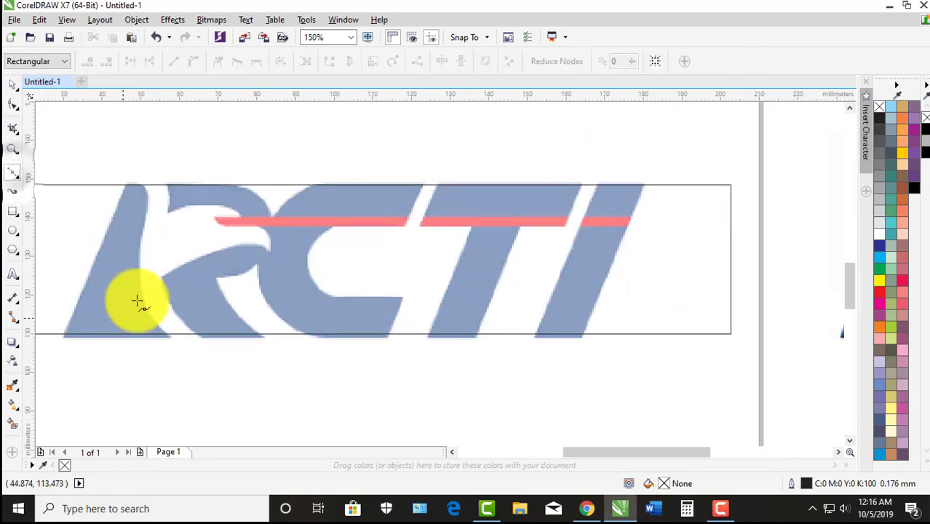
Stretch the guide rectangle's bottom edge down to the baseline of the logo letters.
{"action": "left_click", "coordinate": [13, 85]}
{"action": "left_click", "coordinate": [364, 334]}
{"action": "scroll", "coordinate": [366, 337], "scroll_direction": "up", "scroll_amount": 2}
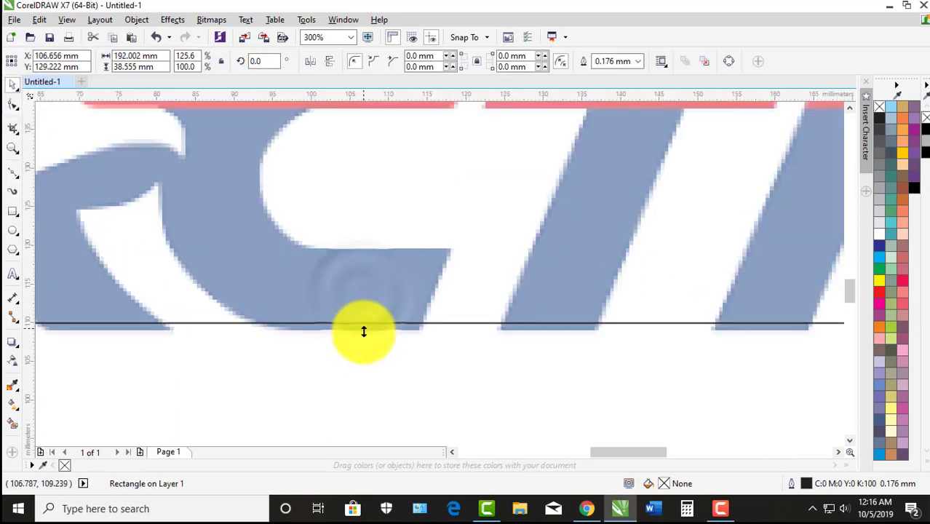
{"action": "left_click_drag", "start_coordinate": [363, 328], "coordinate": [363, 334]}
{"action": "scroll", "coordinate": [502, 364], "scroll_direction": "down", "scroll_amount": 2}
{"action": "left_click", "coordinate": [522, 396]}
Trace the straight slanted left edge and the base of the logo's first stroke with the Bezier tool, following the guide rectangle.
{"action": "left_click", "coordinate": [11, 148]}
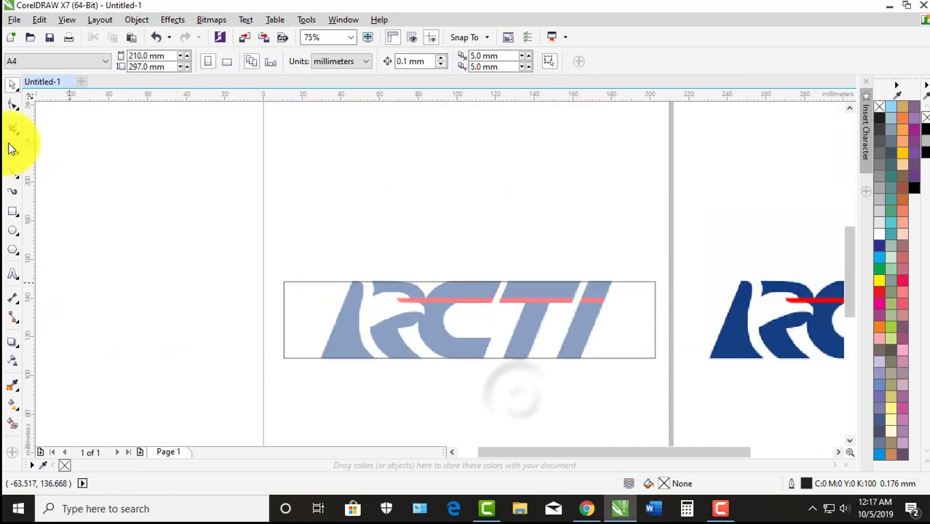
{"action": "scroll", "coordinate": [336, 338], "scroll_direction": "up", "scroll_amount": 2}
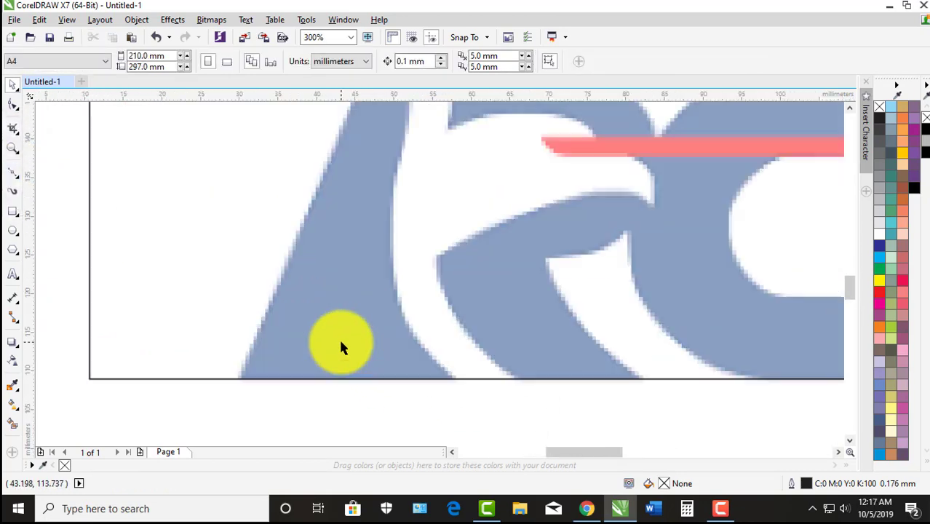
{"action": "left_click", "coordinate": [12, 176]}
{"action": "scroll", "coordinate": [320, 270], "scroll_direction": "down", "scroll_amount": 1}
{"action": "scroll", "coordinate": [348, 224], "scroll_direction": "up", "scroll_amount": 1}
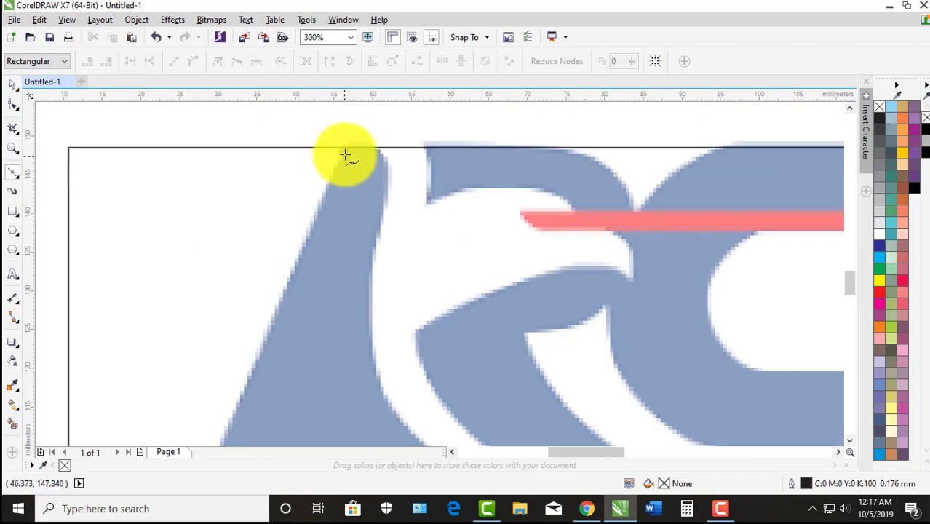
{"action": "scroll", "coordinate": [345, 147], "scroll_direction": "down", "scroll_amount": 1}
{"action": "scroll", "coordinate": [287, 297], "scroll_direction": "up", "scroll_amount": 1}
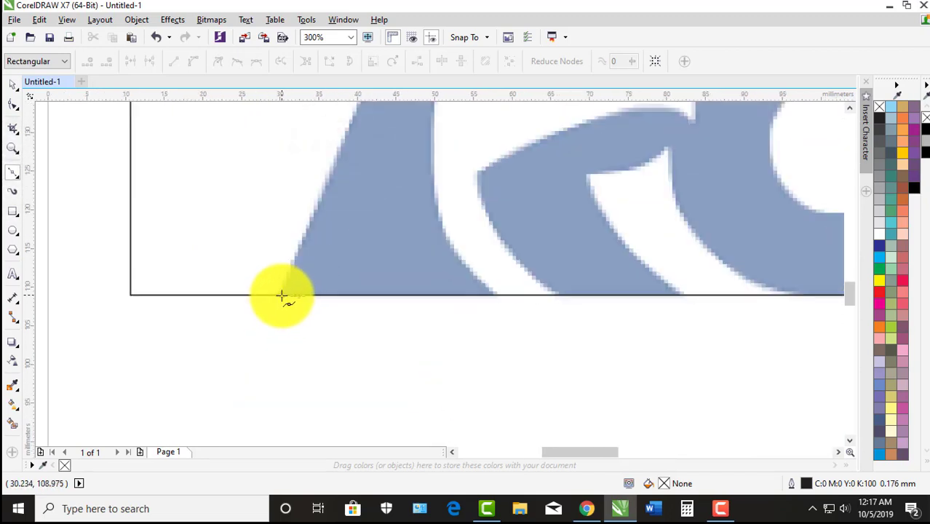
{"action": "left_click", "coordinate": [281, 295]}
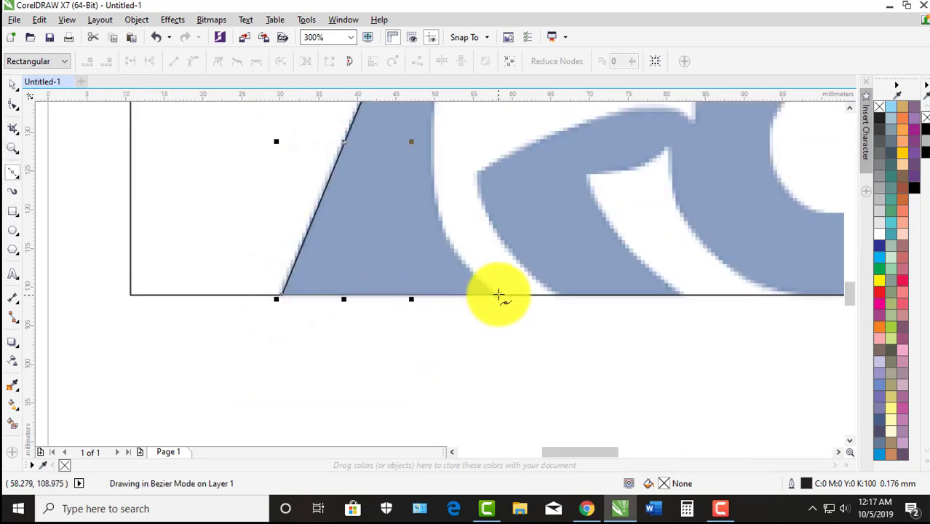
{"action": "left_click", "coordinate": [498, 295]}
Trace the curved right side of the first stroke and close the outline at its top corner.
{"action": "scroll", "coordinate": [452, 301], "scroll_direction": "down", "scroll_amount": 2}
{"action": "scroll", "coordinate": [453, 299], "scroll_direction": "up", "scroll_amount": 1}
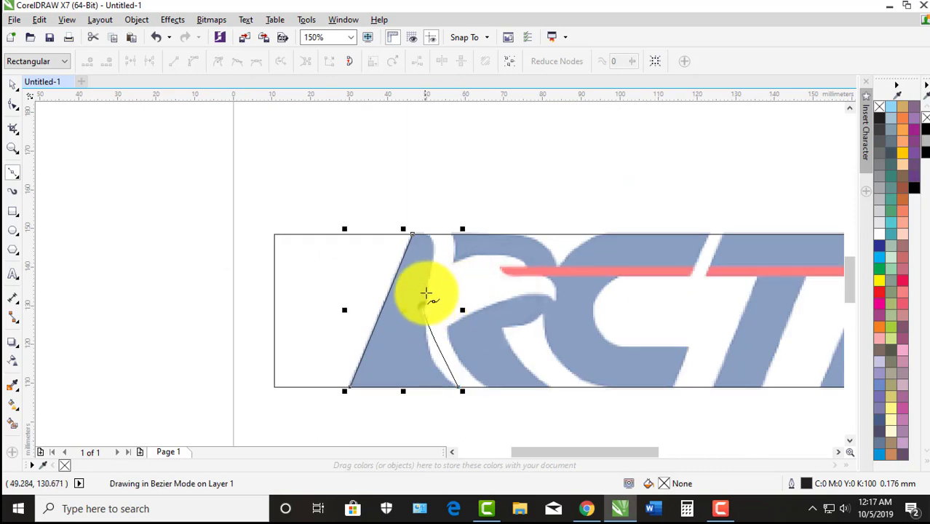
{"action": "left_click", "coordinate": [432, 252]}
{"action": "scroll", "coordinate": [432, 251], "scroll_direction": "up", "scroll_amount": 1}
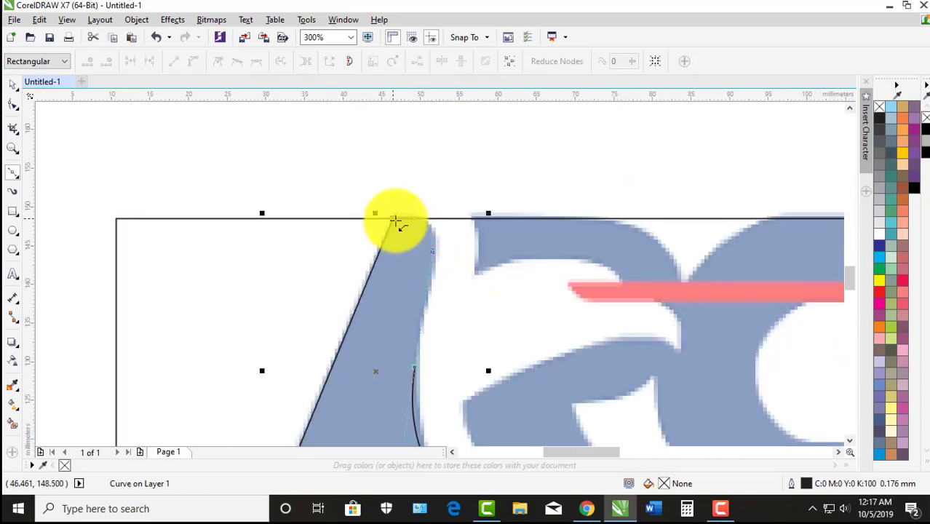
{"action": "left_click_drag", "start_coordinate": [393, 217], "coordinate": [426, 232]}
{"action": "left_click", "coordinate": [10, 112]}
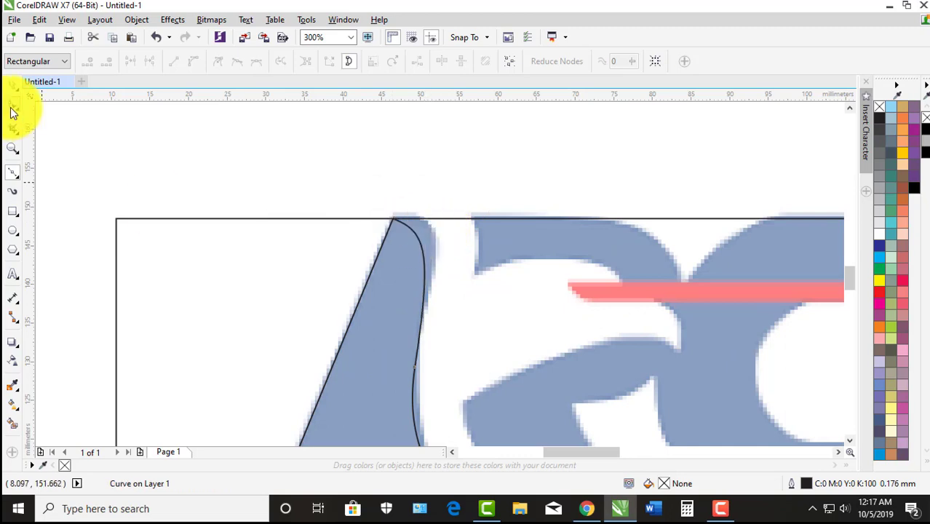
{"action": "scroll", "coordinate": [480, 259], "scroll_direction": "up", "scroll_amount": 1}
{"action": "left_click_drag", "start_coordinate": [305, 175], "coordinate": [336, 153]}
{"action": "scroll", "coordinate": [304, 169], "scroll_direction": "down", "scroll_amount": 1}
{"action": "scroll", "coordinate": [348, 197], "scroll_direction": "up", "scroll_amount": 1}
{"action": "key", "text": "ctrl+z"}
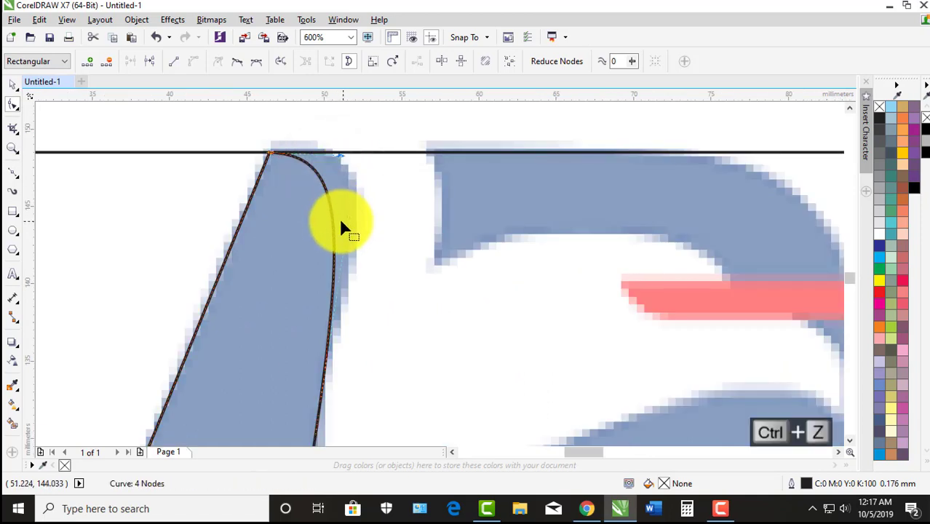
Reshape the first stroke's rounded top to follow the bitmap, adding a node lower on its right side and removing the extra upper node.
{"action": "double_click", "coordinate": [331, 222]}
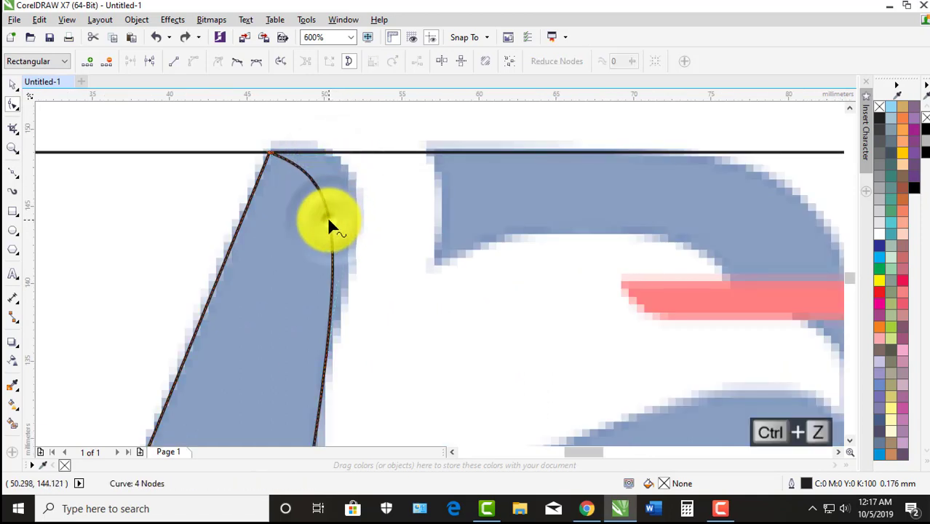
{"action": "left_click_drag", "start_coordinate": [341, 216], "coordinate": [346, 183]}
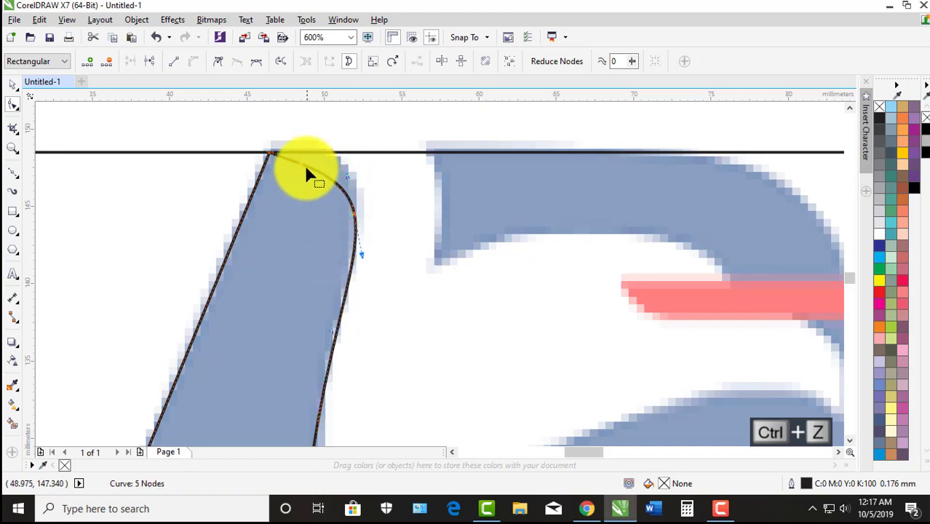
{"action": "left_click_drag", "start_coordinate": [300, 163], "coordinate": [333, 156]}
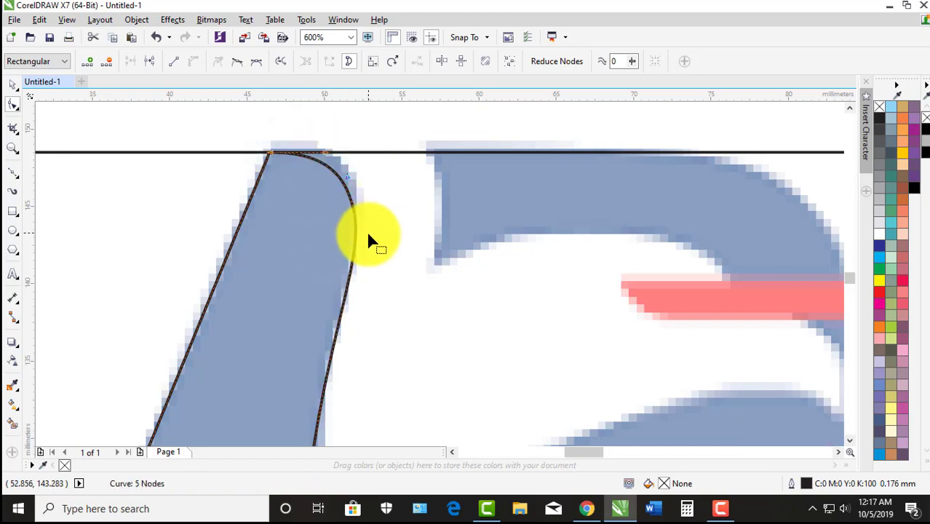
{"action": "double_click", "coordinate": [327, 358]}
{"action": "key", "text": "Delete"}
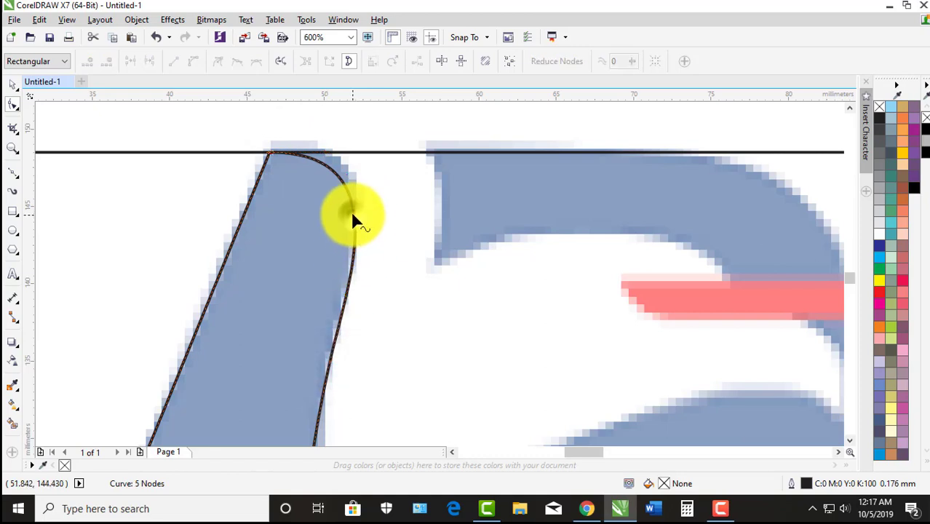
Bend the lower right curve of the first stroke's outline outward to match the bitmap edge.
{"action": "scroll", "coordinate": [327, 291], "scroll_direction": "down", "scroll_amount": 2}
{"action": "scroll", "coordinate": [320, 280], "scroll_direction": "up", "scroll_amount": 2}
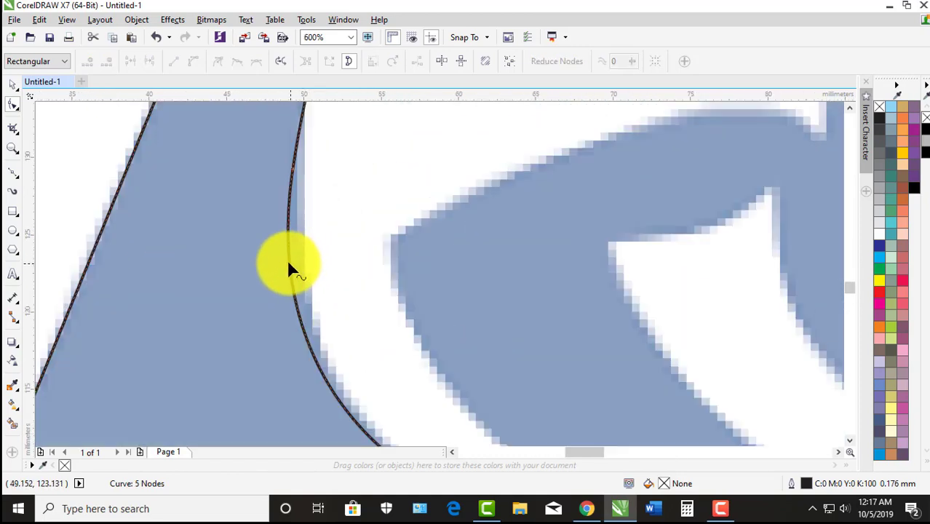
{"action": "left_click_drag", "start_coordinate": [286, 259], "coordinate": [301, 285]}
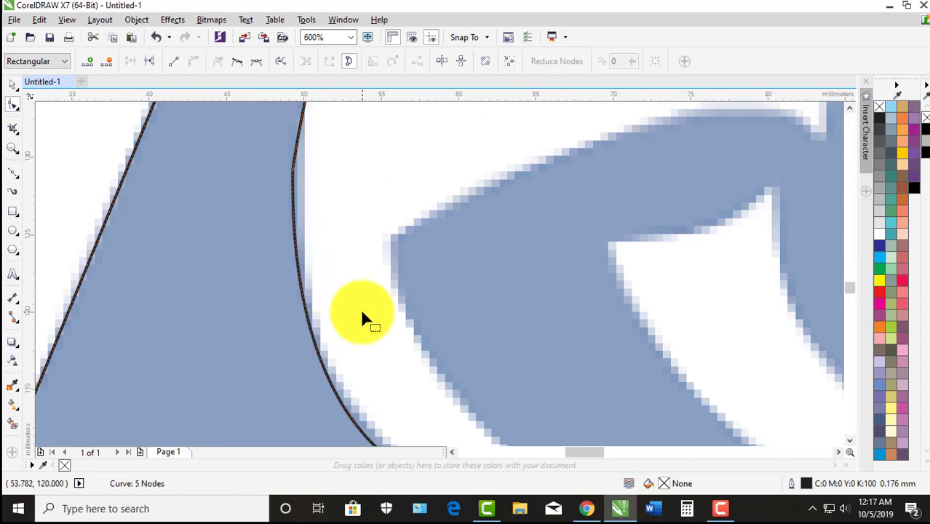
Start a new Bezier outline for the R with a curved segment down the short left end of its upper arm.
{"action": "scroll", "coordinate": [360, 308], "scroll_direction": "down", "scroll_amount": 2}
{"action": "scroll", "coordinate": [438, 272], "scroll_direction": "up", "scroll_amount": 1}
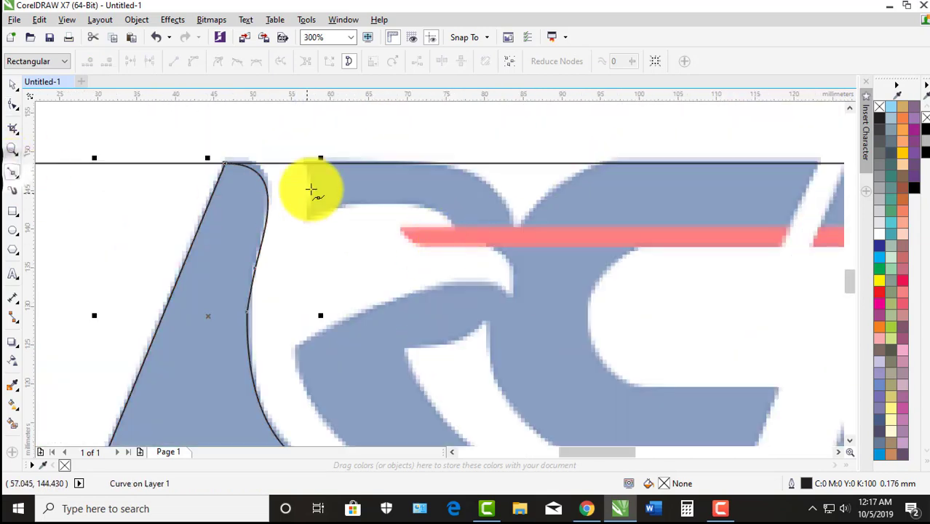
{"action": "scroll", "coordinate": [311, 189], "scroll_direction": "up", "scroll_amount": 2}
{"action": "scroll", "coordinate": [283, 269], "scroll_direction": "down", "scroll_amount": 1}
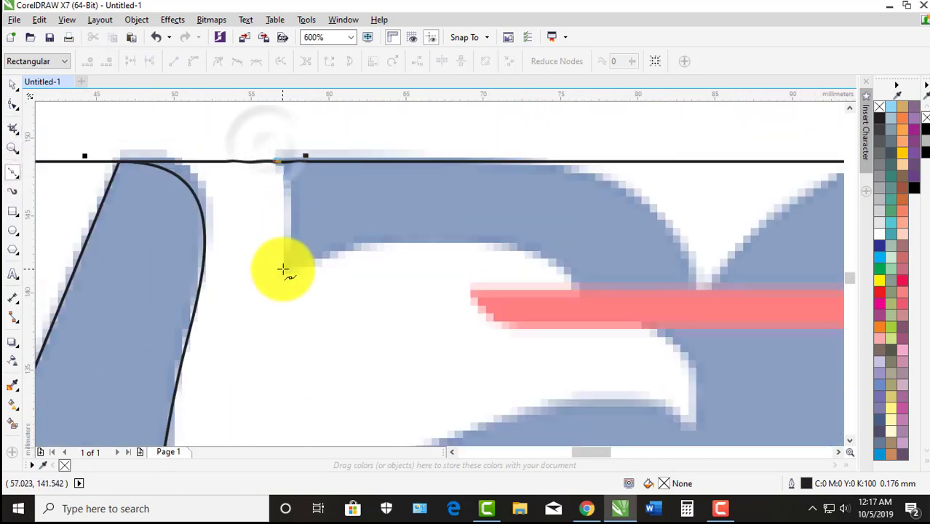
{"action": "left_click_drag", "start_coordinate": [286, 273], "coordinate": [267, 327]}
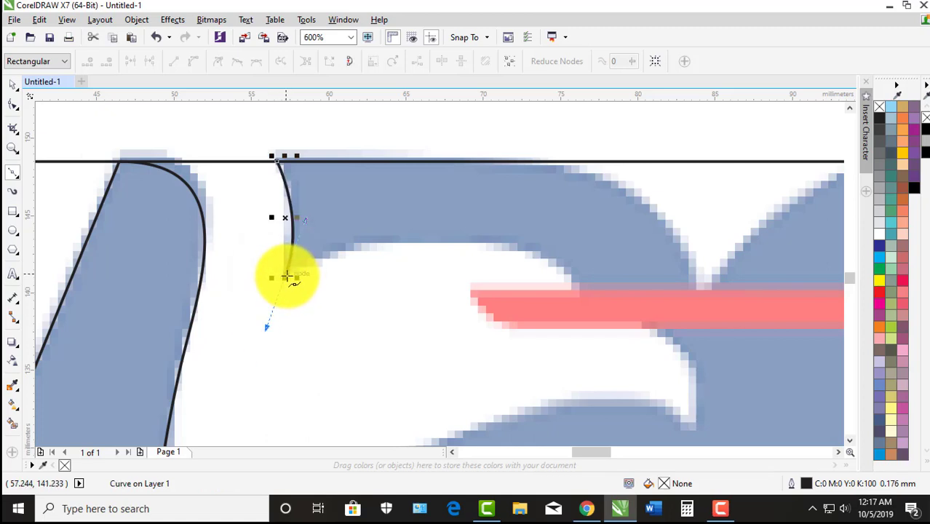
Trace the underside of the R's upper arm through the red stripe and down to the hooked tip with curved Bezier segments.
{"action": "scroll", "coordinate": [287, 276], "scroll_direction": "down", "scroll_amount": 1}
{"action": "scroll", "coordinate": [342, 267], "scroll_direction": "up", "scroll_amount": 1}
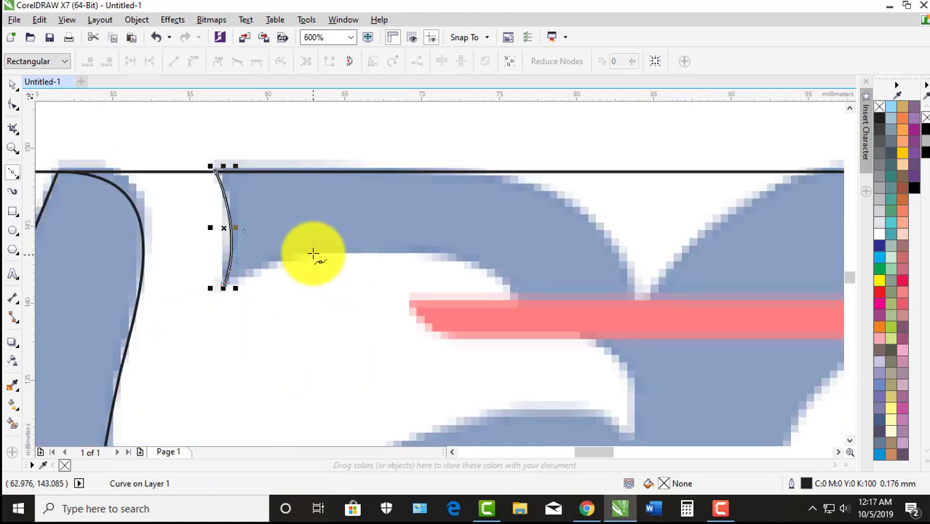
{"action": "left_click_drag", "start_coordinate": [318, 249], "coordinate": [373, 243]}
{"action": "scroll", "coordinate": [542, 321], "scroll_direction": "down", "scroll_amount": 1}
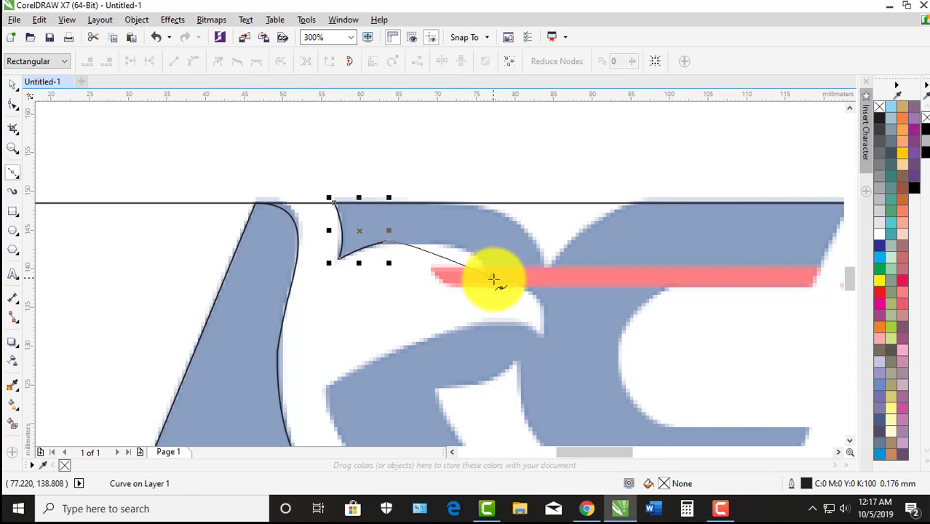
{"action": "left_click_drag", "start_coordinate": [493, 279], "coordinate": [534, 390]}
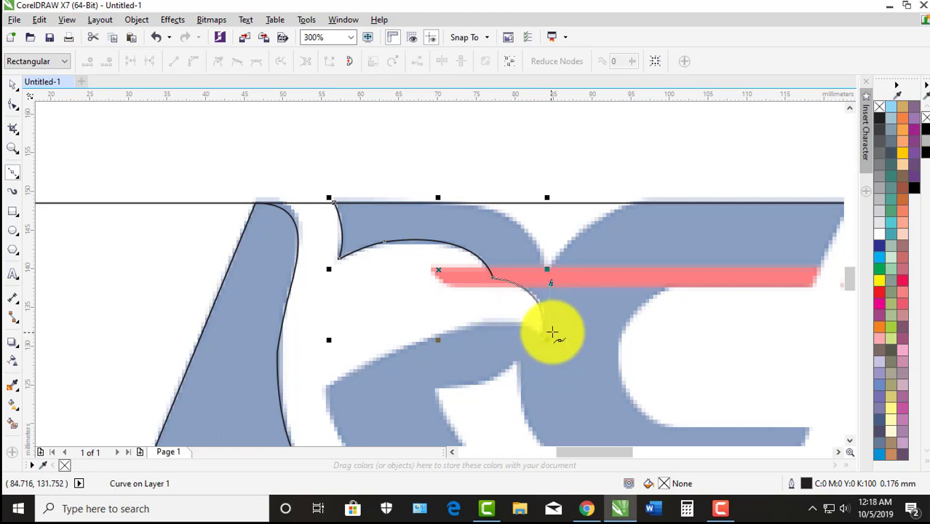
{"action": "scroll", "coordinate": [473, 279], "scroll_direction": "down", "scroll_amount": 1}
{"action": "scroll", "coordinate": [472, 305], "scroll_direction": "up", "scroll_amount": 1}
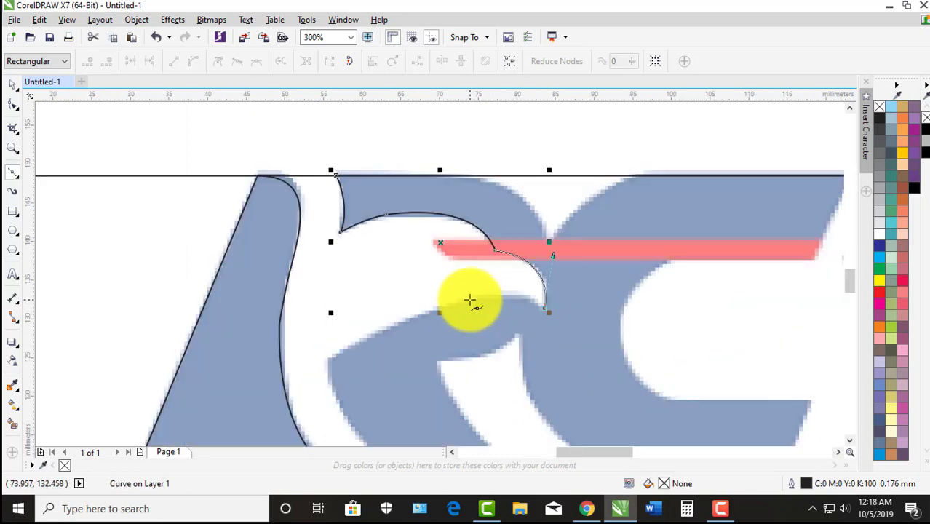
{"action": "left_click_drag", "start_coordinate": [477, 297], "coordinate": [445, 308]}
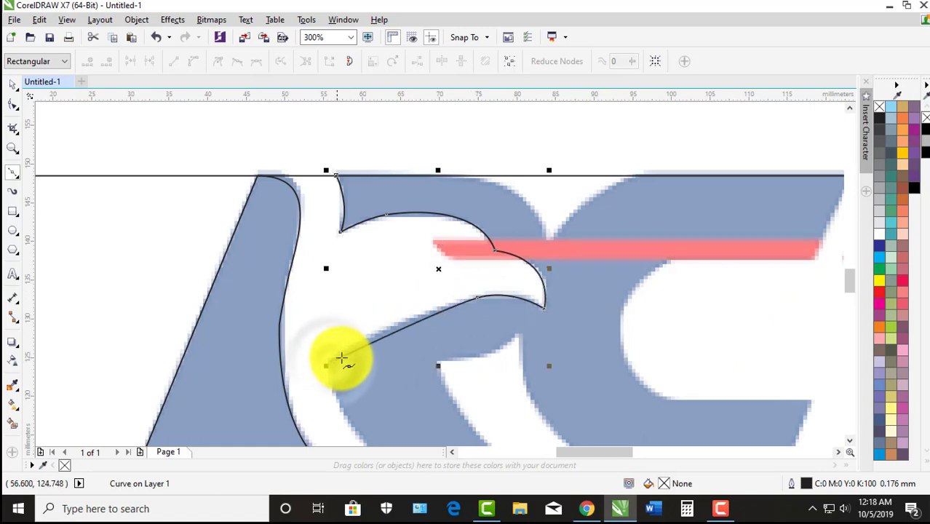
{"action": "key", "text": "ctrl+z"}
Continue the R outline from the hooked tip with a shallow curve along the beginning of the lower arm's upper edge.
{"action": "left_click", "coordinate": [547, 312]}
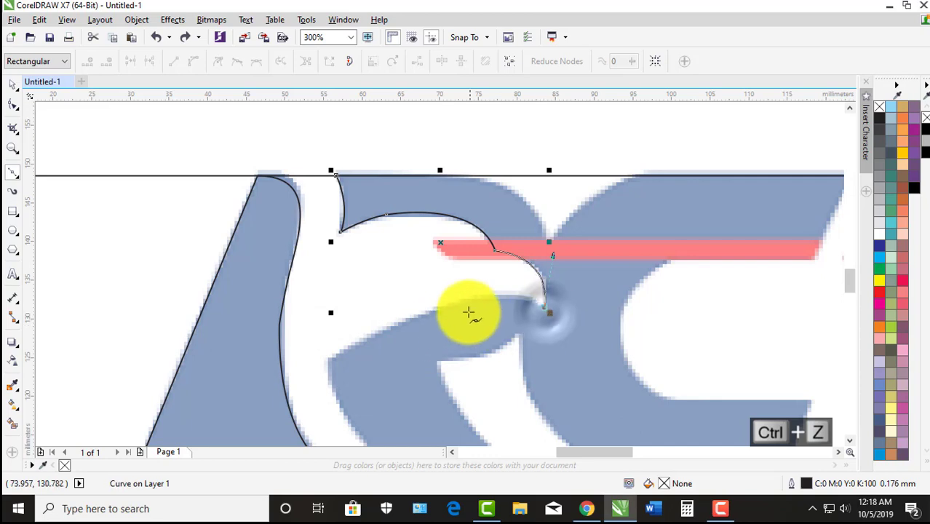
{"action": "left_click", "coordinate": [423, 314]}
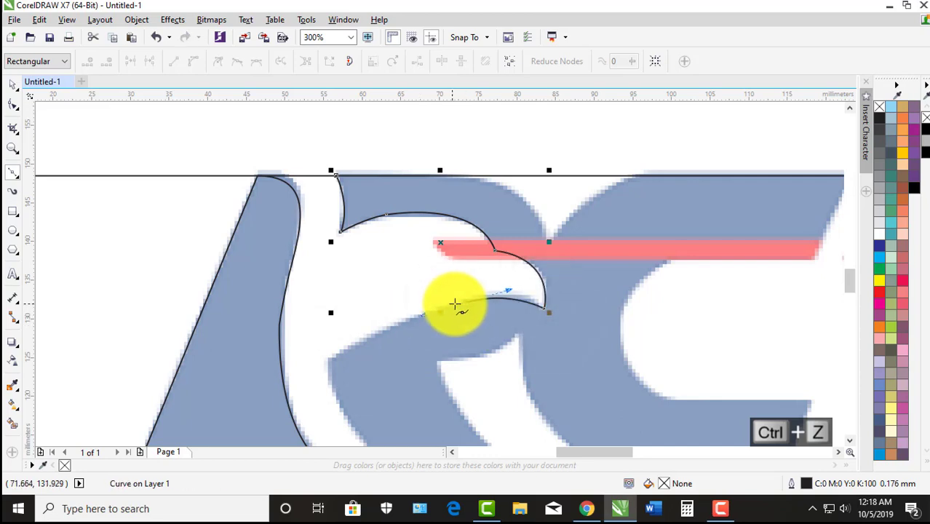
{"action": "scroll", "coordinate": [357, 276], "scroll_direction": "down", "scroll_amount": 2}
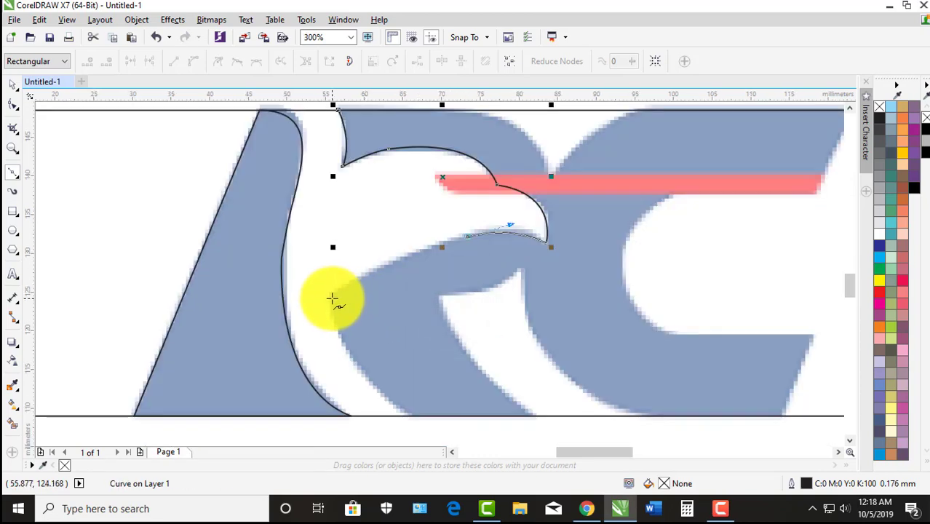
Continue the R outline along the lower arm's upper edge to its left corner, then curve down the leg's left edge to the guide's baseline.
{"action": "left_click_drag", "start_coordinate": [325, 301], "coordinate": [297, 327]}
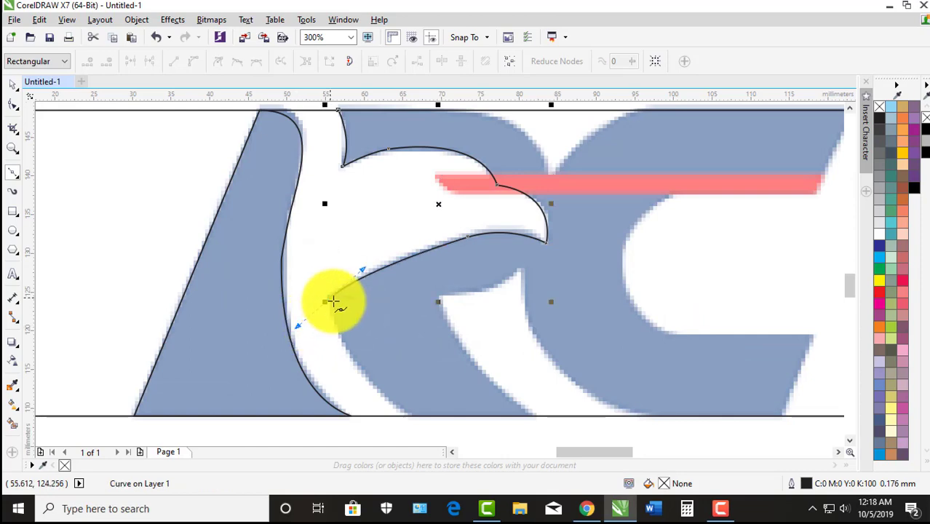
{"action": "scroll", "coordinate": [330, 299], "scroll_direction": "down", "scroll_amount": 2}
{"action": "scroll", "coordinate": [401, 339], "scroll_direction": "up", "scroll_amount": 2}
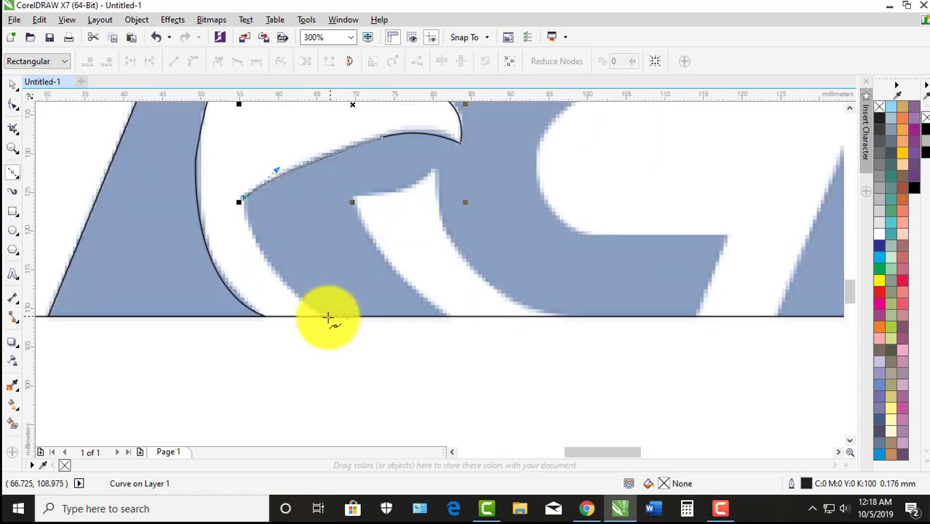
{"action": "left_click_drag", "start_coordinate": [327, 316], "coordinate": [396, 353]}
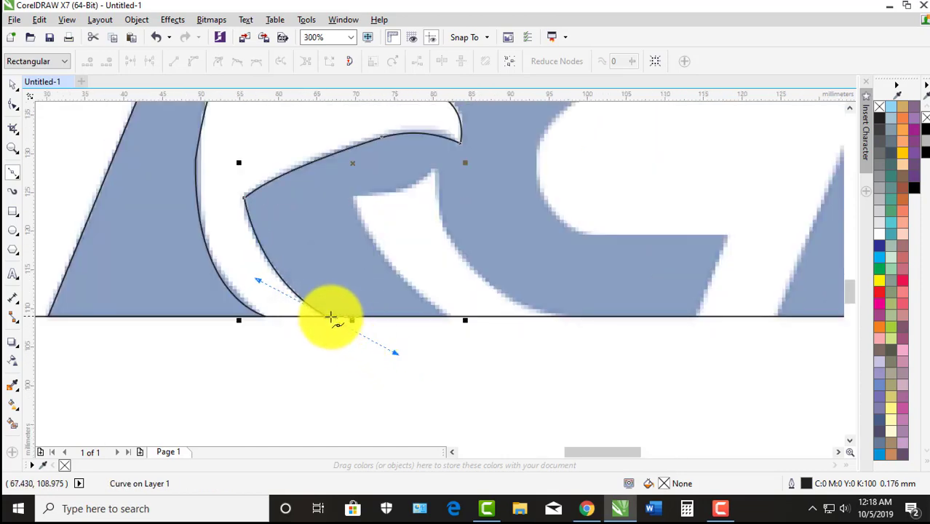
{"action": "left_click", "coordinate": [329, 316]}
Trace the R leg's bottom and curved right edge up to the inner corner, then curve along the arm's underside to the notch tip.
{"action": "scroll", "coordinate": [448, 314], "scroll_direction": "down", "scroll_amount": 2}
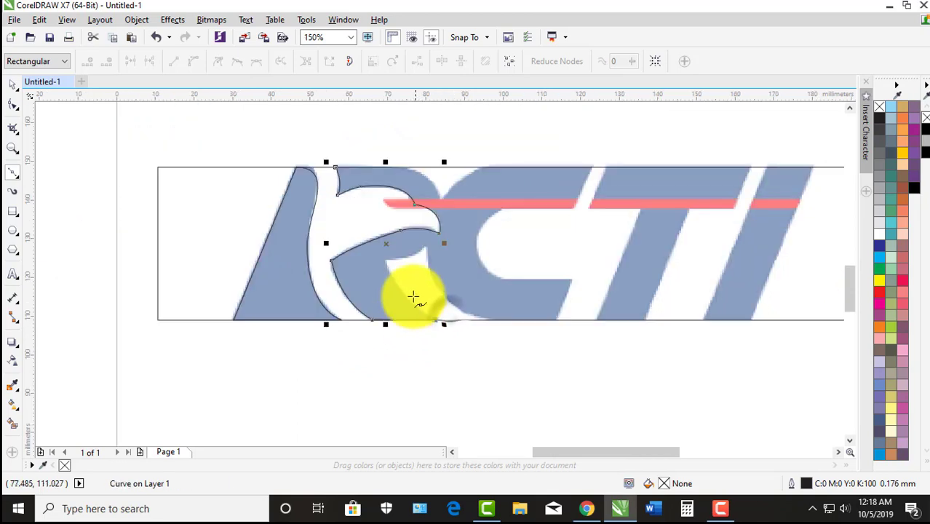
{"action": "scroll", "coordinate": [415, 297], "scroll_direction": "up", "scroll_amount": 2}
{"action": "left_click_drag", "start_coordinate": [378, 260], "coordinate": [357, 186]}
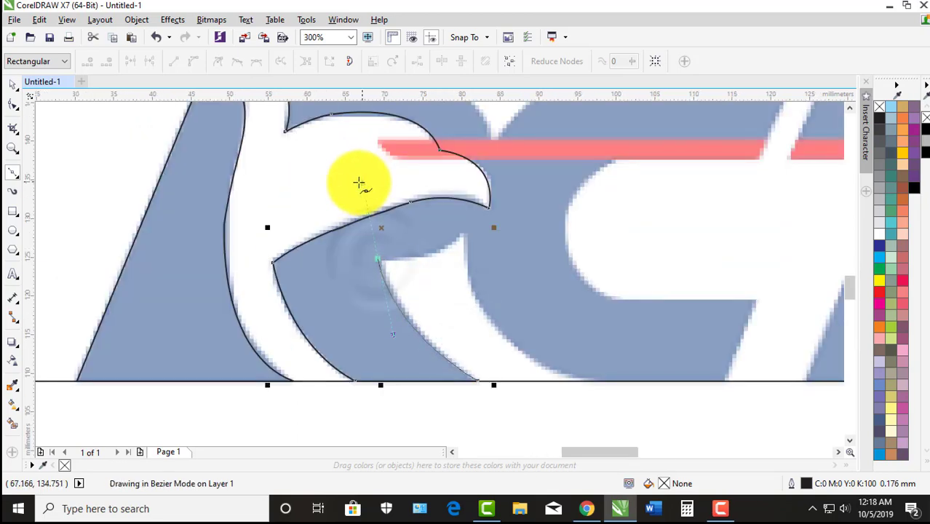
{"action": "scroll", "coordinate": [391, 325], "scroll_direction": "down", "scroll_amount": 2}
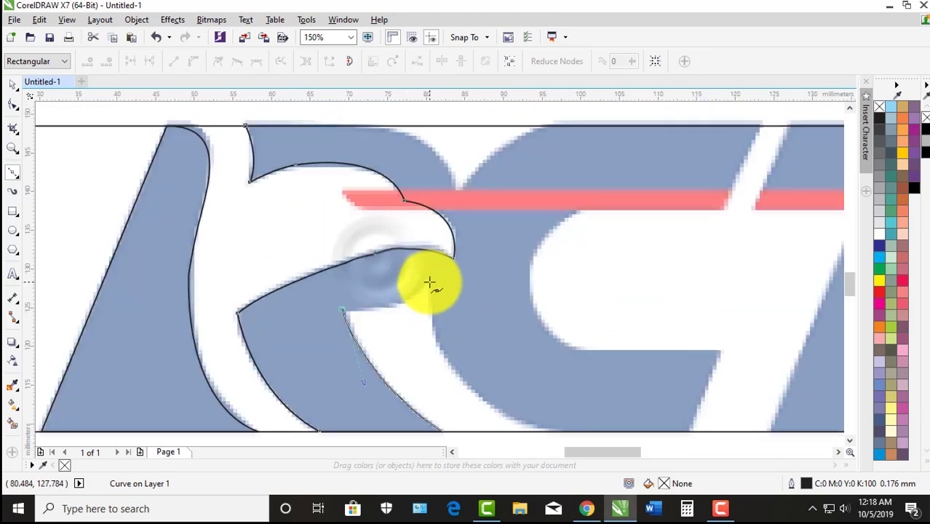
{"action": "scroll", "coordinate": [426, 282], "scroll_direction": "up", "scroll_amount": 4}
{"action": "mouse_move", "coordinate": [427, 279]}
{"action": "left_mouse_down"}
{"action": "mouse_move", "coordinate": [509, 218]}
{"action": "mouse_move", "coordinate": [496, 199]}
{"action": "mouse_move", "coordinate": [491, 210]}
{"action": "left_mouse_up"}
{"action": "left_click", "coordinate": [424, 278]}
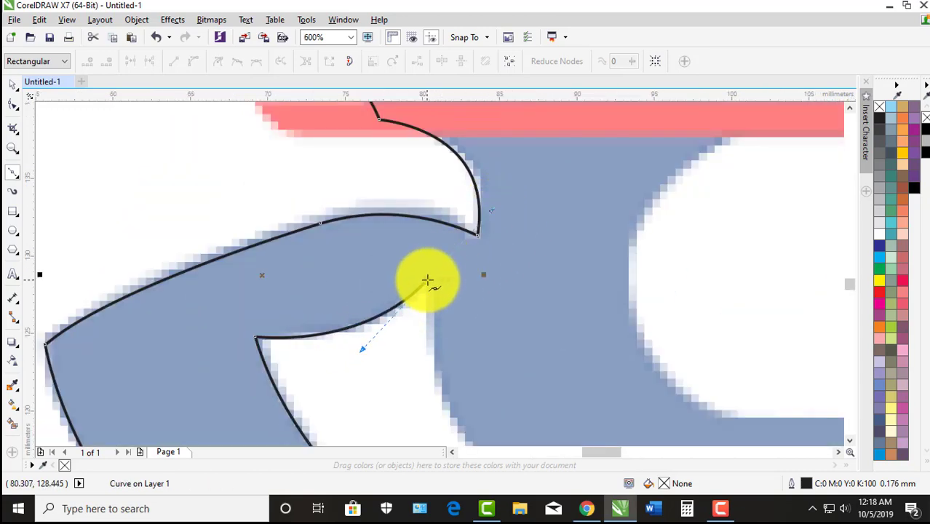
Redo the notch tip as a sharp corner and curve the outline down the C's outer left edge to the baseline.
{"action": "scroll", "coordinate": [421, 280], "scroll_direction": "down", "scroll_amount": 4}
{"action": "scroll", "coordinate": [453, 343], "scroll_direction": "up", "scroll_amount": 2}
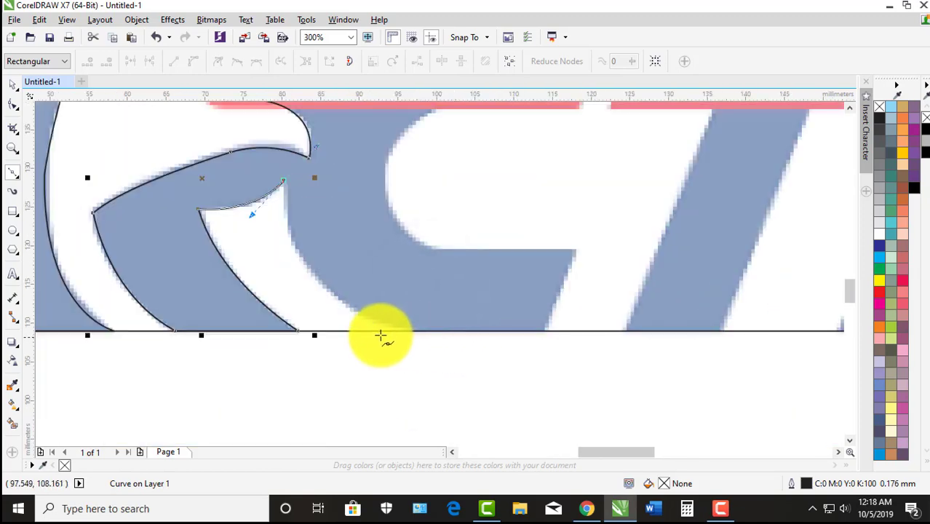
{"action": "key", "text": "ctrl+z"}
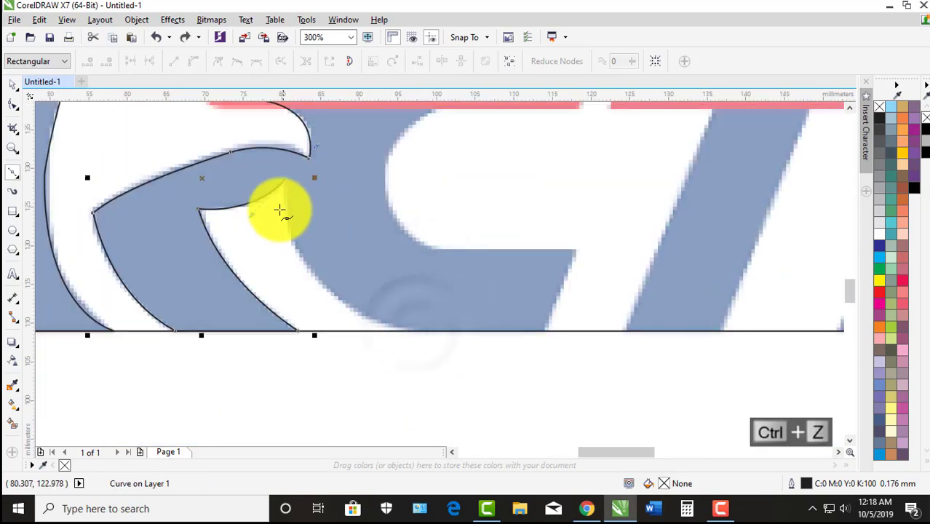
{"action": "left_click", "coordinate": [282, 180]}
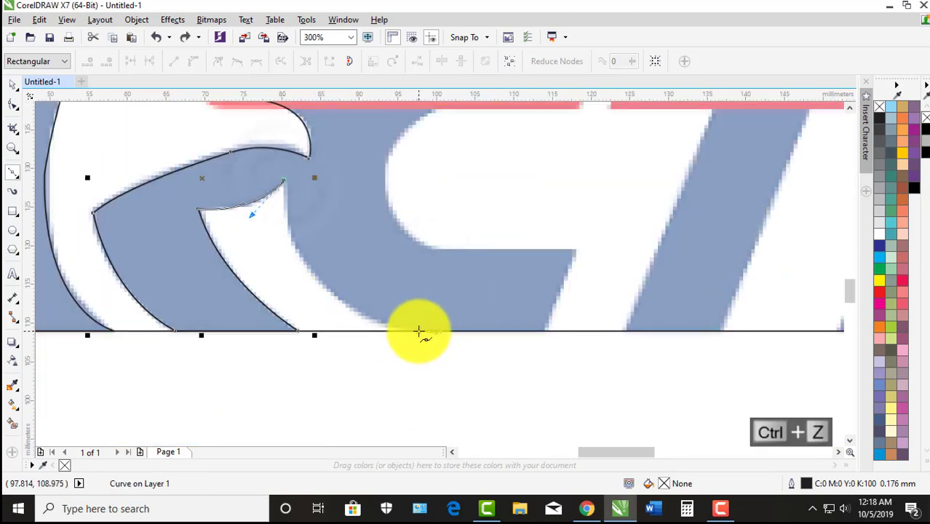
{"action": "left_click_drag", "start_coordinate": [417, 331], "coordinate": [565, 367]}
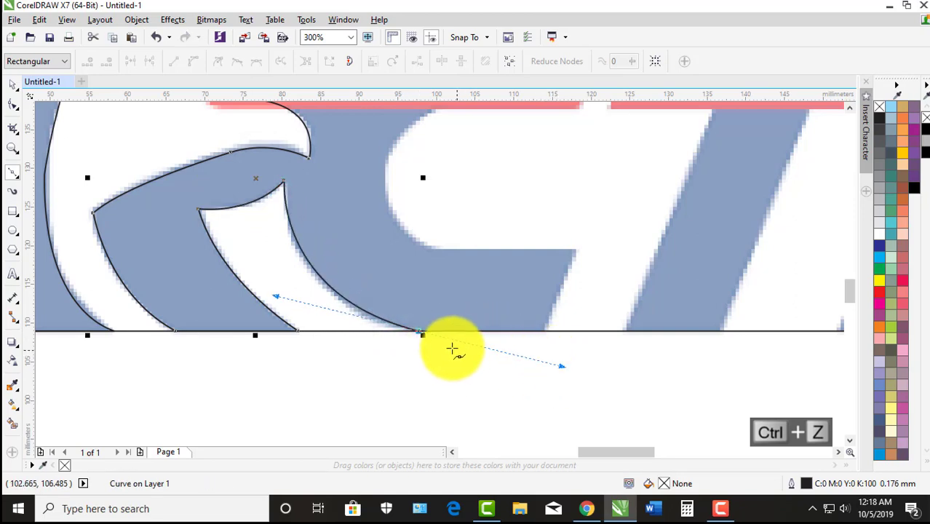
{"action": "left_click", "coordinate": [417, 331]}
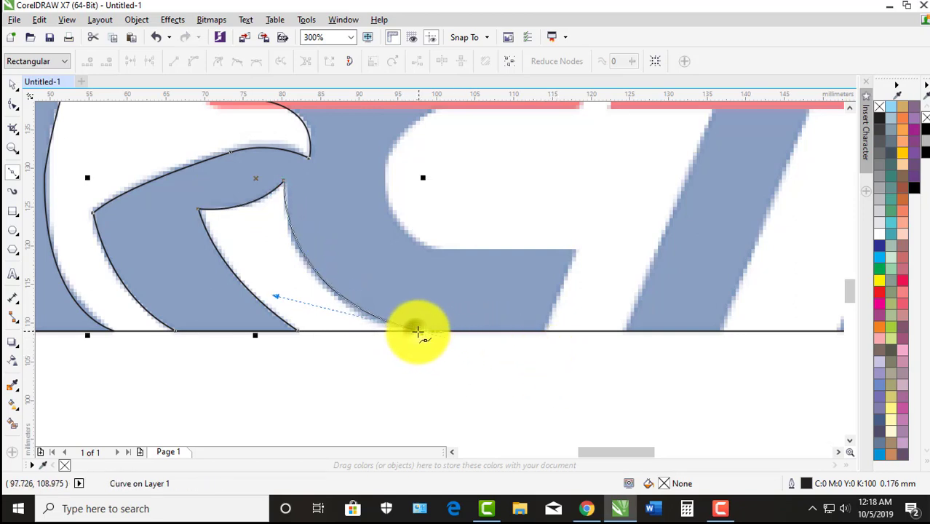
Trace the C's bottom edge, slanted lower end and lower arm's inner edge with straight segments.
{"action": "left_click", "coordinate": [542, 331]}
{"action": "left_click", "coordinate": [575, 249]}
{"action": "scroll", "coordinate": [495, 380], "scroll_direction": "up", "scroll_amount": 2}
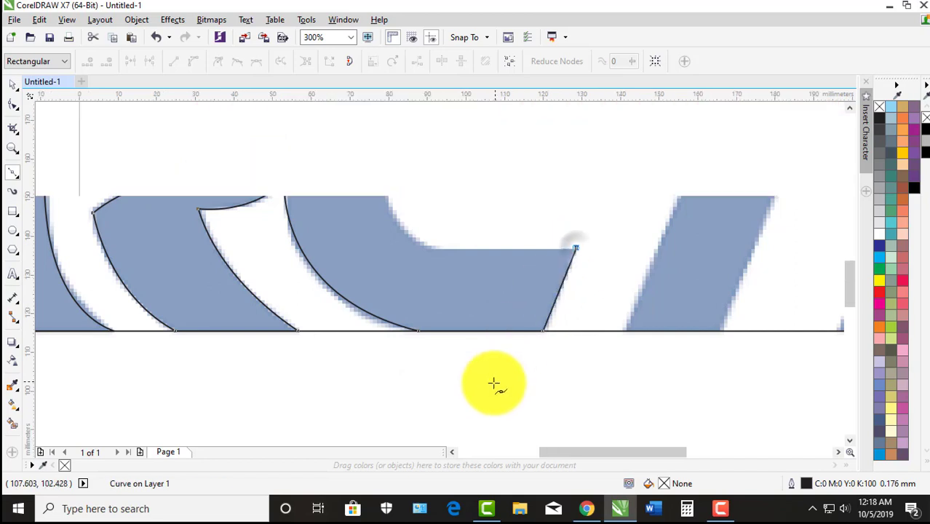
{"action": "left_click", "coordinate": [428, 335]}
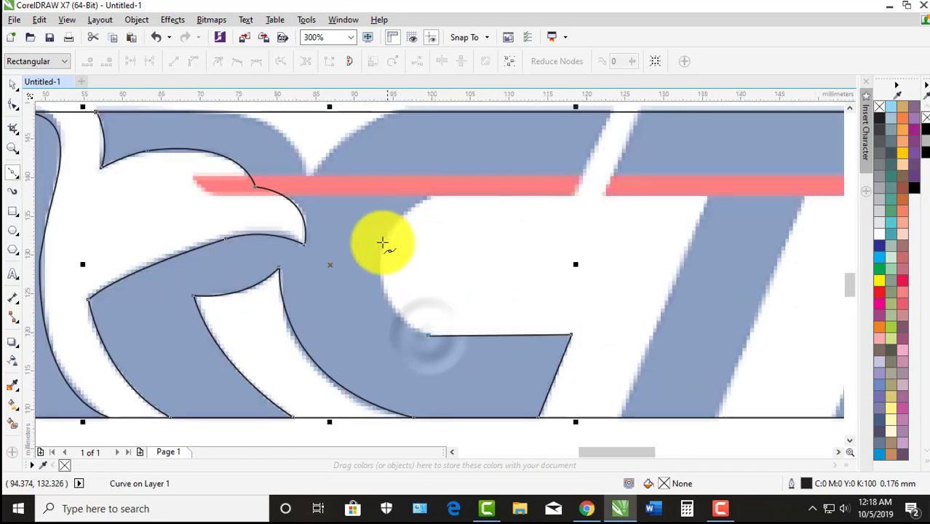
Trace the C's inner bowl with two curved segments ending inside the red stripe, finishing on a corner node.
{"action": "left_click_drag", "start_coordinate": [380, 254], "coordinate": [387, 191]}
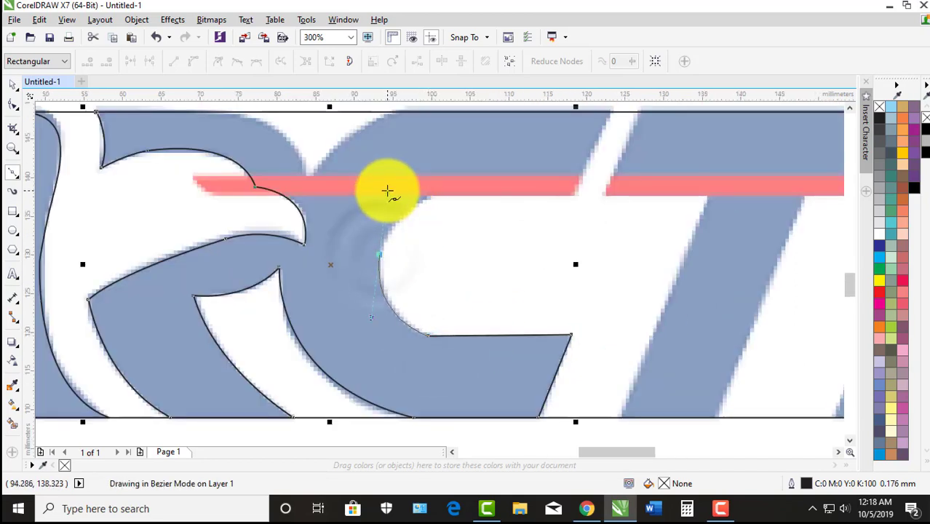
{"action": "left_click", "coordinate": [381, 254]}
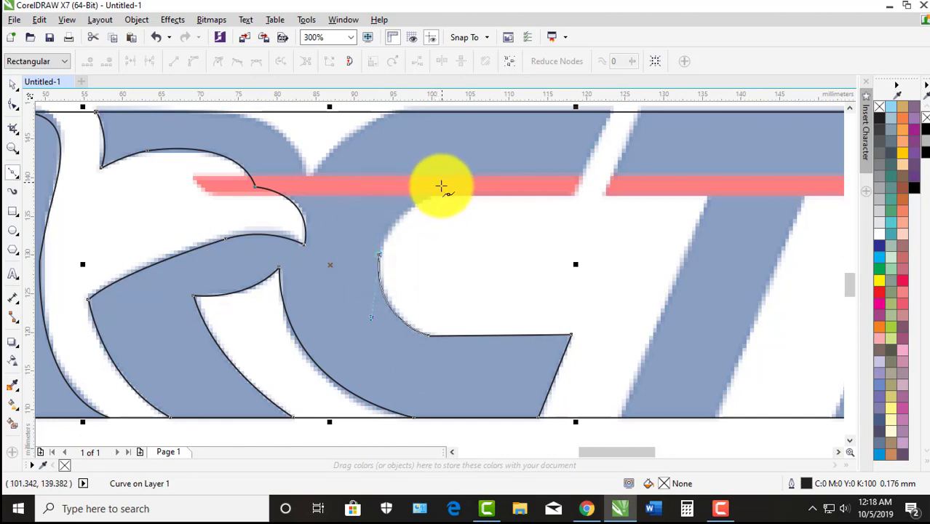
{"action": "left_click_drag", "start_coordinate": [438, 188], "coordinate": [487, 173]}
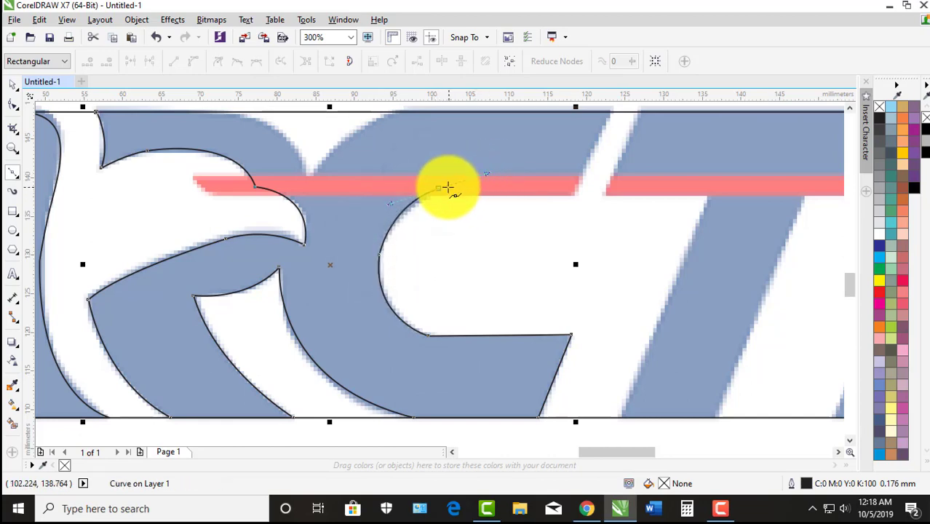
{"action": "left_click", "coordinate": [439, 188]}
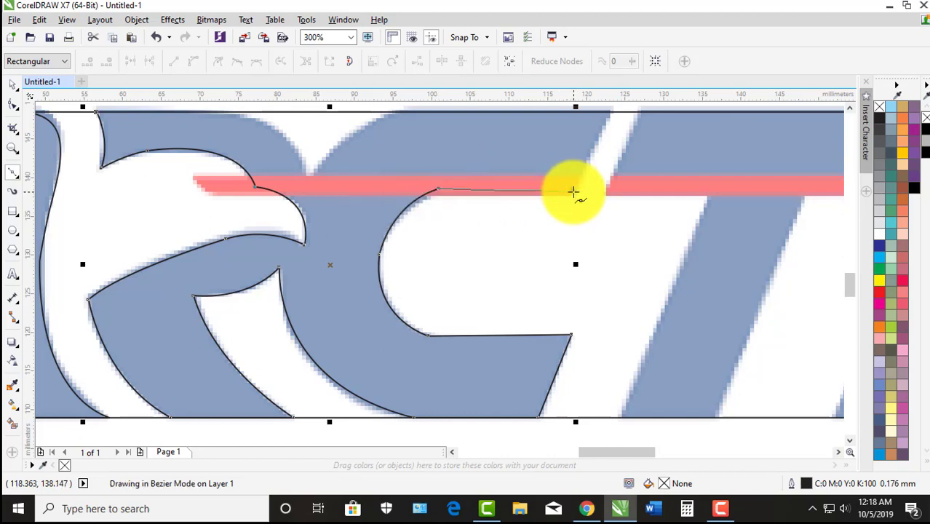
Trace the C's upper arm with straight segments through the red stripe, up the slanted end and back along the upper guide line.
{"action": "left_click", "coordinate": [573, 190]}
{"action": "scroll", "coordinate": [492, 287], "scroll_direction": "down", "scroll_amount": 2}
{"action": "scroll", "coordinate": [540, 202], "scroll_direction": "up", "scroll_amount": 2}
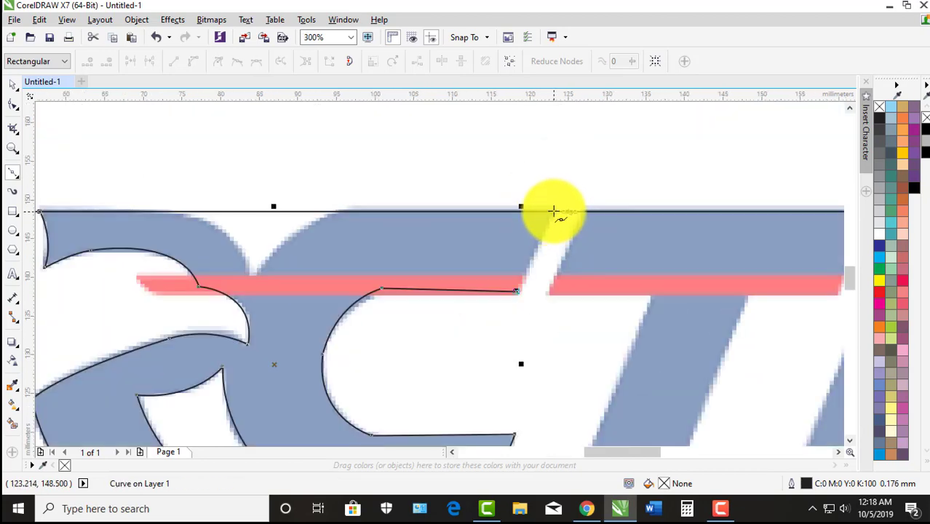
{"action": "scroll", "coordinate": [554, 211], "scroll_direction": "down", "scroll_amount": 2}
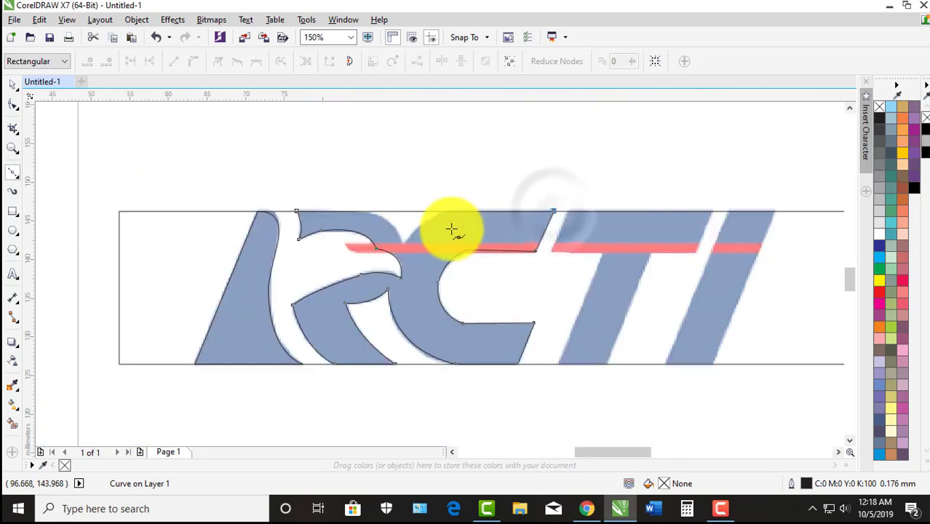
{"action": "scroll", "coordinate": [446, 218], "scroll_direction": "up", "scroll_amount": 2}
{"action": "left_click", "coordinate": [443, 193]}
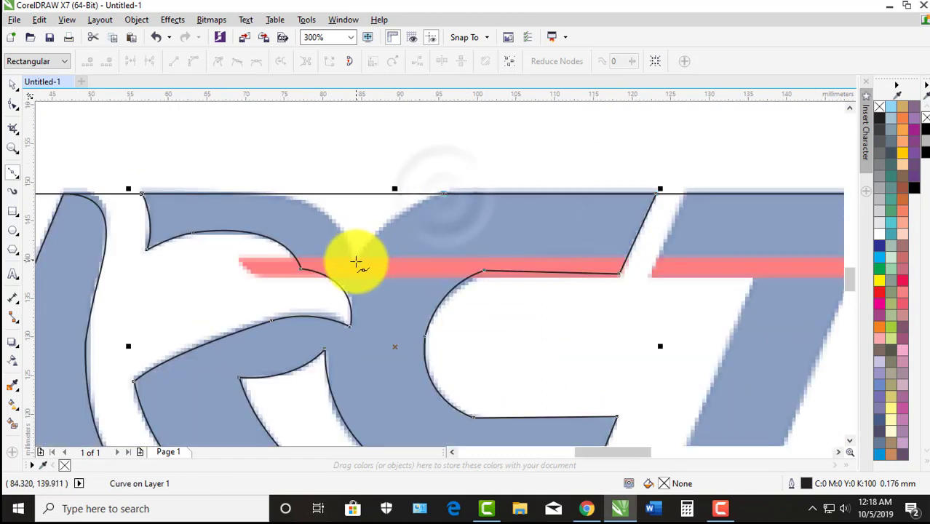
Curve the outline down into the notch between the C and R, then back up over the R's shoulder to the upper guide line.
{"action": "left_click_drag", "start_coordinate": [355, 262], "coordinate": [335, 305]}
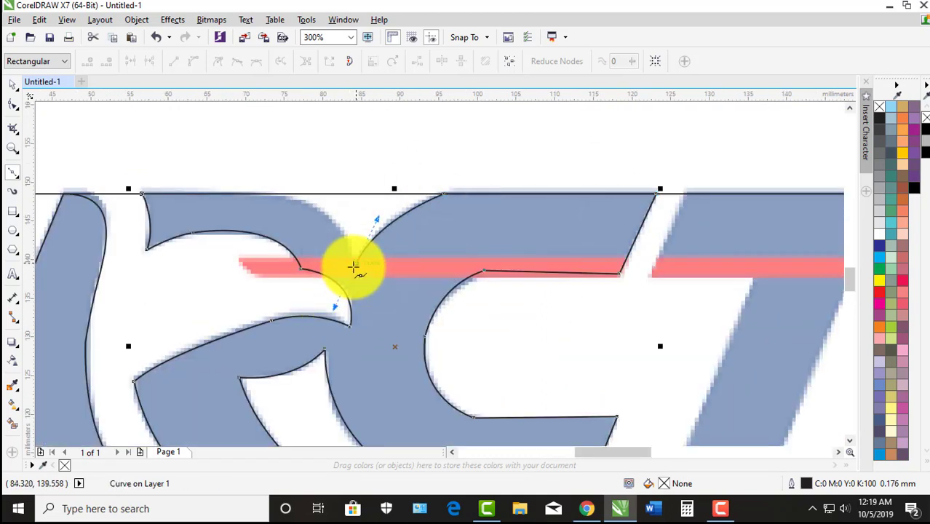
{"action": "left_click", "coordinate": [355, 263]}
{"action": "left_click_drag", "start_coordinate": [260, 195], "coordinate": [184, 197]}
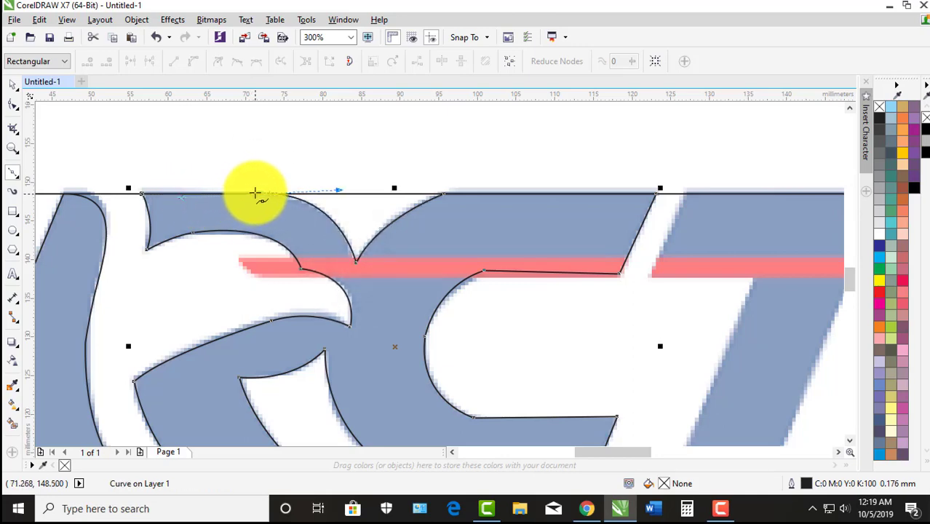
Try to close the outline along the R's top edge through an extra node on the guide line.
{"action": "scroll", "coordinate": [178, 195], "scroll_direction": "up", "scroll_amount": 2}
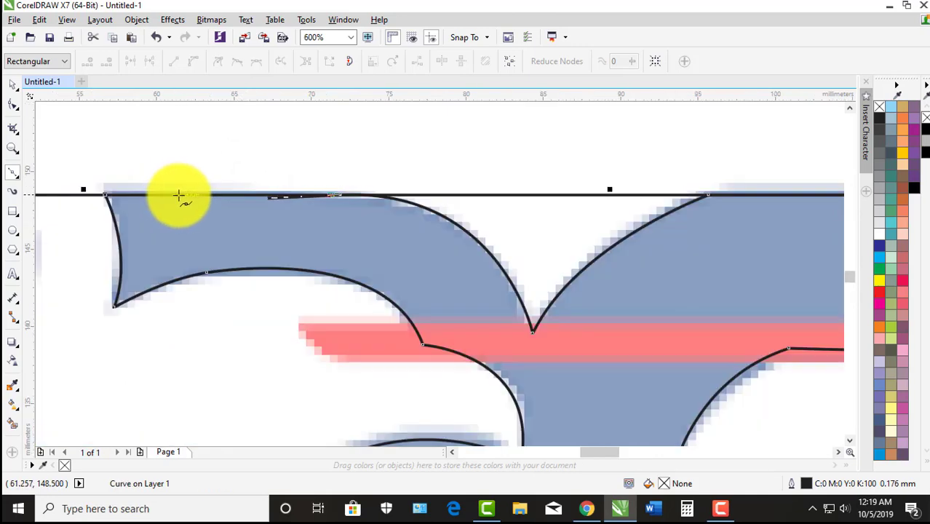
{"action": "scroll", "coordinate": [181, 195], "scroll_direction": "up", "scroll_amount": 1}
{"action": "key", "text": "ctrl+z"}
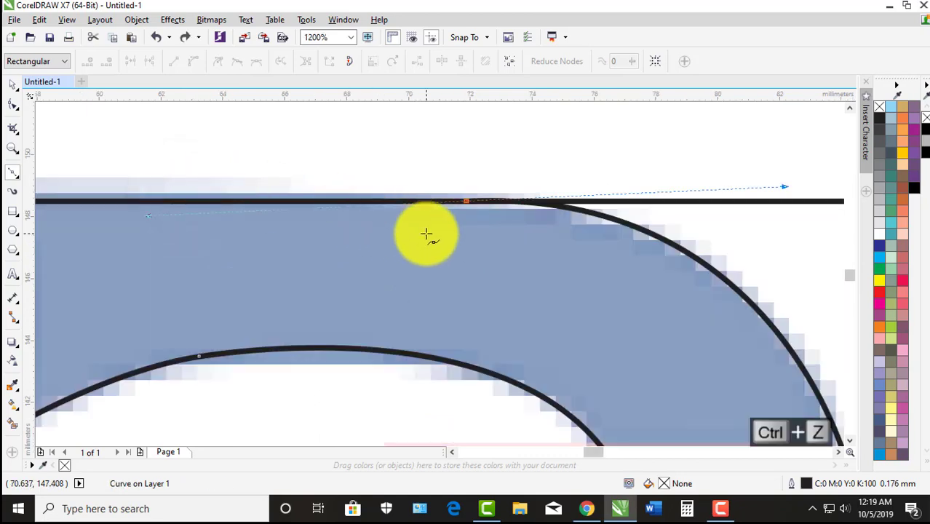
{"action": "mouse_move", "coordinate": [463, 201]}
{"action": "left_mouse_down"}
{"action": "mouse_move", "coordinate": [457, 273]}
{"action": "mouse_move", "coordinate": [470, 205]}
{"action": "left_mouse_up"}
{"action": "left_click", "coordinate": [466, 199]}
{"action": "scroll", "coordinate": [486, 231], "scroll_direction": "down", "scroll_amount": 1}
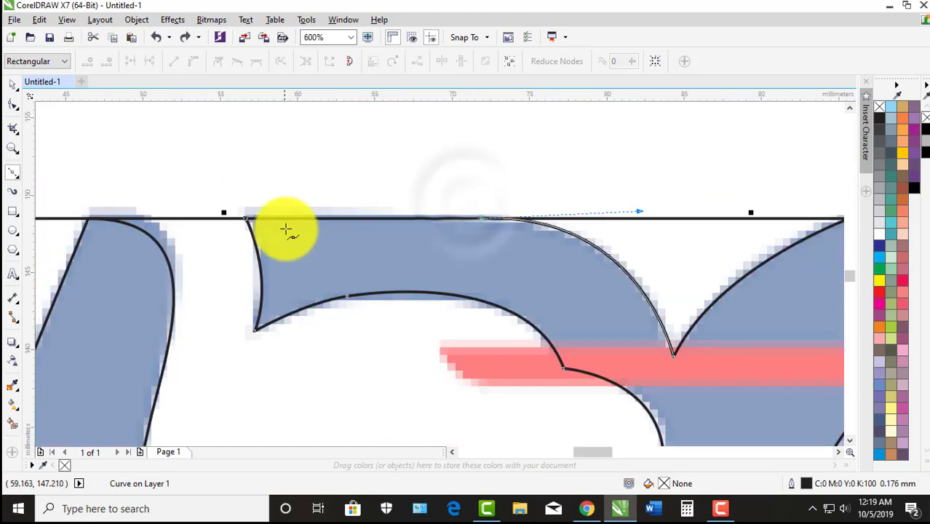
{"action": "scroll", "coordinate": [313, 215], "scroll_direction": "up", "scroll_amount": 1}
{"action": "left_click", "coordinate": [316, 213]}
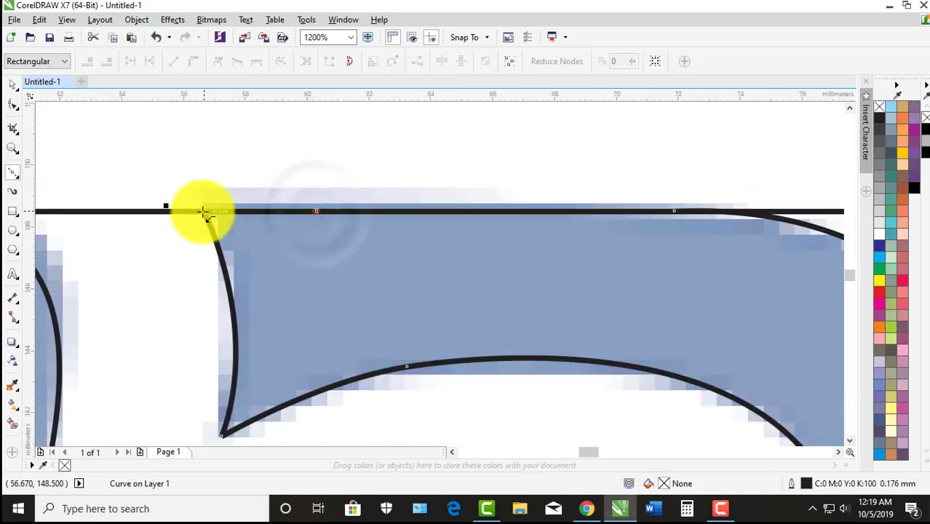
{"action": "left_click", "coordinate": [206, 211]}
{"action": "scroll", "coordinate": [305, 166], "scroll_direction": "down", "scroll_amount": 2}
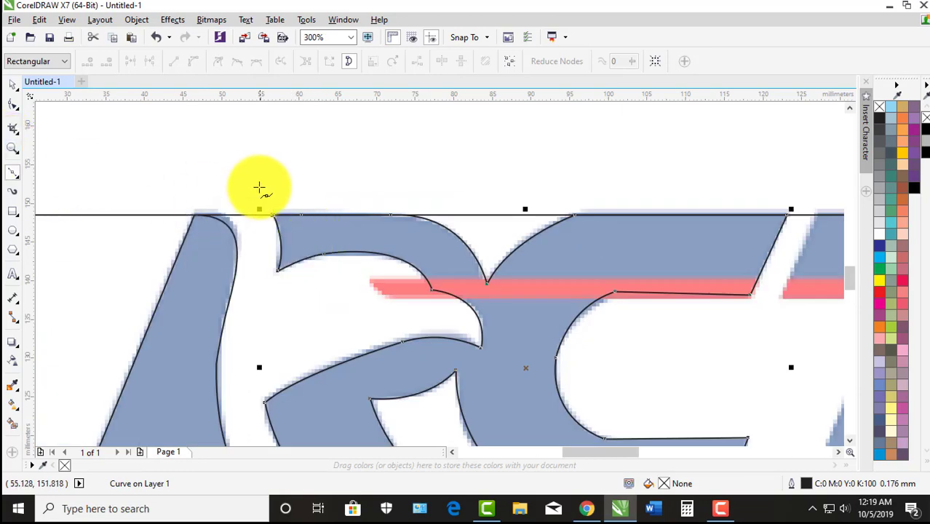
Undo the closing segments and try to close the R's top edge directly from the shoulder node to the starting node.
{"action": "scroll", "coordinate": [305, 233], "scroll_direction": "up", "scroll_amount": 2}
{"action": "scroll", "coordinate": [360, 289], "scroll_direction": "down", "scroll_amount": 1}
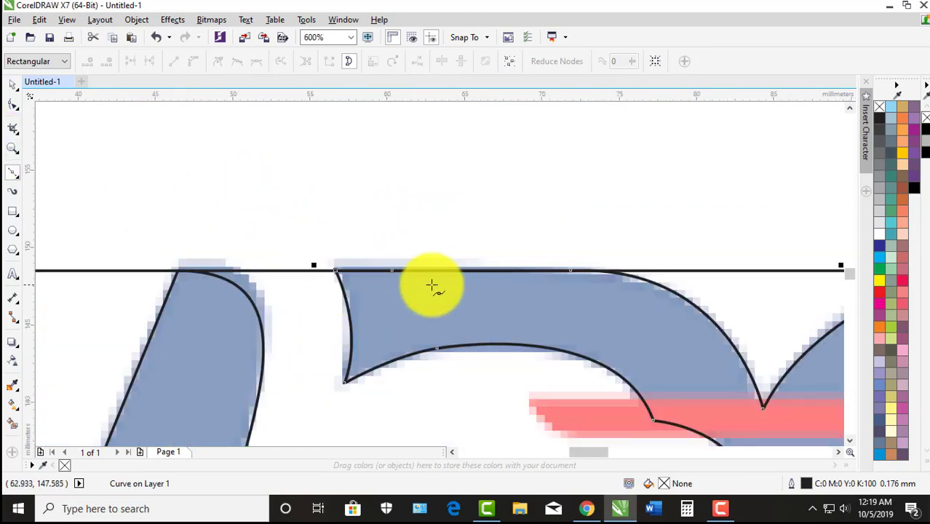
{"action": "scroll", "coordinate": [344, 324], "scroll_direction": "up", "scroll_amount": 1}
{"action": "key", "text": "ctrl+z"}
{"action": "scroll", "coordinate": [278, 263], "scroll_direction": "up", "scroll_amount": 1}
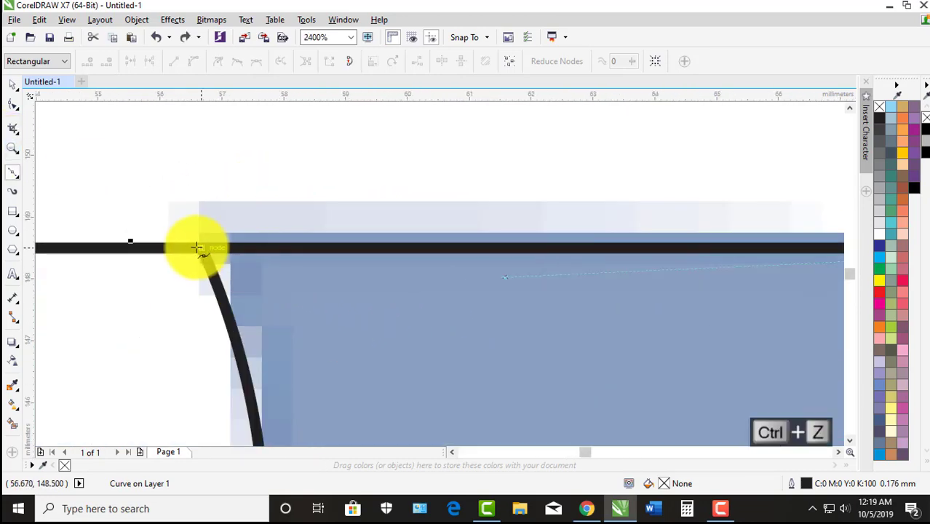
{"action": "left_click", "coordinate": [202, 248]}
{"action": "scroll", "coordinate": [429, 218], "scroll_direction": "down", "scroll_amount": 2}
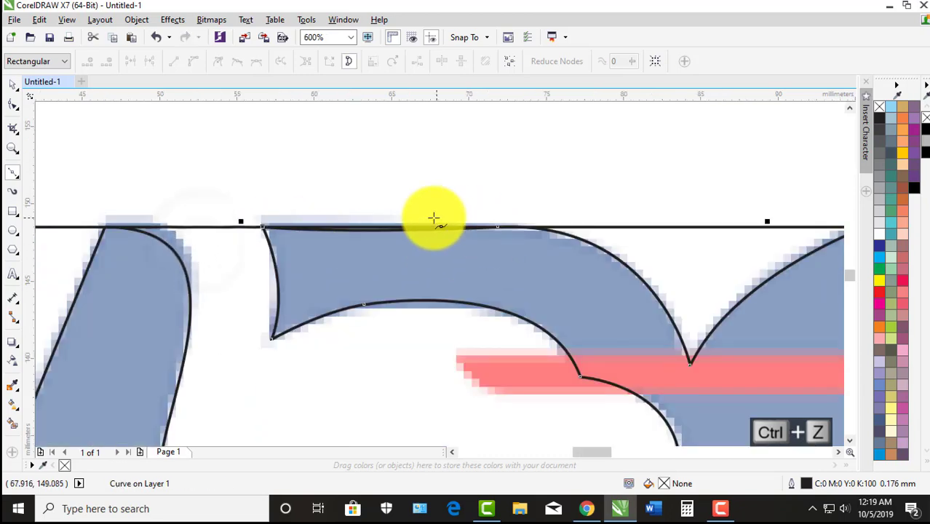
{"action": "scroll", "coordinate": [310, 247], "scroll_direction": "up", "scroll_amount": 1}
{"action": "scroll", "coordinate": [467, 228], "scroll_direction": "down", "scroll_amount": 1}
{"action": "scroll", "coordinate": [349, 235], "scroll_direction": "up", "scroll_amount": 1}
{"action": "key", "text": "ctrl+z"}
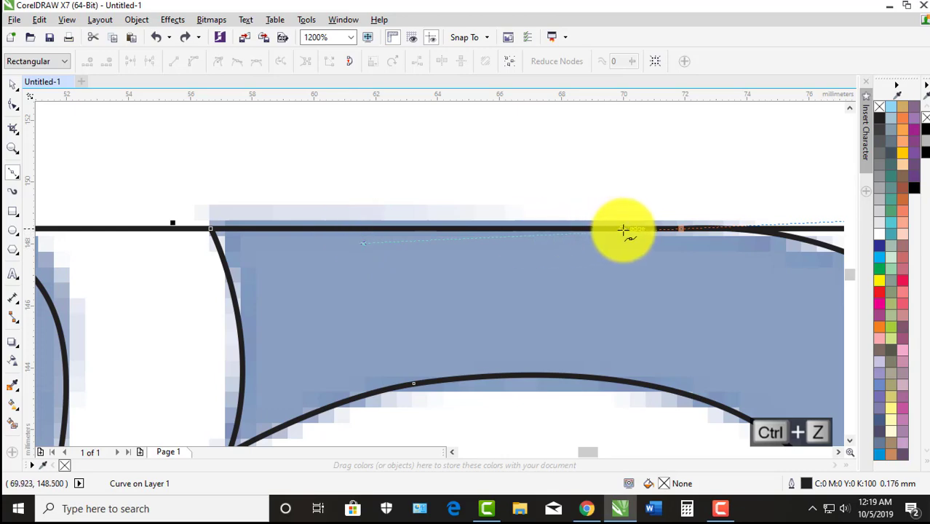
Turn the shoulder node into a corner and close the R and C outline with straight segments along the upper guide line.
{"action": "left_click", "coordinate": [679, 232]}
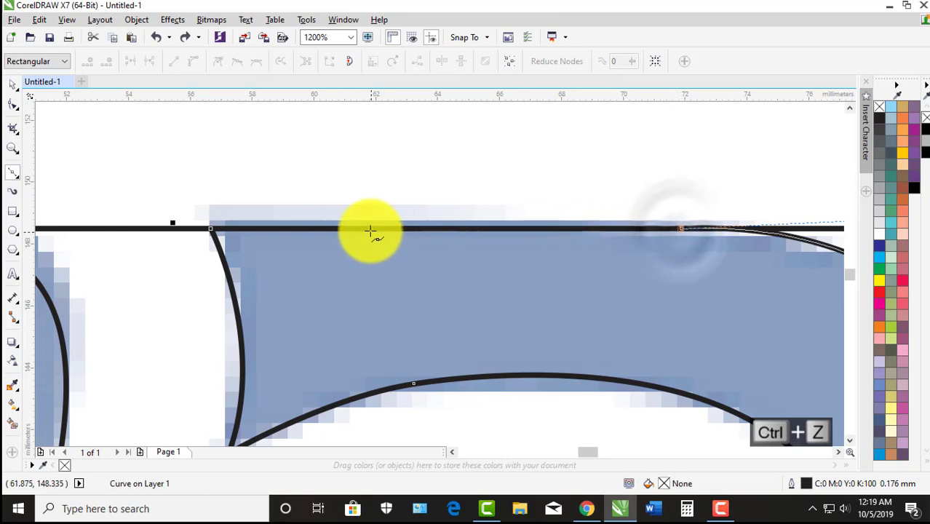
{"action": "left_click", "coordinate": [371, 230]}
{"action": "left_click", "coordinate": [211, 230]}
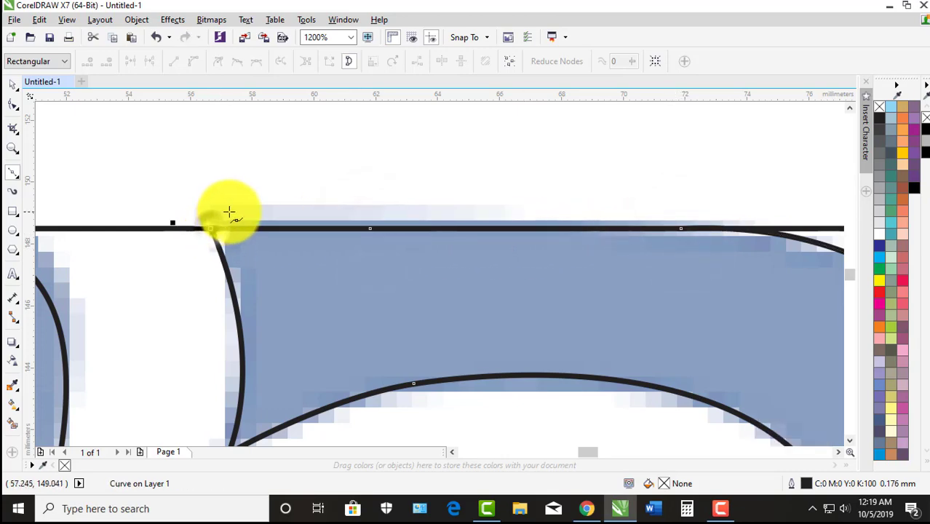
{"action": "scroll", "coordinate": [228, 214], "scroll_direction": "down", "scroll_amount": 2}
{"action": "scroll", "coordinate": [277, 197], "scroll_direction": "down", "scroll_amount": 1}
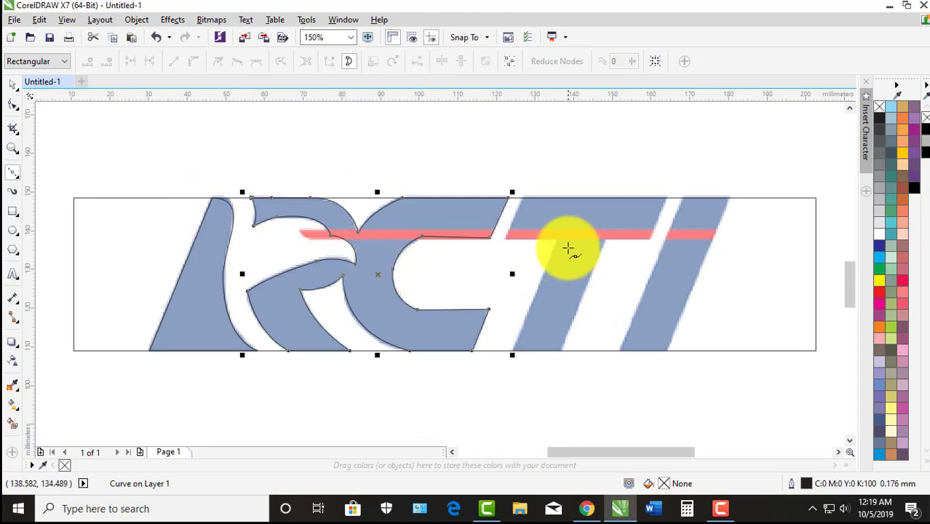
Trace the T's crossbar as a closed slanted four-sided outline, with its upper corners on the guide line and its lower edge under the red stripe.
{"action": "scroll", "coordinate": [527, 242], "scroll_direction": "up", "scroll_amount": 1}
{"action": "scroll", "coordinate": [527, 242], "scroll_direction": "up", "scroll_amount": 1}
{"action": "scroll", "coordinate": [502, 204], "scroll_direction": "up", "scroll_amount": 1}
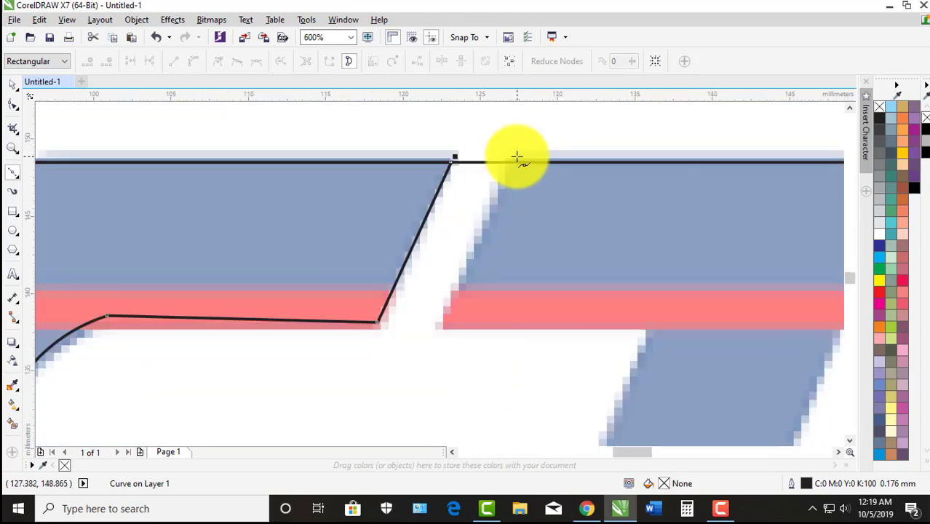
{"action": "left_click", "coordinate": [514, 169]}
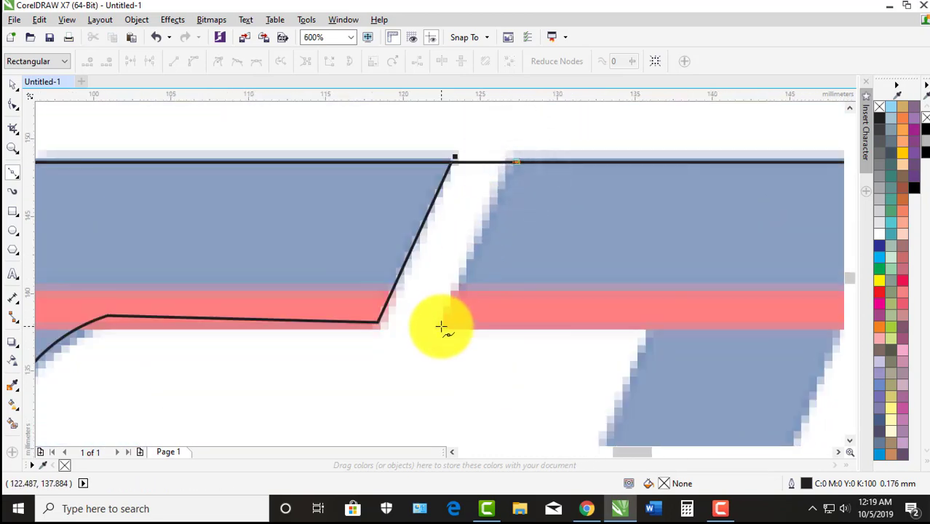
{"action": "left_click", "coordinate": [441, 327]}
{"action": "scroll", "coordinate": [509, 321], "scroll_direction": "down", "scroll_amount": 1}
{"action": "scroll", "coordinate": [529, 297], "scroll_direction": "down", "scroll_amount": 1}
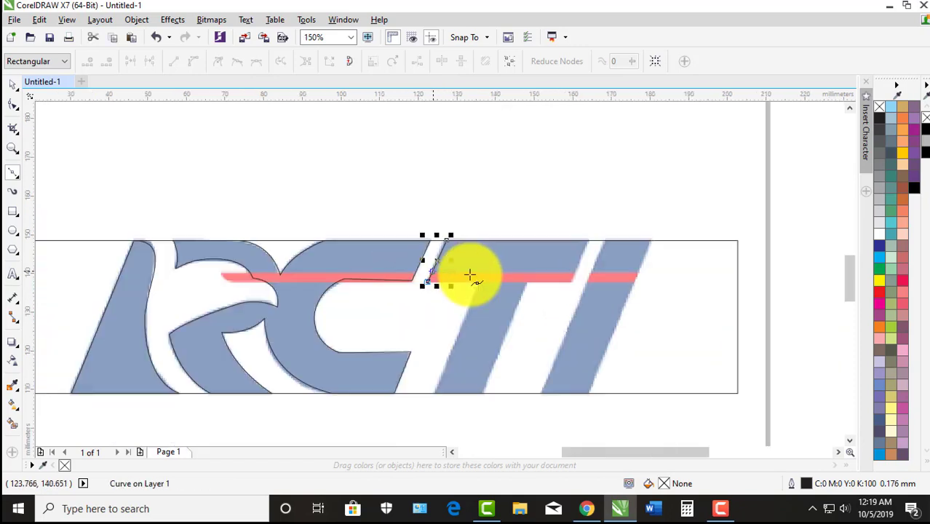
{"action": "scroll", "coordinate": [555, 278], "scroll_direction": "up", "scroll_amount": 1}
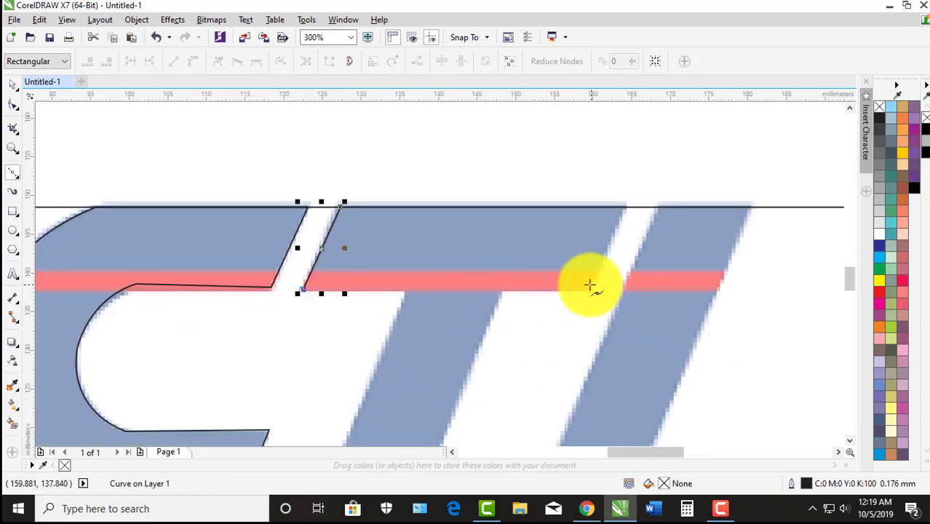
{"action": "left_click", "coordinate": [590, 290]}
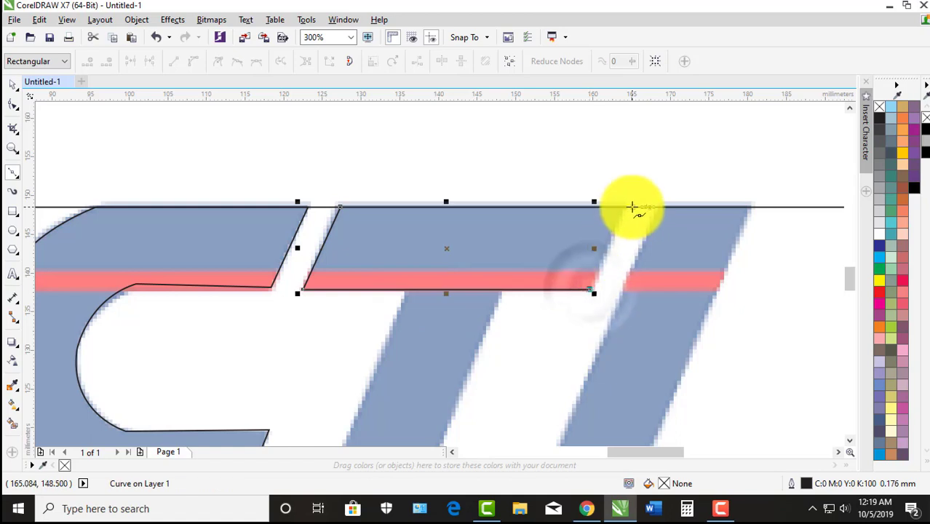
{"action": "left_click", "coordinate": [626, 208]}
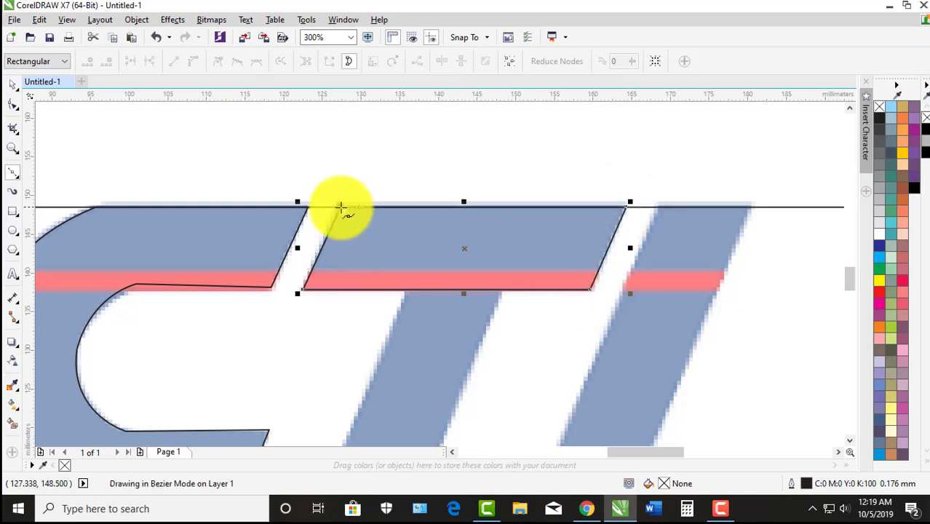
{"action": "left_click", "coordinate": [341, 208]}
Trace the I as a closed slanted four-sided outline running between the upper and lower guide lines.
{"action": "scroll", "coordinate": [484, 189], "scroll_direction": "down", "scroll_amount": 1}
{"action": "scroll", "coordinate": [495, 349], "scroll_direction": "up", "scroll_amount": 1}
{"action": "scroll", "coordinate": [473, 350], "scroll_direction": "down", "scroll_amount": 1}
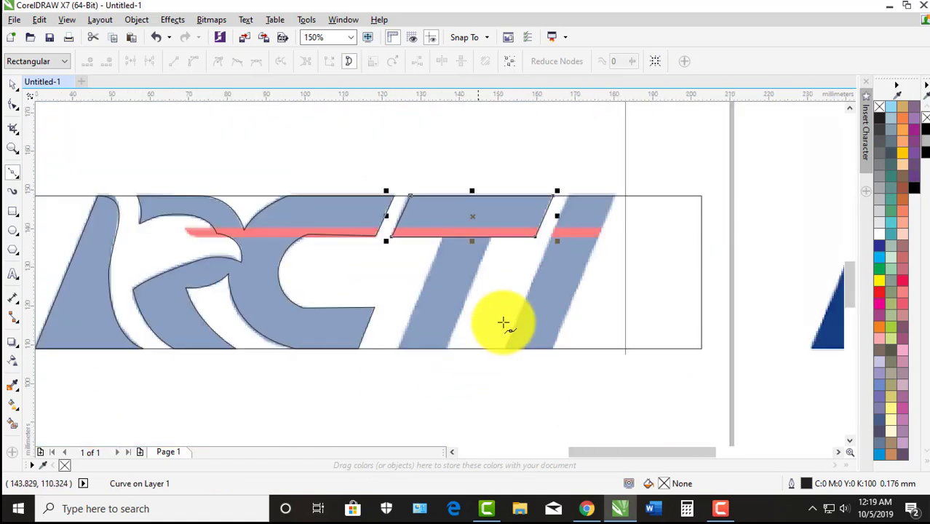
{"action": "scroll", "coordinate": [503, 322], "scroll_direction": "up", "scroll_amount": 1}
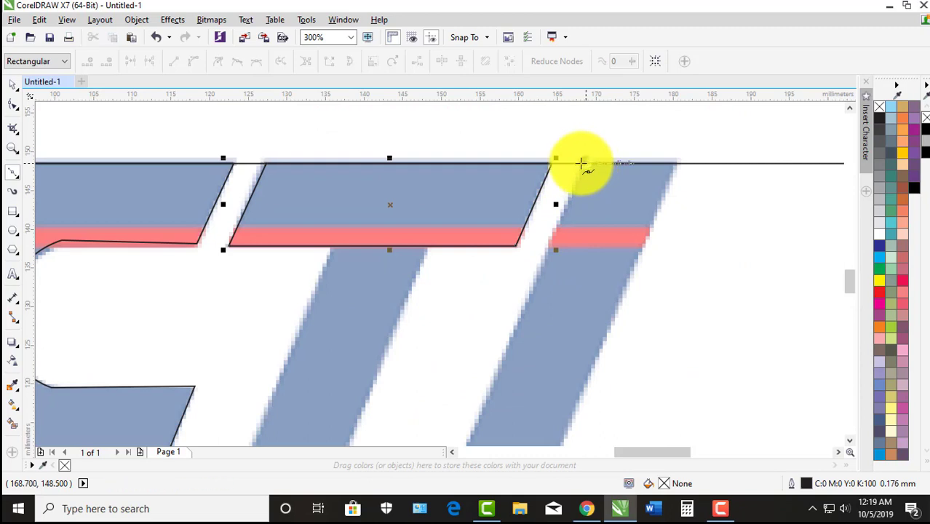
{"action": "scroll", "coordinate": [582, 163], "scroll_direction": "down", "scroll_amount": 1}
{"action": "scroll", "coordinate": [508, 339], "scroll_direction": "up", "scroll_amount": 1}
{"action": "double_click", "coordinate": [503, 332]}
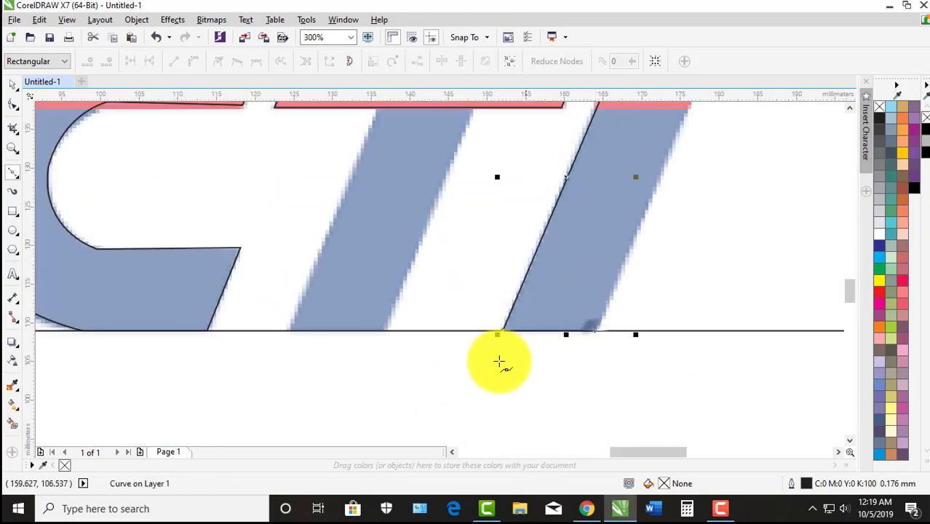
{"action": "scroll", "coordinate": [592, 202], "scroll_direction": "down", "scroll_amount": 1}
{"action": "scroll", "coordinate": [634, 190], "scroll_direction": "up", "scroll_amount": 1}
{"action": "left_click_drag", "start_coordinate": [626, 190], "coordinate": [630, 187]}
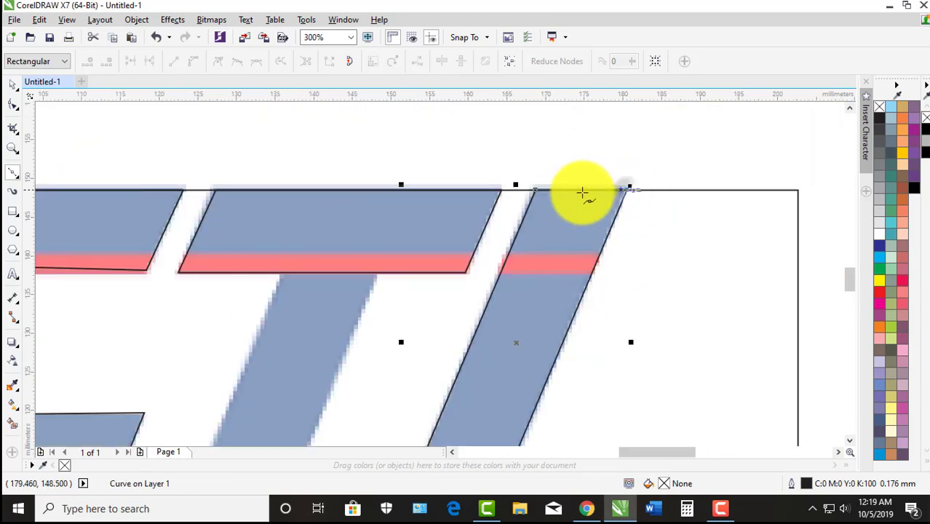
{"action": "scroll", "coordinate": [537, 190], "scroll_direction": "down", "scroll_amount": 1}
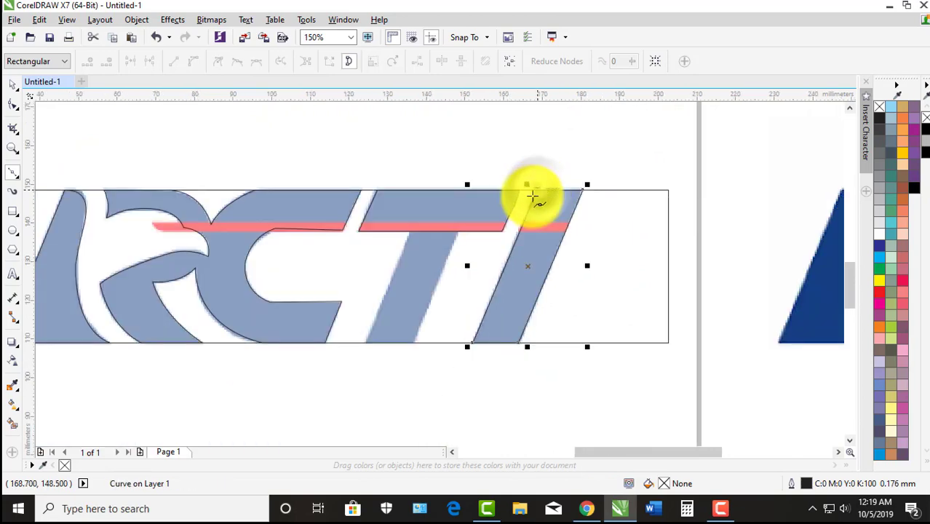
Duplicate the I's outline onto the T's stem, keeping it level with the original.
{"action": "left_click", "coordinate": [13, 86]}
{"action": "scroll", "coordinate": [582, 283], "scroll_direction": "up", "scroll_amount": 1}
{"action": "left_click_drag", "start_coordinate": [497, 271], "coordinate": [282, 299]}
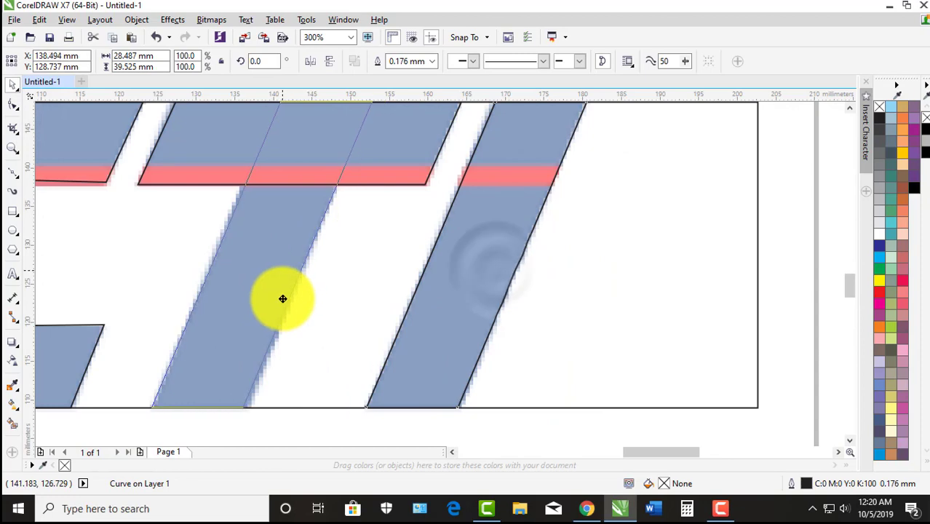
Weld the T's crossbar outline and the stem copy into a single T shape.
{"action": "scroll", "coordinate": [482, 312], "scroll_direction": "down", "scroll_amount": 2}
{"action": "scroll", "coordinate": [447, 253], "scroll_direction": "up", "scroll_amount": 2}
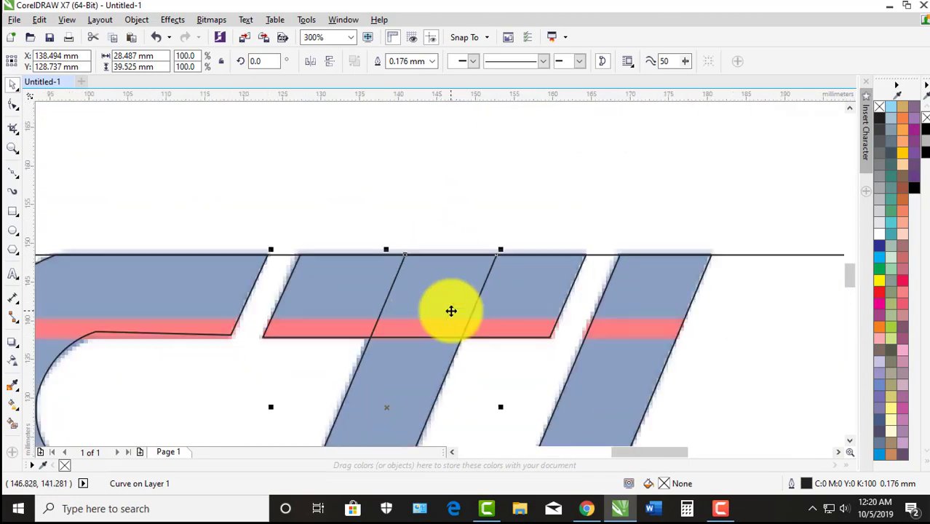
{"action": "left_click", "coordinate": [521, 296], "text": "shift"}
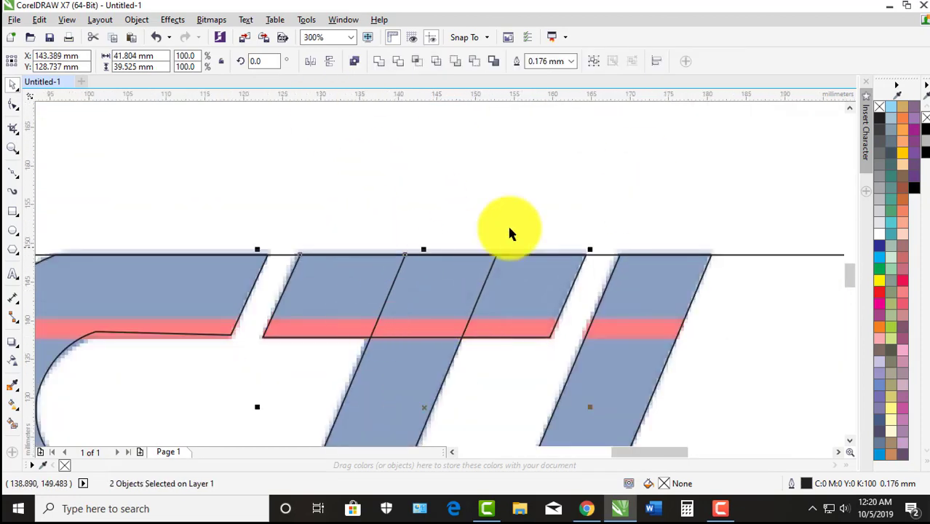
{"action": "left_click", "coordinate": [382, 64]}
{"action": "scroll", "coordinate": [556, 182], "scroll_direction": "down", "scroll_amount": 2}
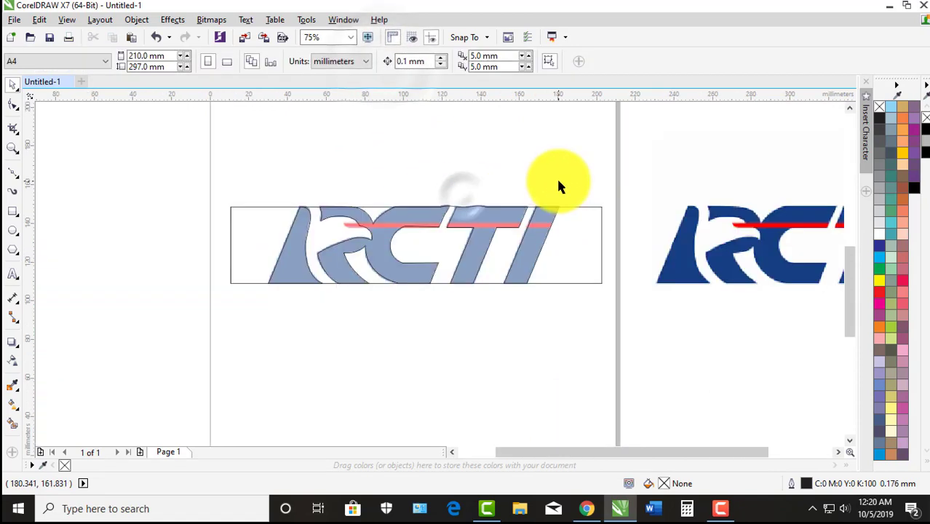
Draw a rectangle about 106 mm wide and 2.6 mm high along the red stripe, extending just past the I.
{"action": "scroll", "coordinate": [314, 211], "scroll_direction": "up", "scroll_amount": 1}
{"action": "left_click", "coordinate": [12, 211]}
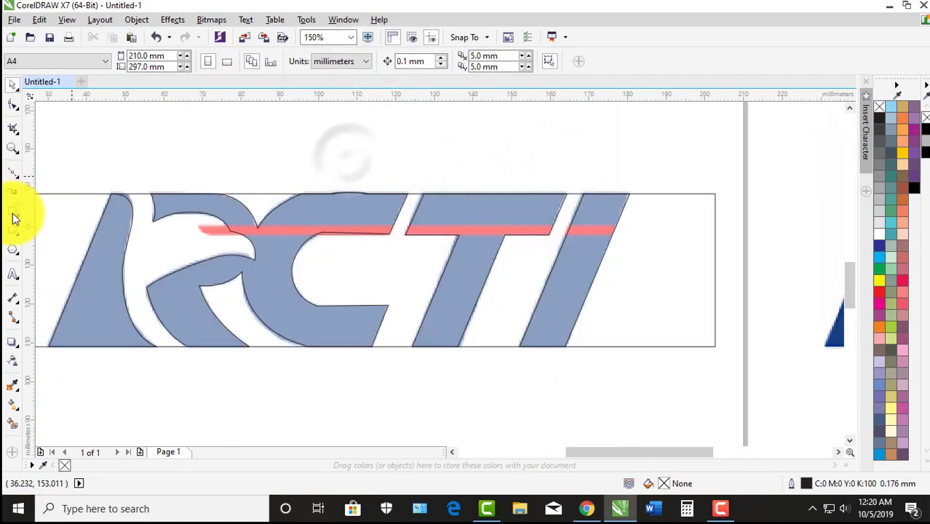
{"action": "scroll", "coordinate": [619, 240], "scroll_direction": "up", "scroll_amount": 1}
{"action": "left_click_drag", "start_coordinate": [657, 223], "coordinate": [147, 245]}
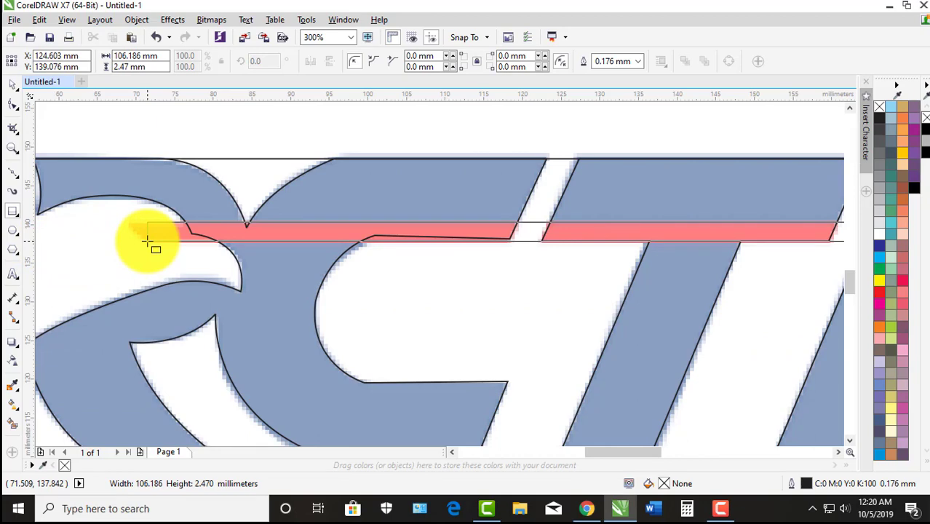
{"action": "left_click_drag", "start_coordinate": [147, 241], "coordinate": [147, 242]}
{"action": "scroll", "coordinate": [275, 253], "scroll_direction": "down", "scroll_amount": 1}
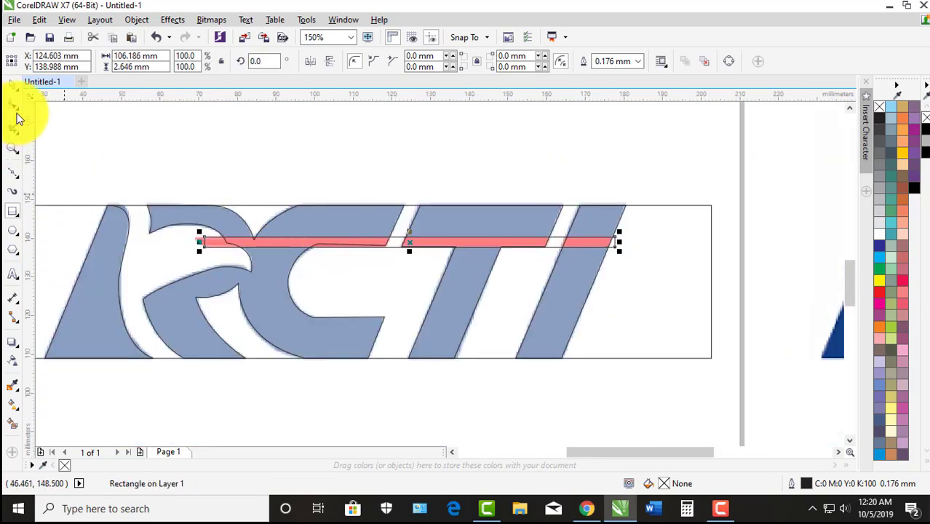
Skew the stripe rectangle horizontally to slant its ends, and shift it about 4 mm left onto the stripe's tapered tip.
{"action": "left_click", "coordinate": [13, 86]}
{"action": "scroll", "coordinate": [653, 256], "scroll_direction": "up", "scroll_amount": 1}
{"action": "scroll", "coordinate": [561, 245], "scroll_direction": "down", "scroll_amount": 1}
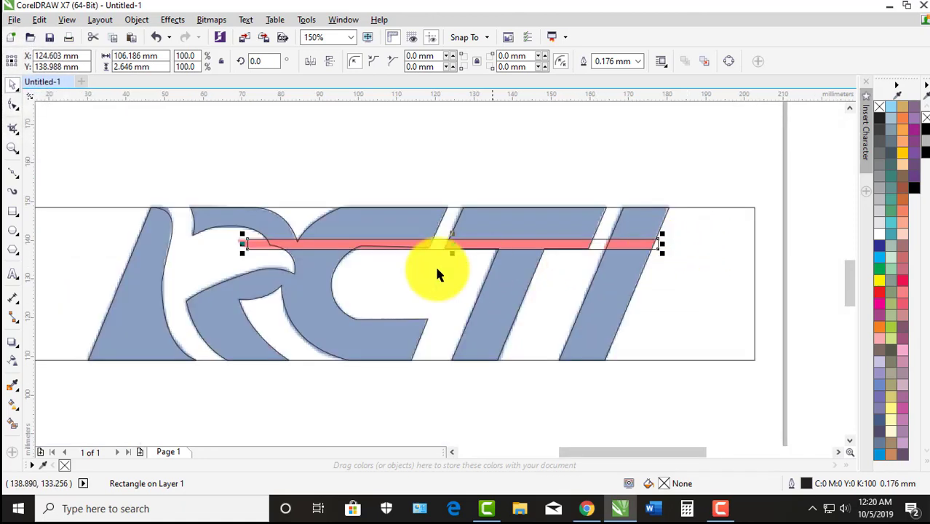
{"action": "scroll", "coordinate": [435, 267], "scroll_direction": "up", "scroll_amount": 1}
{"action": "left_click", "coordinate": [441, 239]}
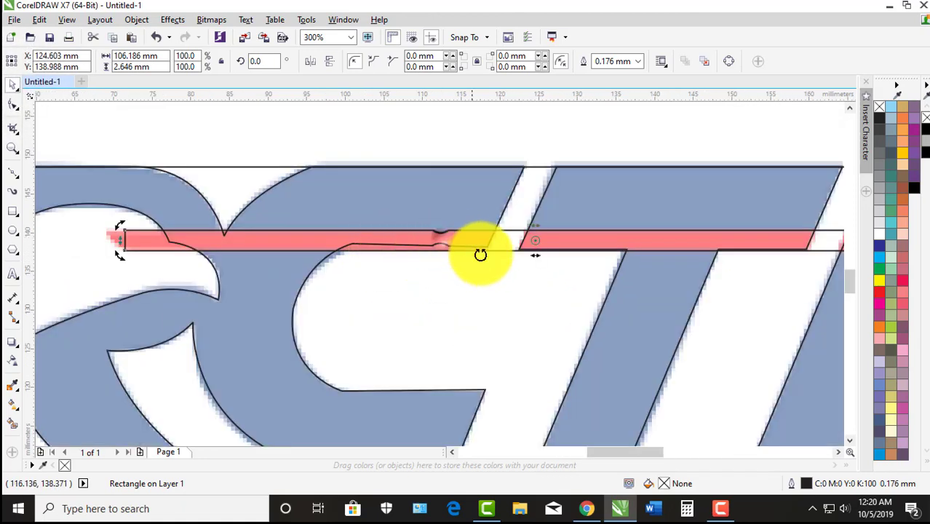
{"action": "left_click", "coordinate": [536, 260]}
{"action": "left_click_drag", "start_coordinate": [573, 254], "coordinate": [577, 253]}
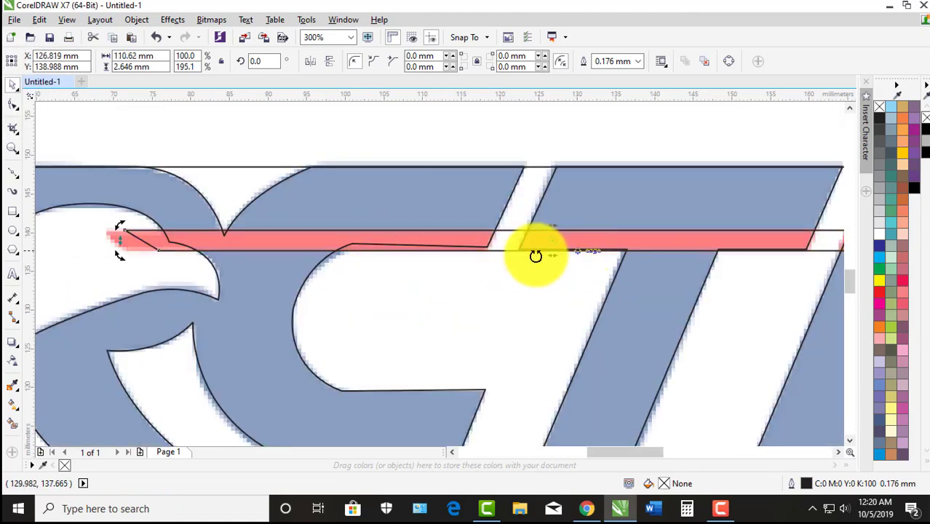
{"action": "scroll", "coordinate": [189, 238], "scroll_direction": "up", "scroll_amount": 1}
{"action": "left_click_drag", "start_coordinate": [354, 244], "coordinate": [295, 245]}
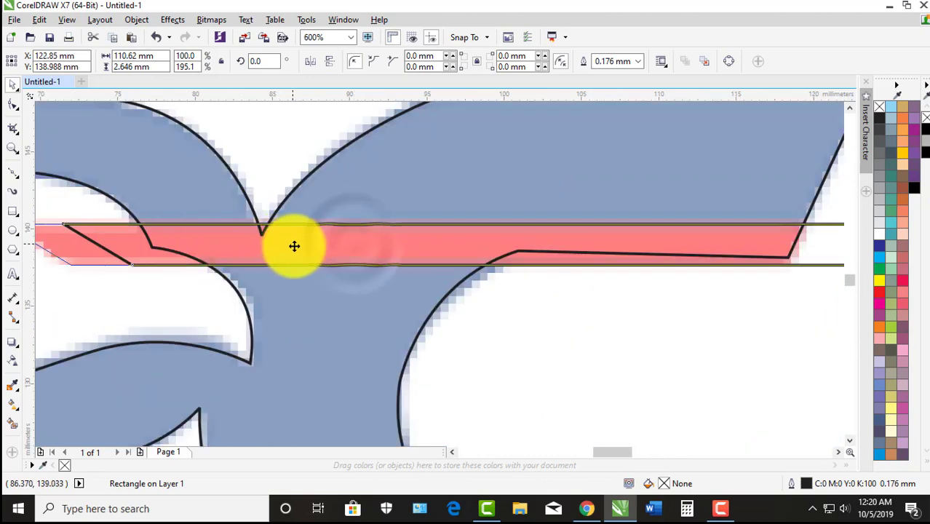
Convert the stripe shape to curves and move its upper right node outward so that end slants like the I's edge.
{"action": "scroll", "coordinate": [294, 245], "scroll_direction": "down", "scroll_amount": 2}
{"action": "scroll", "coordinate": [536, 291], "scroll_direction": "up", "scroll_amount": 1}
{"action": "scroll", "coordinate": [678, 250], "scroll_direction": "up", "scroll_amount": 1}
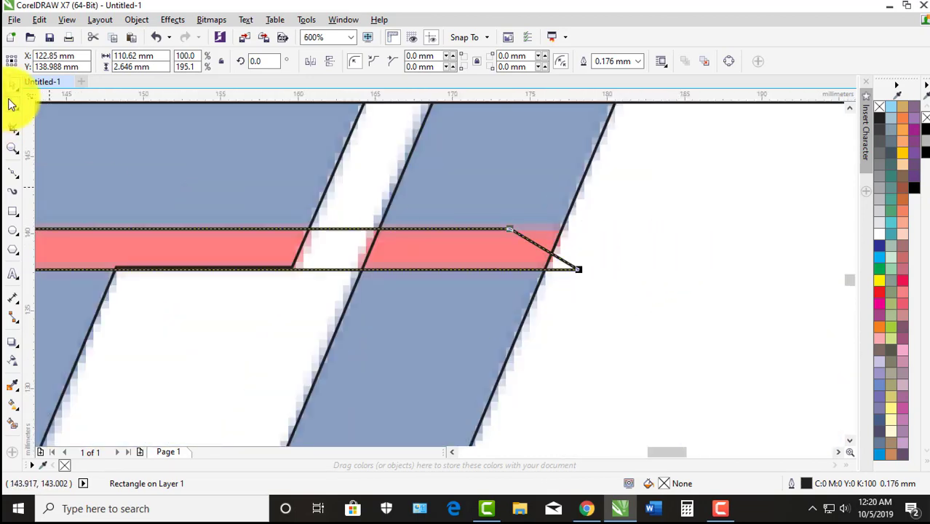
{"action": "left_click", "coordinate": [731, 64]}
{"action": "left_click", "coordinate": [502, 217]}
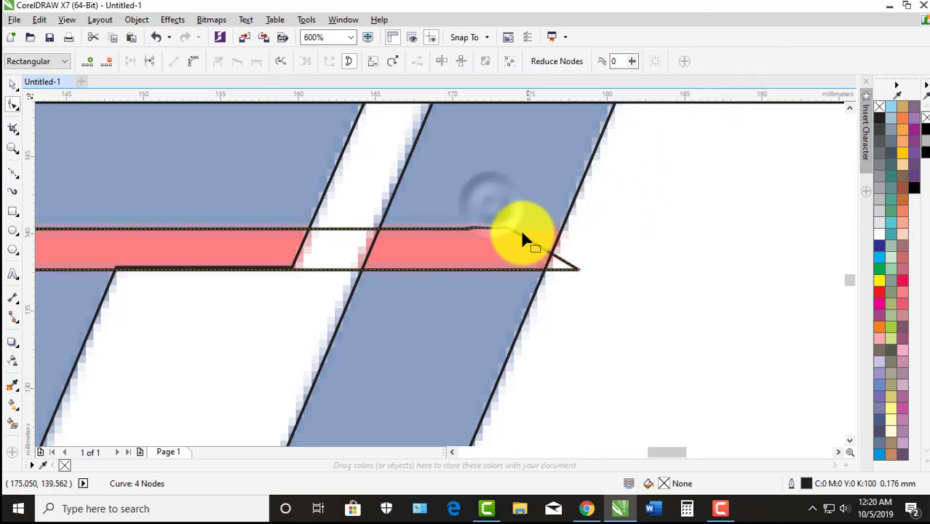
{"action": "scroll", "coordinate": [520, 236], "scroll_direction": "up", "scroll_amount": 2}
{"action": "scroll", "coordinate": [504, 235], "scroll_direction": "down", "scroll_amount": 1}
{"action": "scroll", "coordinate": [495, 240], "scroll_direction": "up", "scroll_amount": 1}
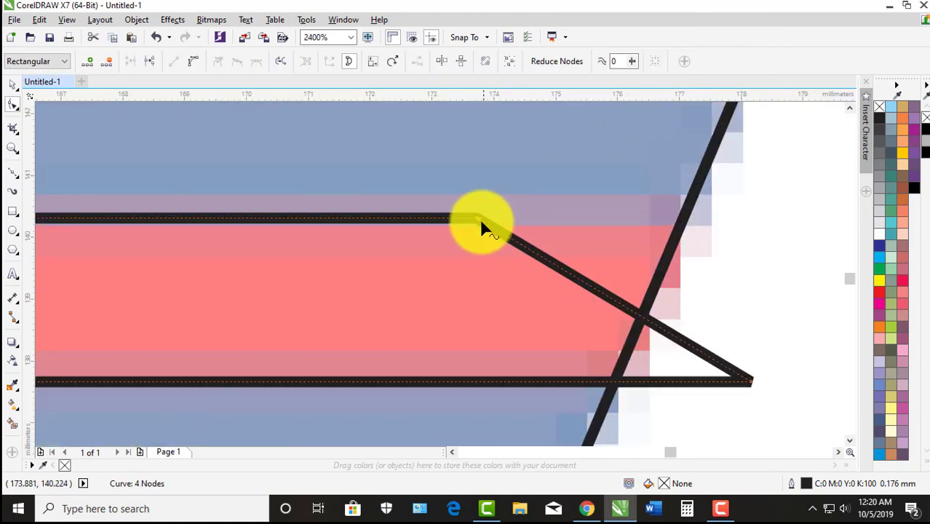
{"action": "scroll", "coordinate": [481, 222], "scroll_direction": "down", "scroll_amount": 1}
{"action": "left_click_drag", "start_coordinate": [481, 220], "coordinate": [644, 220]}
{"action": "left_click", "coordinate": [12, 84]}
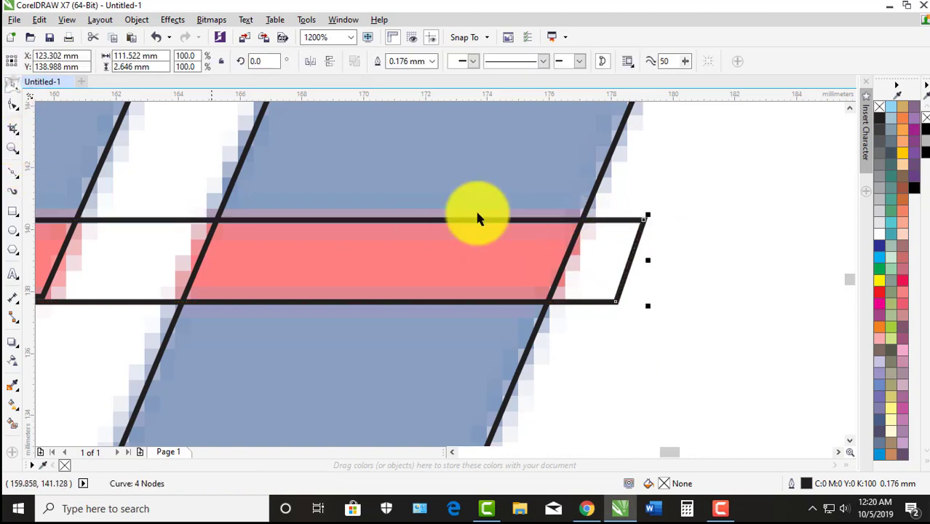
Try to duplicate the I's outline in place, and undo the attempt.
{"action": "scroll", "coordinate": [476, 209], "scroll_direction": "down", "scroll_amount": 1}
{"action": "left_click", "coordinate": [513, 190]}
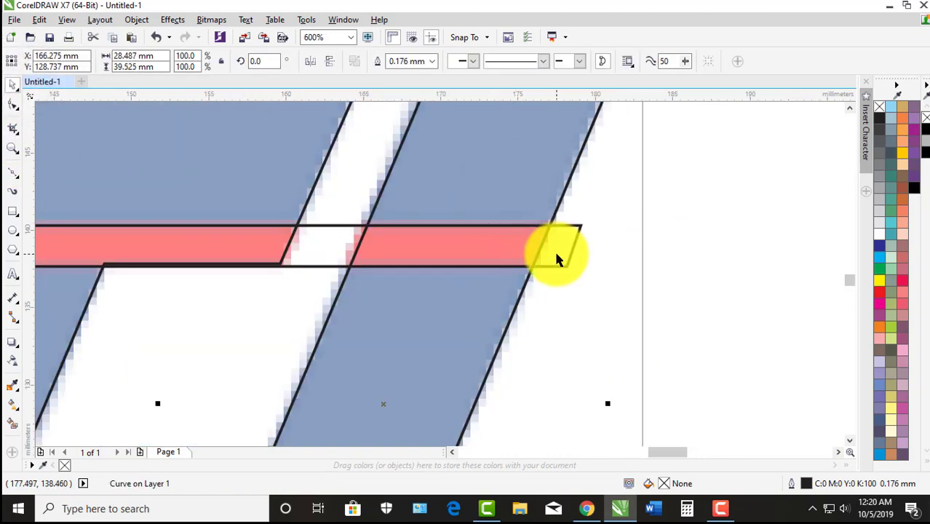
{"action": "key", "text": "ctrl+plus"}
{"action": "key", "text": "ctrl+plus"}
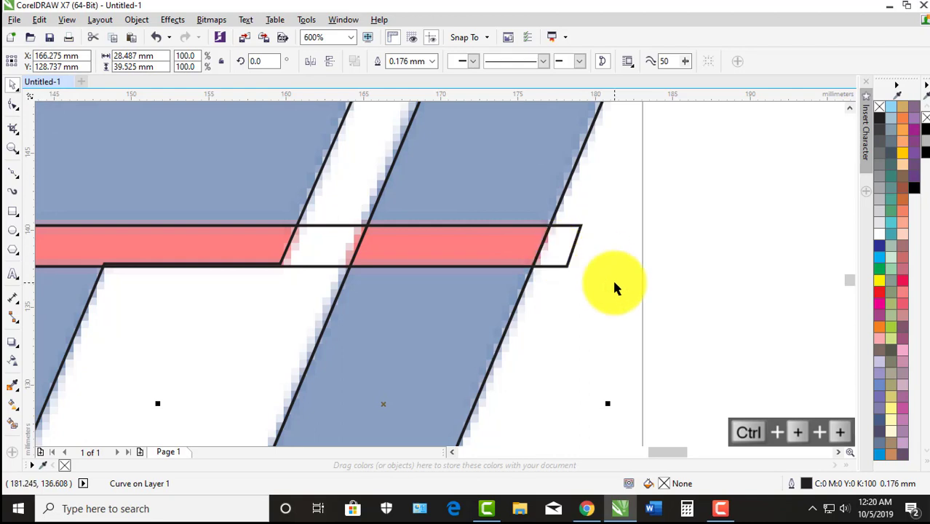
{"action": "scroll", "coordinate": [536, 306], "scroll_direction": "down", "scroll_amount": 1}
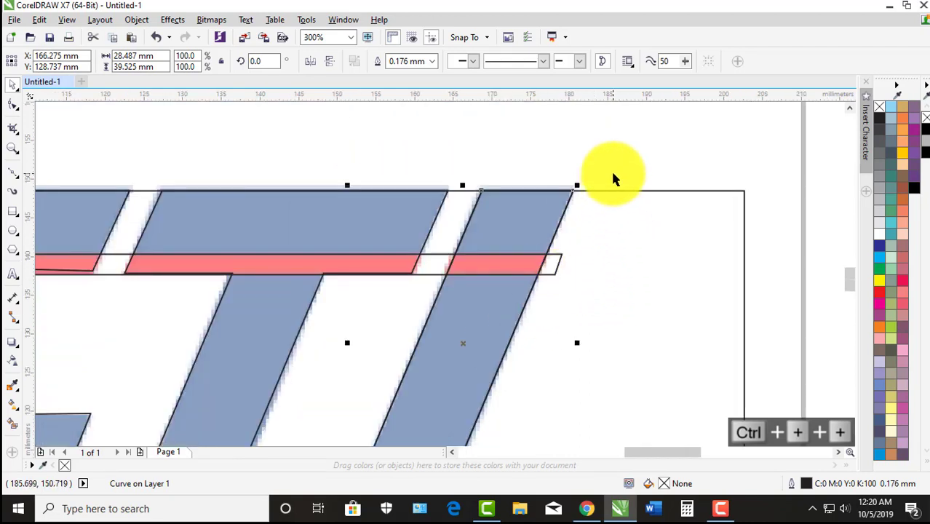
{"action": "key", "text": "ctrl+z"}
{"action": "left_click", "coordinate": [631, 160]}
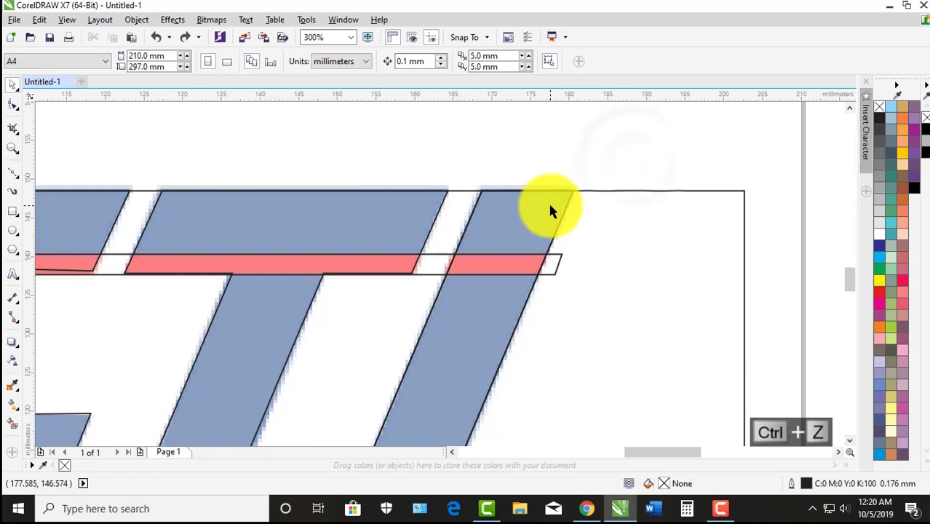
Copy the I's outline, paste it, and place one of the two outlines beside the I within the guide rectangle.
{"action": "left_click", "coordinate": [549, 202]}
{"action": "left_click", "coordinate": [597, 188]}
{"action": "mouse_move", "coordinate": [554, 212]}
{"action": "left_mouse_down"}
{"action": "mouse_move", "coordinate": [572, 210]}
{"action": "mouse_move", "coordinate": [550, 218]}
{"action": "left_mouse_up"}
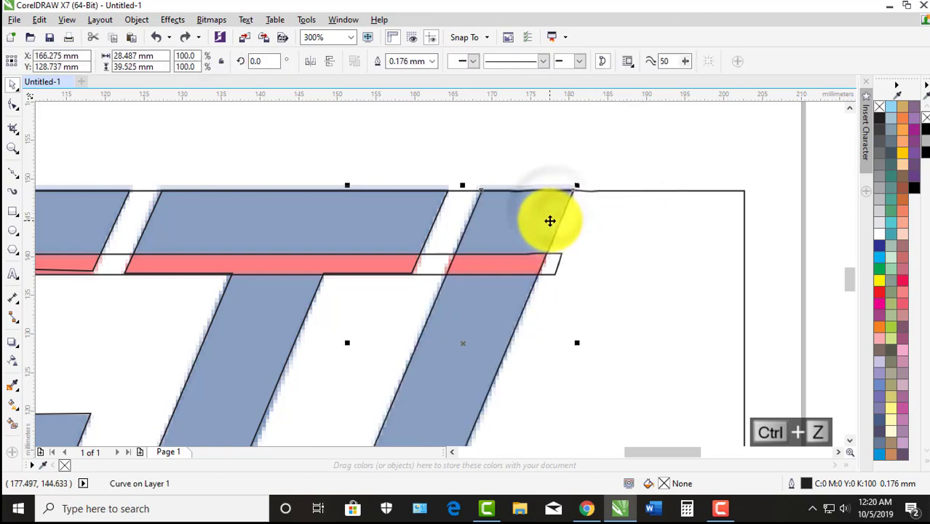
{"action": "scroll", "coordinate": [546, 215], "scroll_direction": "up", "scroll_amount": 1}
{"action": "right_click", "coordinate": [547, 217]}
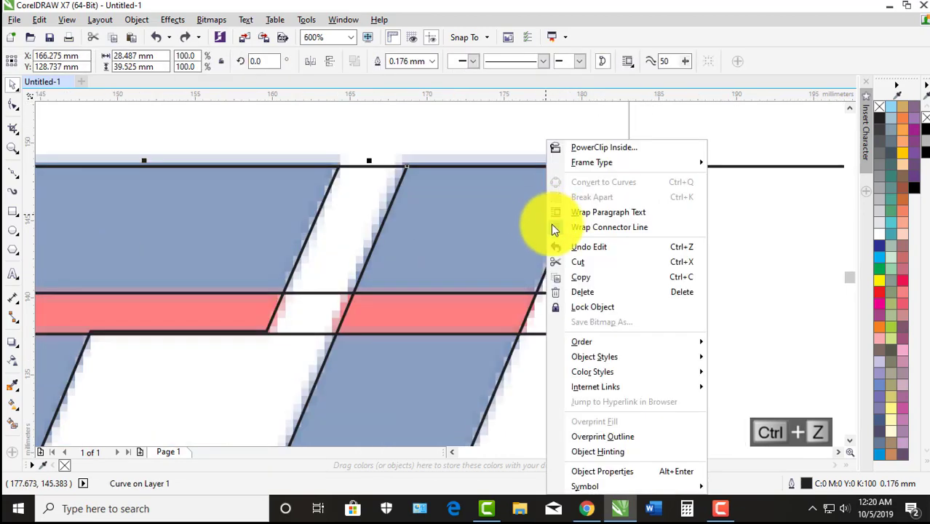
{"action": "left_click", "coordinate": [591, 280]}
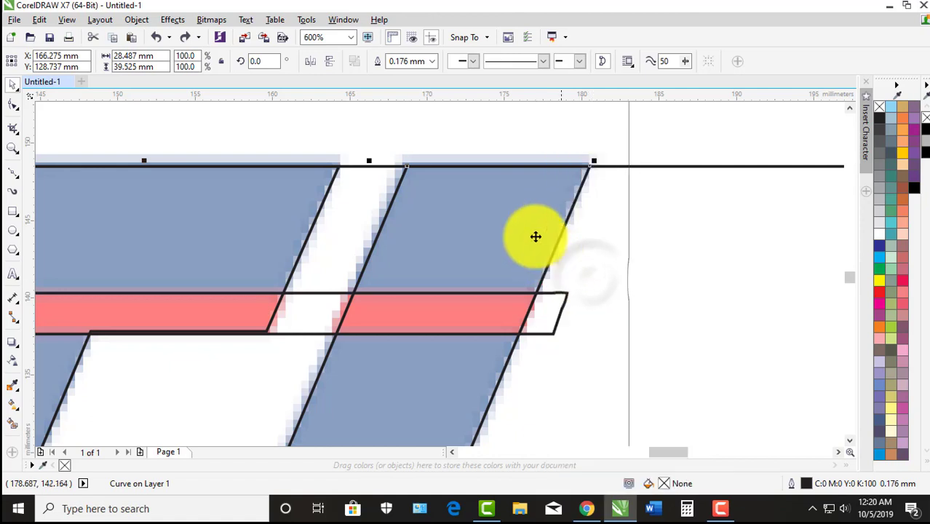
{"action": "scroll", "coordinate": [535, 232], "scroll_direction": "down", "scroll_amount": 1}
{"action": "scroll", "coordinate": [534, 225], "scroll_direction": "down", "scroll_amount": 2}
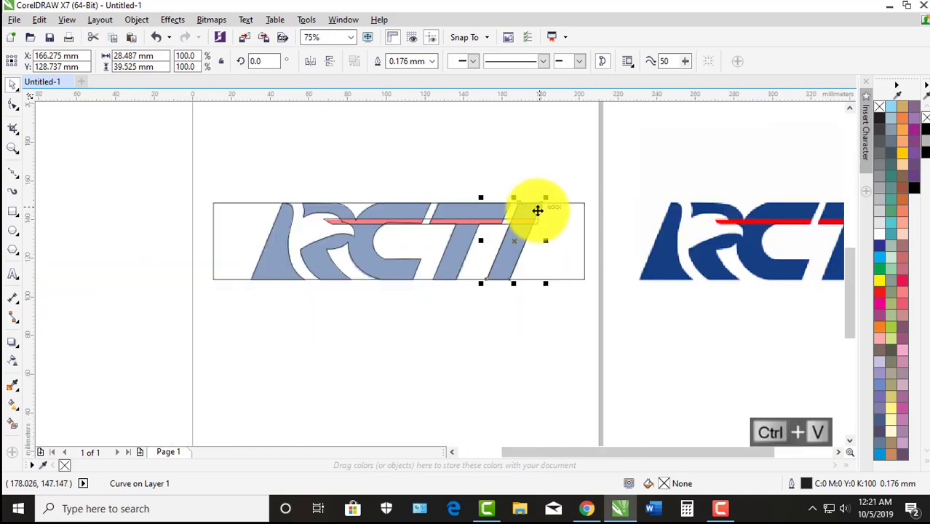
{"action": "scroll", "coordinate": [538, 209], "scroll_direction": "up", "scroll_amount": 1}
{"action": "scroll", "coordinate": [545, 212], "scroll_direction": "up", "scroll_amount": 1}
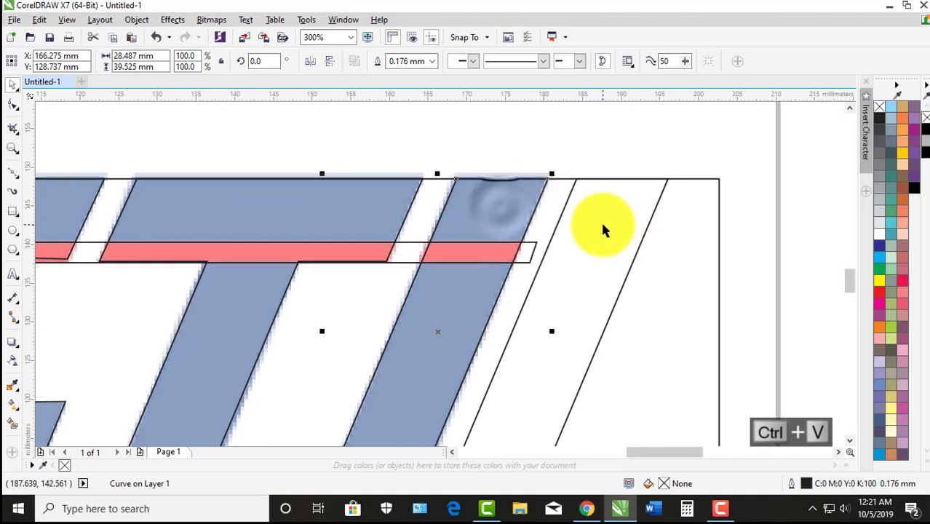
Undo the sideways move of the I's pasted outline, returning it over the letter.
{"action": "left_click", "coordinate": [602, 223]}
{"action": "key", "text": "ctrl+z"}
{"action": "left_click", "coordinate": [557, 146]}
{"action": "scroll", "coordinate": [502, 243], "scroll_direction": "up", "scroll_amount": 1}
{"action": "left_click", "coordinate": [517, 210]}
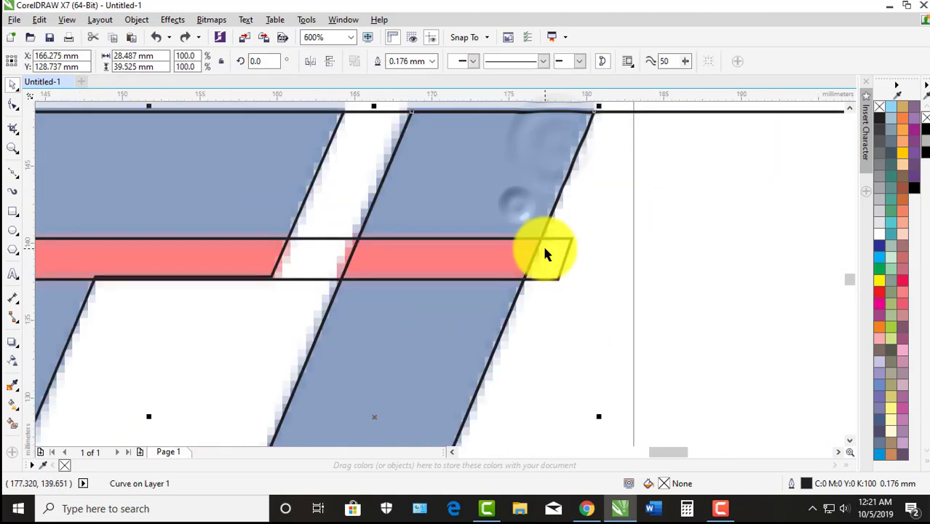
Change the stacking order of the I's pasted outline with the In Front Of command.
{"action": "right_click", "coordinate": [519, 215]}
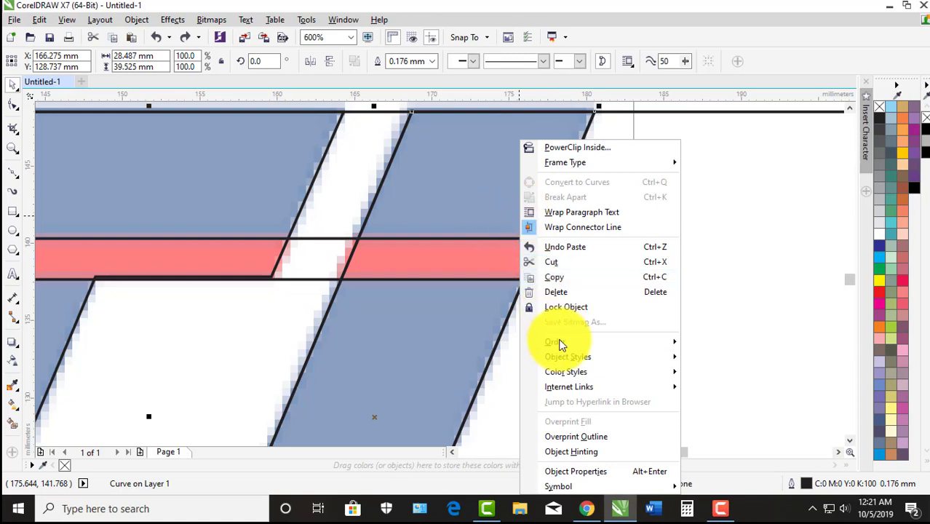
{"action": "mouse_move", "coordinate": [559, 341]}
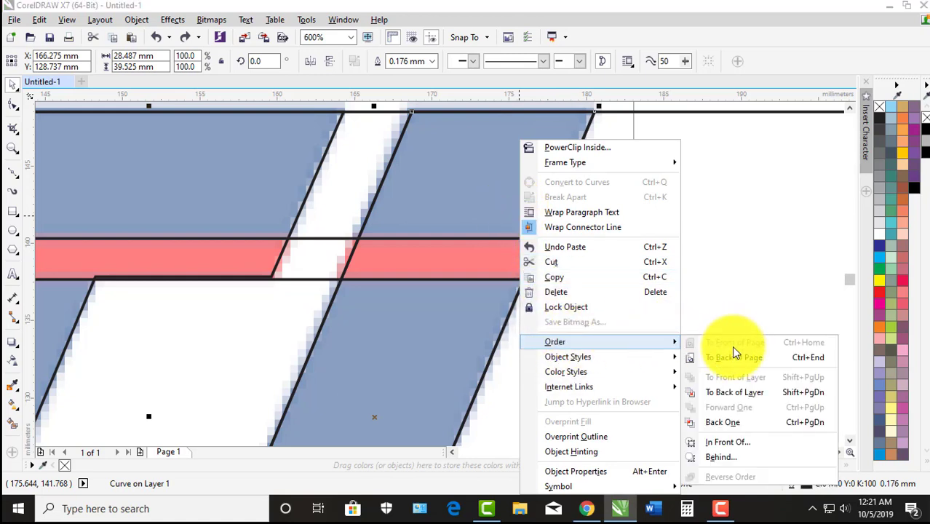
{"action": "left_click", "coordinate": [734, 441]}
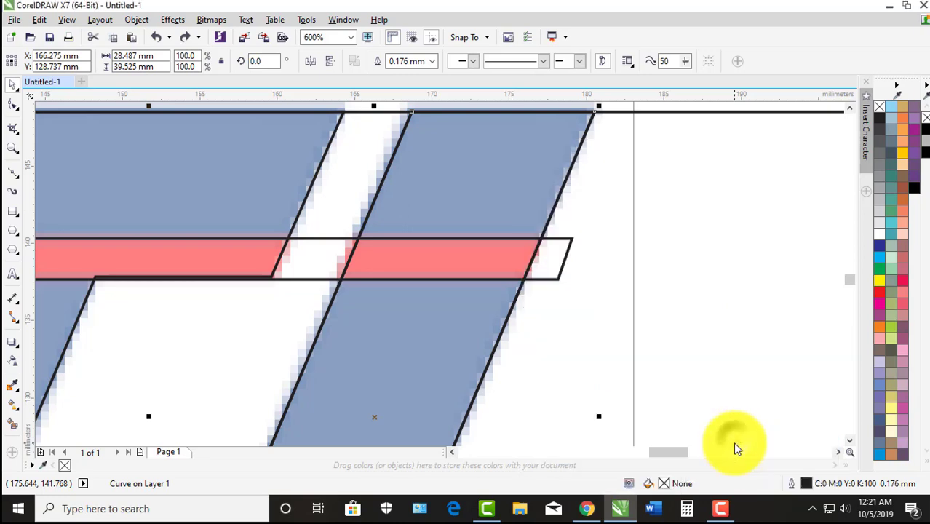
{"action": "scroll", "coordinate": [544, 305], "scroll_direction": "down", "scroll_amount": 2}
{"action": "left_click", "coordinate": [551, 307]}
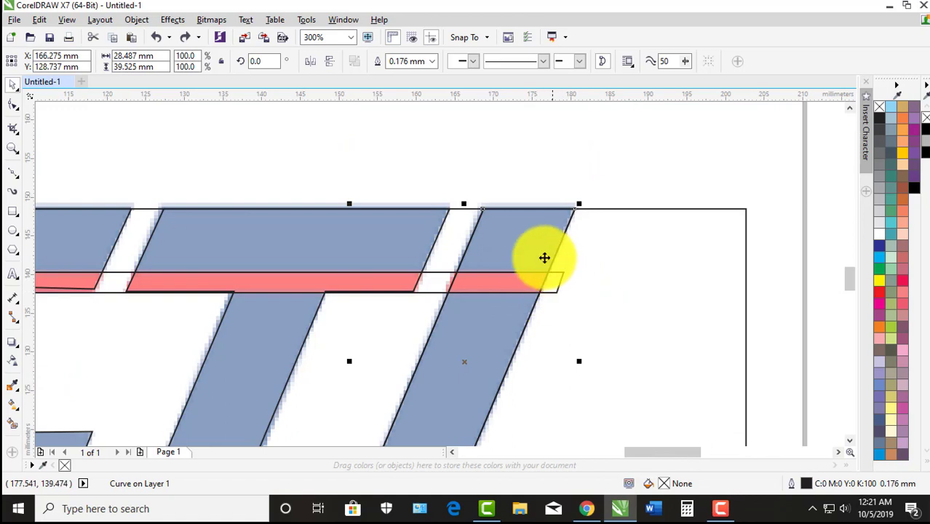
{"action": "scroll", "coordinate": [544, 278], "scroll_direction": "up", "scroll_amount": 2}
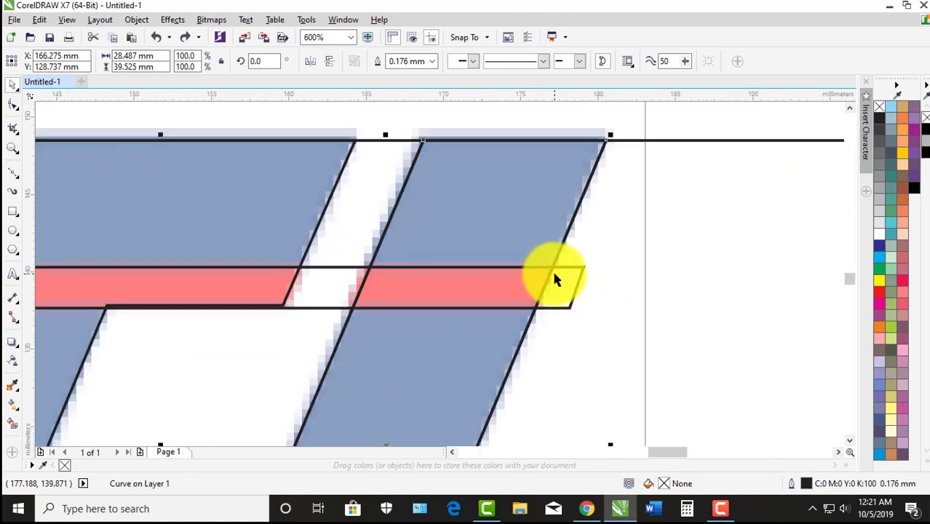
{"action": "left_click", "coordinate": [553, 273]}
{"action": "left_click", "coordinate": [556, 283], "text": "shift"}
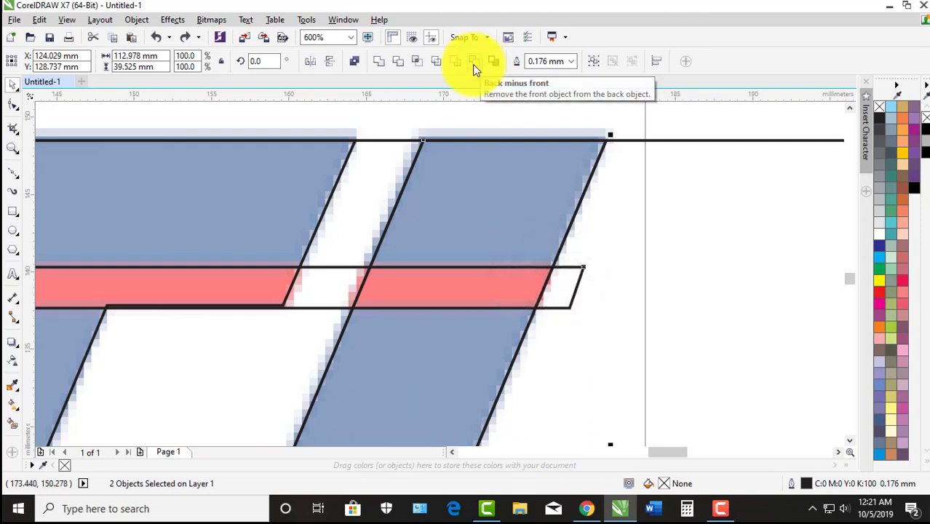
{"action": "left_click", "coordinate": [596, 216]}
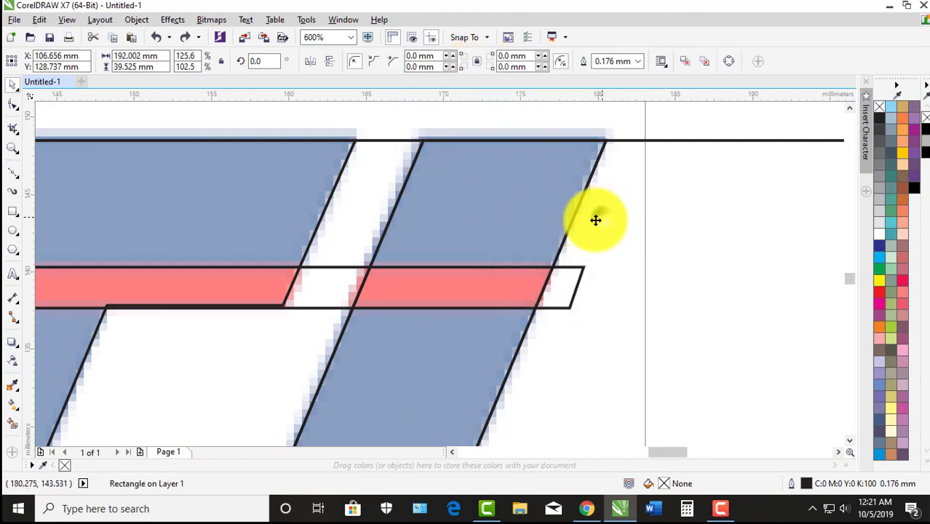
{"action": "scroll", "coordinate": [623, 262], "scroll_direction": "down", "scroll_amount": 2}
{"action": "left_click", "coordinate": [721, 140]}
Intersect the I's outline with the stripe, then check the piece by moving the stripe aside and undoing that move.
{"action": "scroll", "coordinate": [553, 208], "scroll_direction": "up", "scroll_amount": 2}
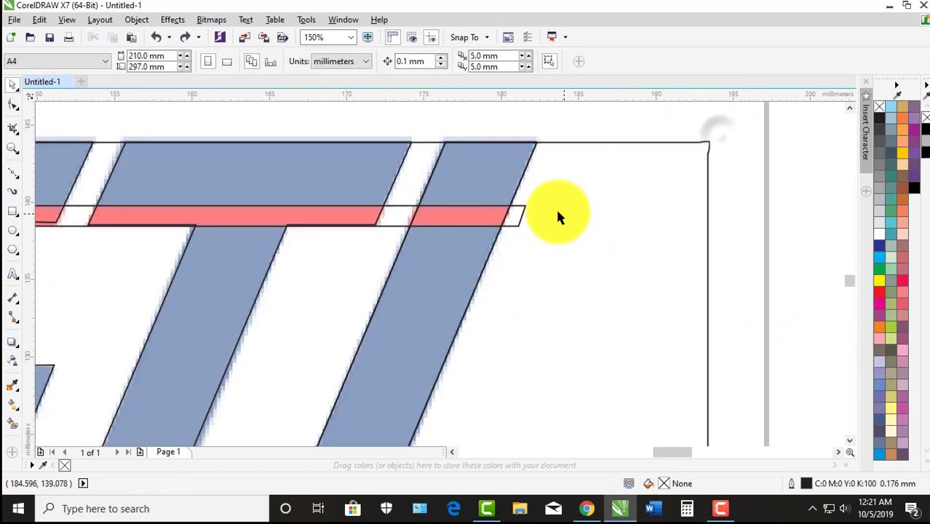
{"action": "left_click", "coordinate": [430, 166]}
{"action": "left_click", "coordinate": [461, 214], "text": "shift"}
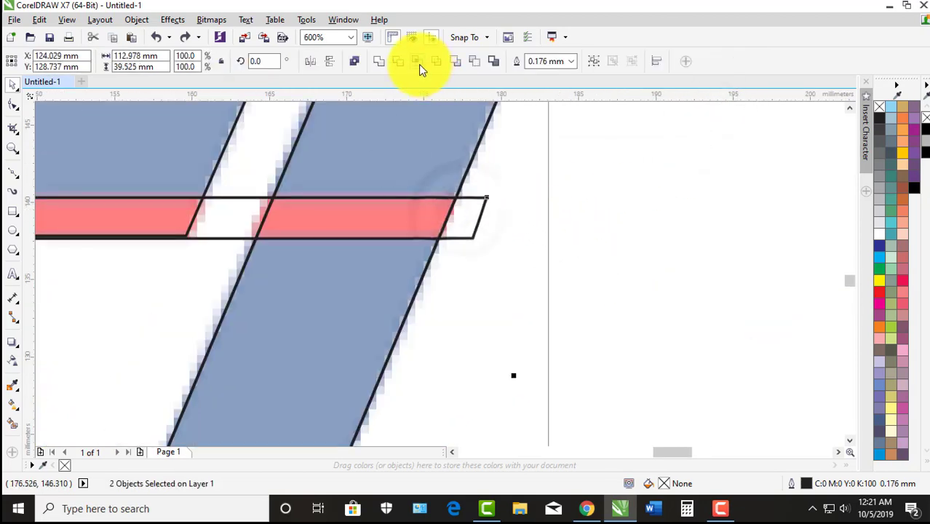
{"action": "left_click", "coordinate": [418, 63]}
{"action": "left_click", "coordinate": [623, 237]}
{"action": "left_click_drag", "start_coordinate": [468, 218], "coordinate": [566, 247]}
{"action": "scroll", "coordinate": [623, 239], "scroll_direction": "down", "scroll_amount": 2}
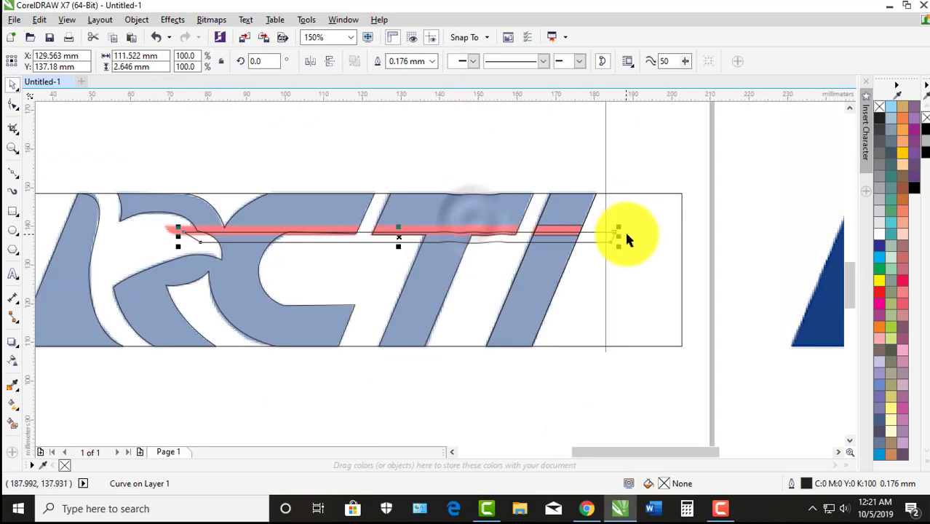
{"action": "key", "text": "ctrl+z"}
Examine where the stripe crosses the gaps between the C, T and I.
{"action": "left_click", "coordinate": [510, 148]}
{"action": "scroll", "coordinate": [555, 248], "scroll_direction": "up", "scroll_amount": 1}
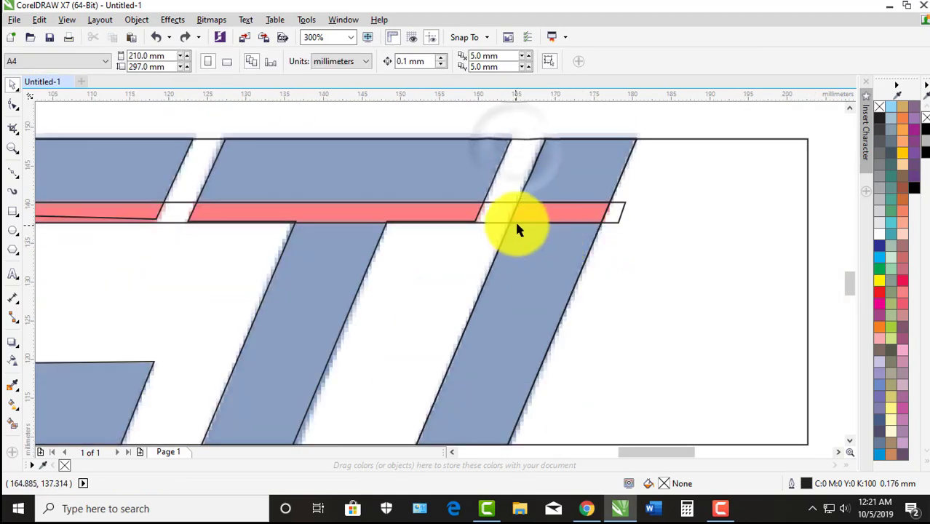
{"action": "scroll", "coordinate": [590, 218], "scroll_direction": "down", "scroll_amount": 1}
{"action": "scroll", "coordinate": [484, 206], "scroll_direction": "up", "scroll_amount": 1}
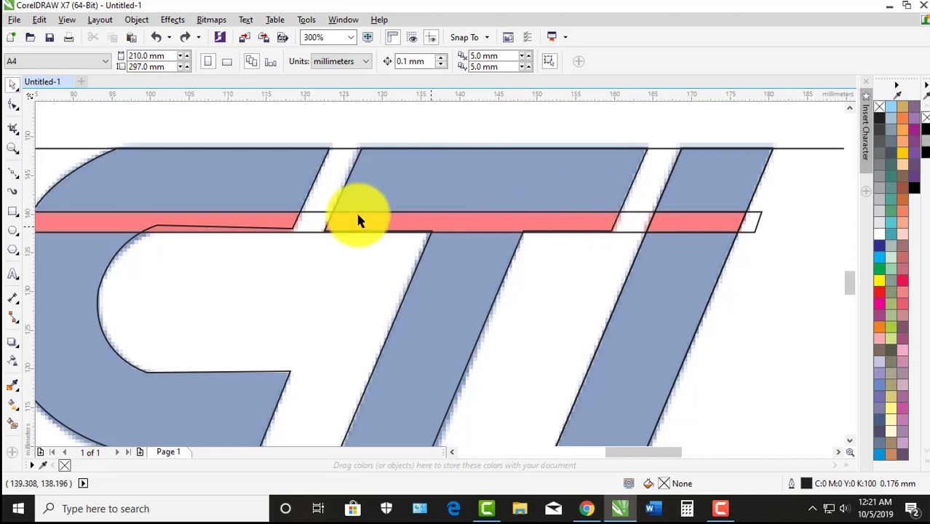
{"action": "scroll", "coordinate": [460, 226], "scroll_direction": "up", "scroll_amount": 1}
{"action": "scroll", "coordinate": [438, 225], "scroll_direction": "down", "scroll_amount": 2}
{"action": "scroll", "coordinate": [517, 222], "scroll_direction": "up", "scroll_amount": 2}
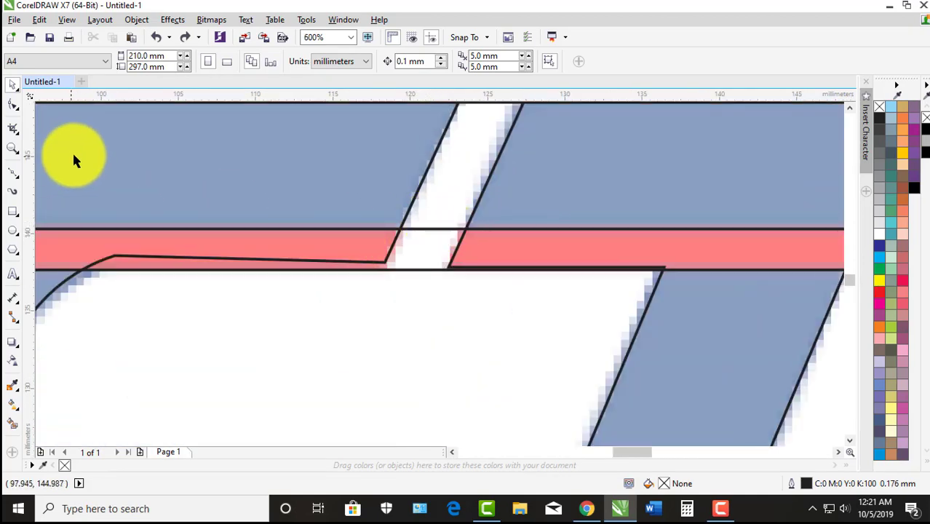
{"action": "scroll", "coordinate": [364, 218], "scroll_direction": "down", "scroll_amount": 2}
{"action": "scroll", "coordinate": [528, 225], "scroll_direction": "up", "scroll_amount": 1}
Duplicate the I's outline about 3 mm to its left and apply Back minus front to leave a narrow slanted strip.
{"action": "left_click", "coordinate": [546, 208]}
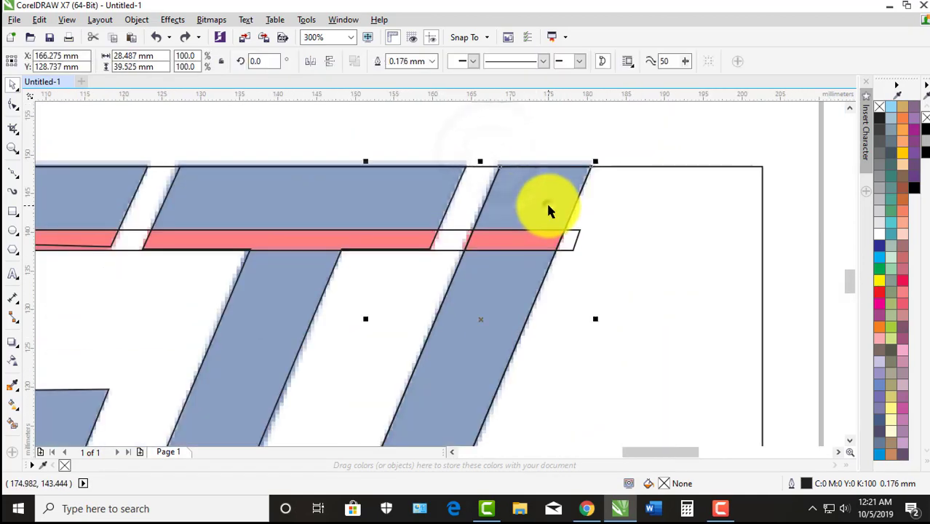
{"action": "scroll", "coordinate": [551, 210], "scroll_direction": "up", "scroll_amount": 1}
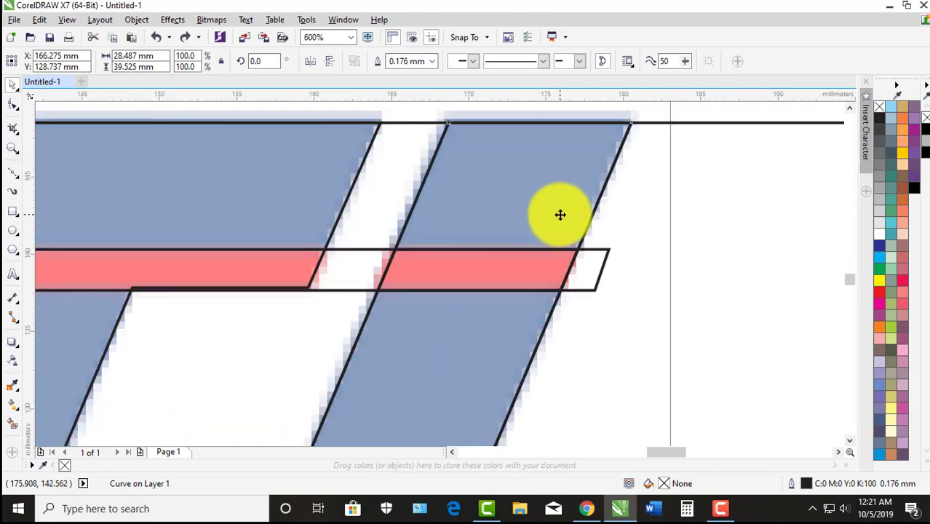
{"action": "left_click_drag", "start_coordinate": [560, 214], "coordinate": [515, 211]}
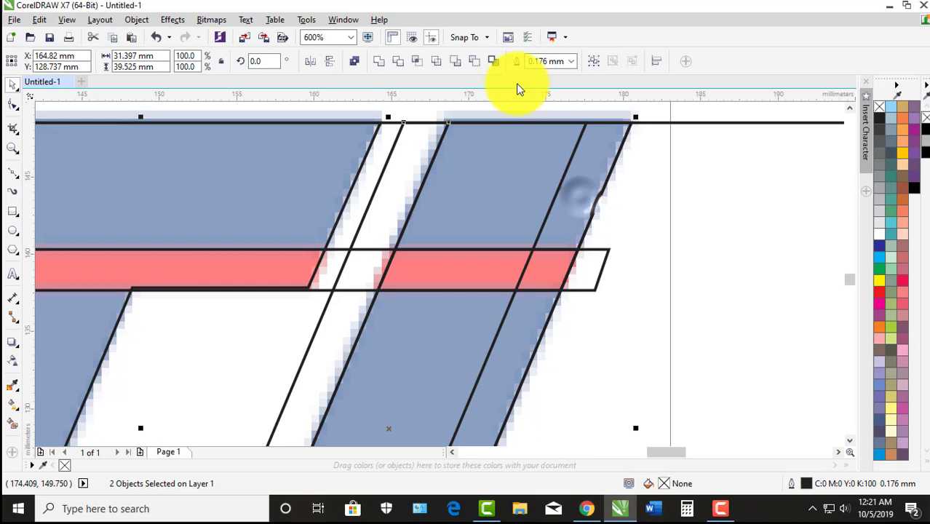
{"action": "left_click", "coordinate": [473, 64]}
{"action": "scroll", "coordinate": [571, 211], "scroll_direction": "down", "scroll_amount": 2}
{"action": "left_click", "coordinate": [643, 153]}
Copy the narrow slanted strip into the gap between the C and T, aligned with the T's left edge.
{"action": "scroll", "coordinate": [544, 220], "scroll_direction": "up", "scroll_amount": 1}
{"action": "left_click", "coordinate": [584, 216]}
{"action": "left_click_drag", "start_coordinate": [584, 230], "coordinate": [182, 254]}
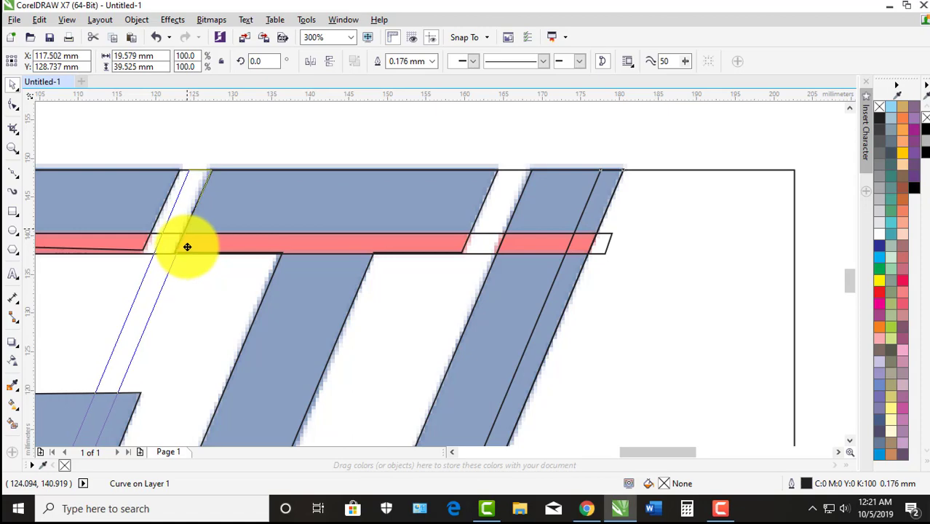
{"action": "scroll", "coordinate": [158, 228], "scroll_direction": "up", "scroll_amount": 2}
{"action": "left_click", "coordinate": [309, 270], "text": "shift"}
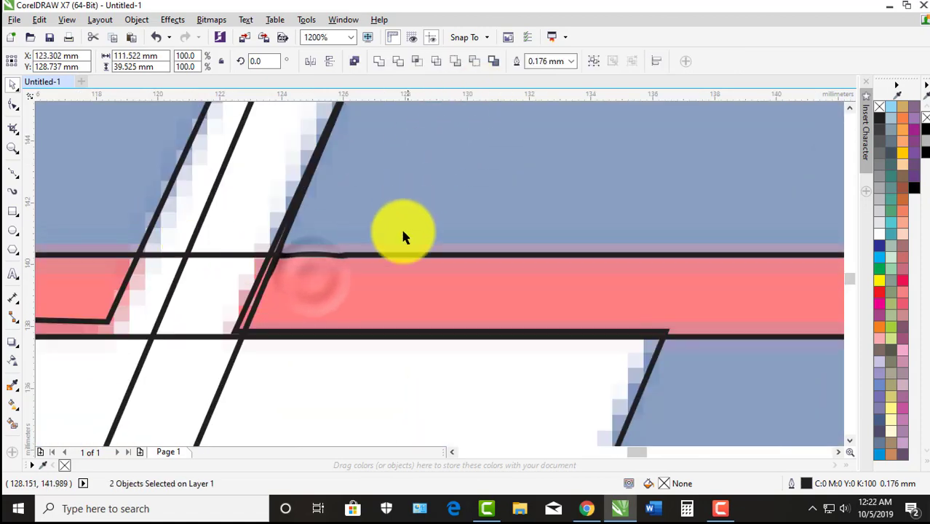
{"action": "scroll", "coordinate": [400, 228], "scroll_direction": "down", "scroll_amount": 2}
{"action": "left_click", "coordinate": [421, 159]}
Trim the T's left edge with the copied strip using Back minus front.
{"action": "scroll", "coordinate": [384, 214], "scroll_direction": "up", "scroll_amount": 1}
{"action": "left_click", "coordinate": [374, 216]}
{"action": "scroll", "coordinate": [375, 218], "scroll_direction": "down", "scroll_amount": 2}
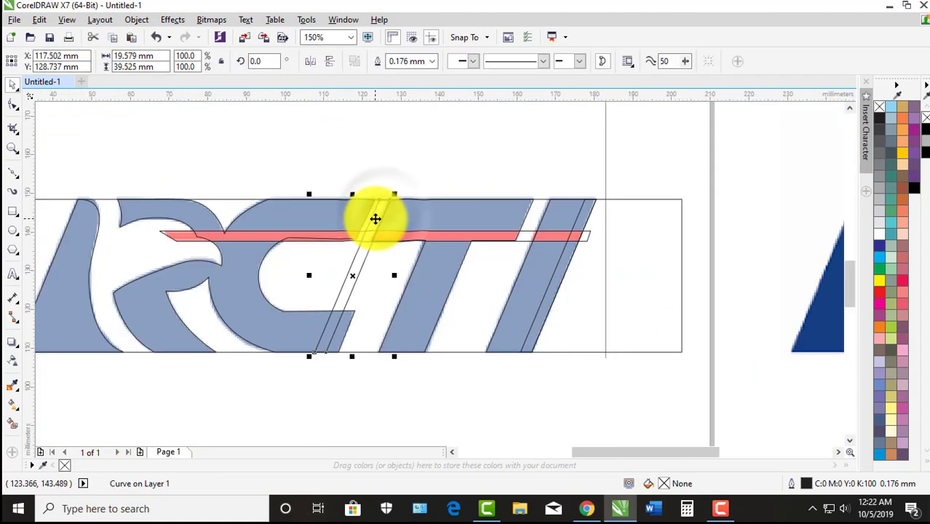
{"action": "scroll", "coordinate": [375, 214], "scroll_direction": "up", "scroll_amount": 2}
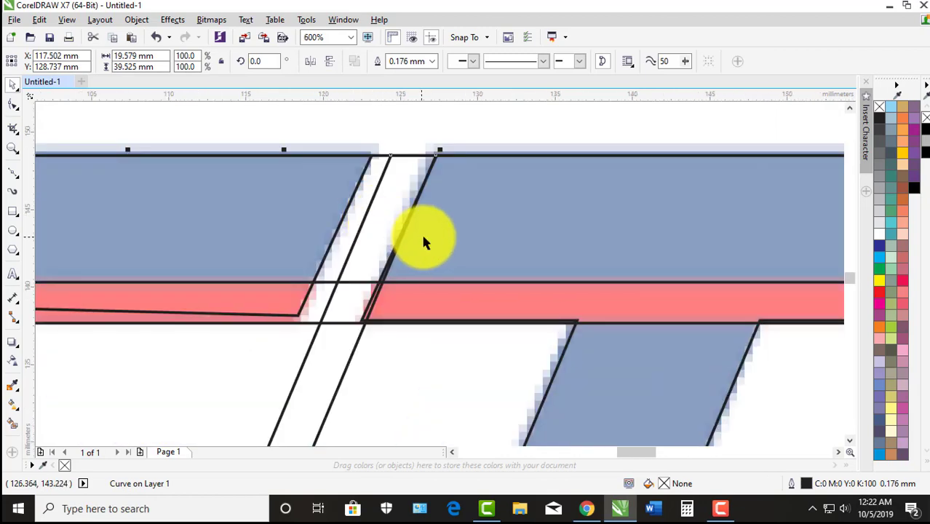
{"action": "left_click", "coordinate": [459, 224], "text": "shift"}
{"action": "scroll", "coordinate": [458, 160], "scroll_direction": "down", "scroll_amount": 2}
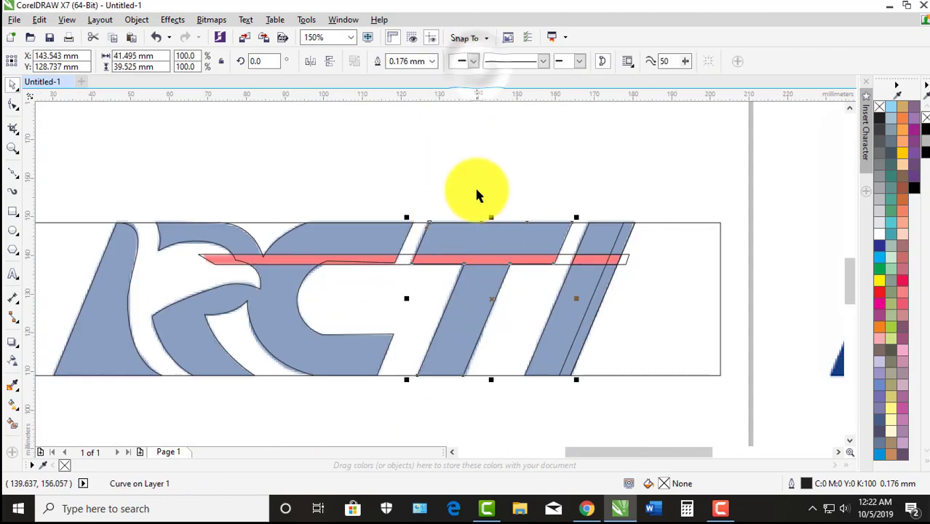
{"action": "left_click", "coordinate": [474, 190]}
Review the whole traced logo beside the original coloured logo.
{"action": "scroll", "coordinate": [427, 256], "scroll_direction": "up", "scroll_amount": 1}
{"action": "scroll", "coordinate": [473, 248], "scroll_direction": "down", "scroll_amount": 1}
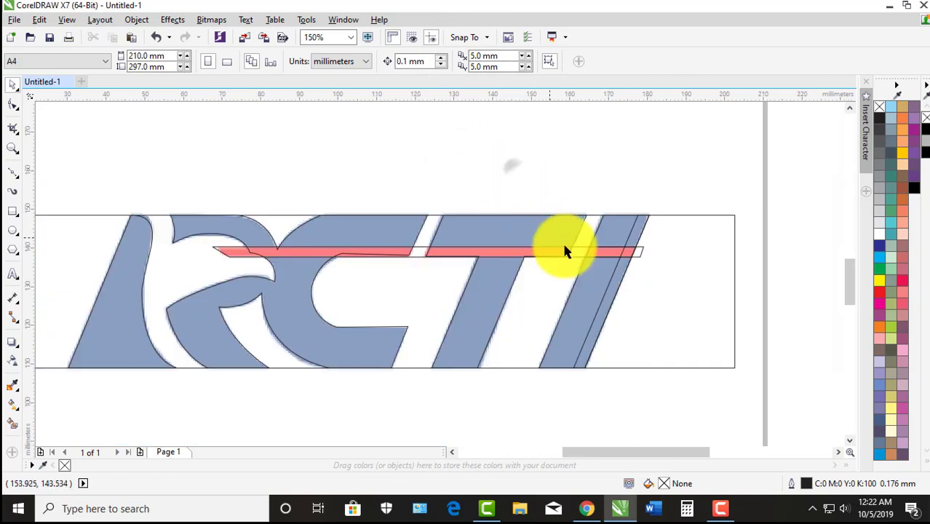
{"action": "scroll", "coordinate": [539, 229], "scroll_direction": "down", "scroll_amount": 1}
{"action": "scroll", "coordinate": [287, 200], "scroll_direction": "down", "scroll_amount": 1}
{"action": "left_click", "coordinate": [287, 200]}
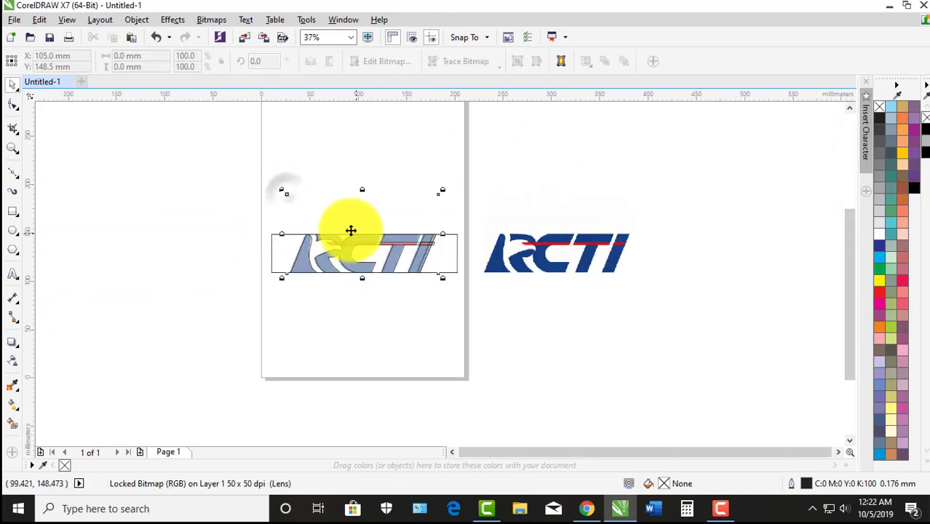
{"action": "scroll", "coordinate": [350, 230], "scroll_direction": "up", "scroll_amount": 1}
{"action": "left_click", "coordinate": [218, 237]}
{"action": "scroll", "coordinate": [336, 251], "scroll_direction": "up", "scroll_amount": 1}
{"action": "scroll", "coordinate": [470, 245], "scroll_direction": "down", "scroll_amount": 1}
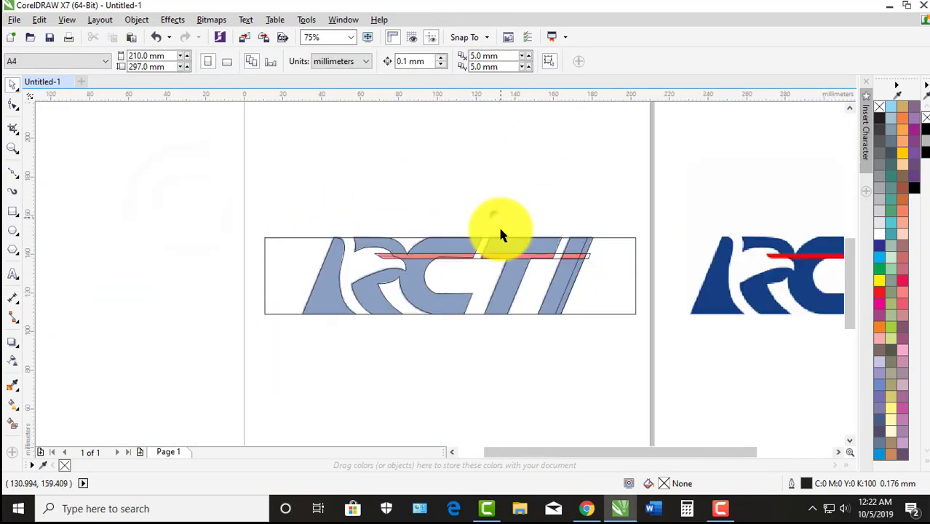
Place another copy of the narrow strip across the stripe in the gap between the C and T, near the T's edge.
{"action": "scroll", "coordinate": [498, 227], "scroll_direction": "up", "scroll_amount": 2}
{"action": "left_click", "coordinate": [762, 215]}
{"action": "left_click_drag", "start_coordinate": [763, 215], "coordinate": [338, 218]}
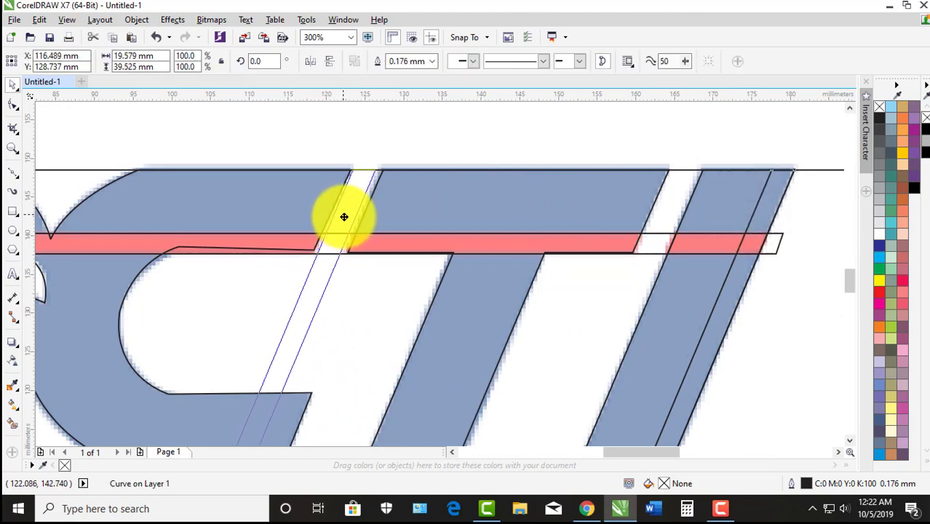
{"action": "scroll", "coordinate": [350, 232], "scroll_direction": "up", "scroll_amount": 2}
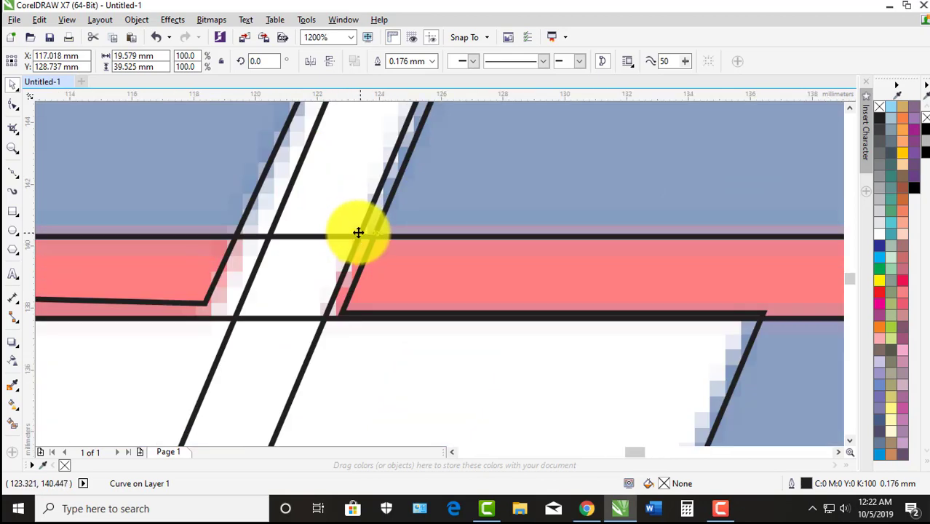
Cut the stripe just before the T by subtracting the placed strip with Back minus front.
{"action": "left_click_drag", "start_coordinate": [360, 232], "coordinate": [426, 272]}
{"action": "scroll", "coordinate": [509, 139], "scroll_direction": "down", "scroll_amount": 2}
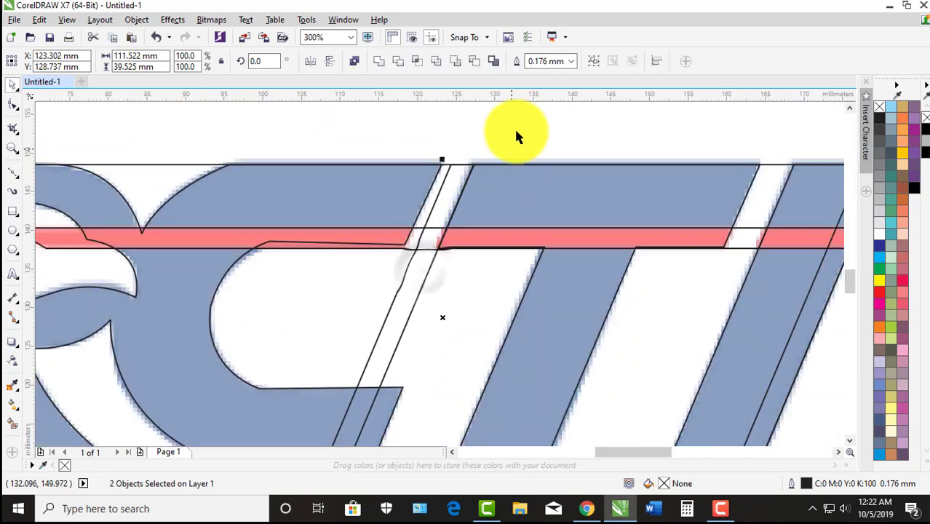
{"action": "left_click", "coordinate": [475, 64]}
{"action": "scroll", "coordinate": [475, 137], "scroll_direction": "down", "scroll_amount": 1}
{"action": "left_click", "coordinate": [475, 139]}
{"action": "scroll", "coordinate": [533, 197], "scroll_direction": "up", "scroll_amount": 1}
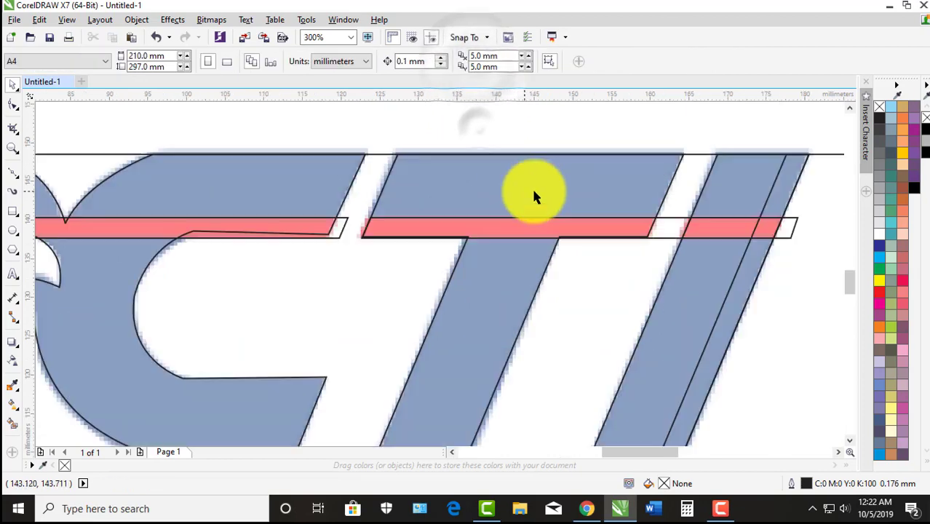
Copy the strip against the C's slanted right edge and subtract it to remove the stripe's end past the C.
{"action": "left_click_drag", "start_coordinate": [755, 267], "coordinate": [334, 230]}
{"action": "scroll", "coordinate": [318, 231], "scroll_direction": "up", "scroll_amount": 1}
{"action": "left_click", "coordinate": [369, 229], "text": "shift"}
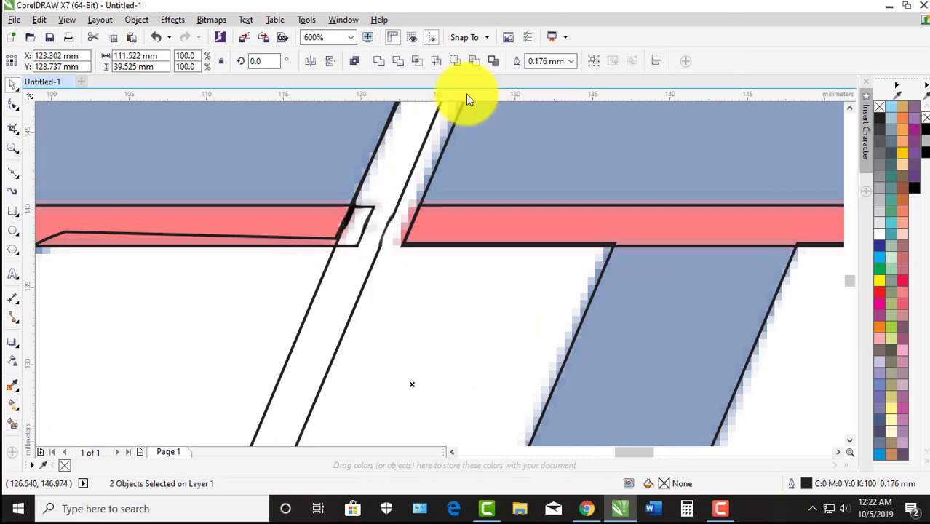
{"action": "left_click", "coordinate": [474, 64]}
{"action": "scroll", "coordinate": [513, 229], "scroll_direction": "down", "scroll_amount": 2}
{"action": "key", "text": "Escape"}
{"action": "scroll", "coordinate": [480, 248], "scroll_direction": "up", "scroll_amount": 1}
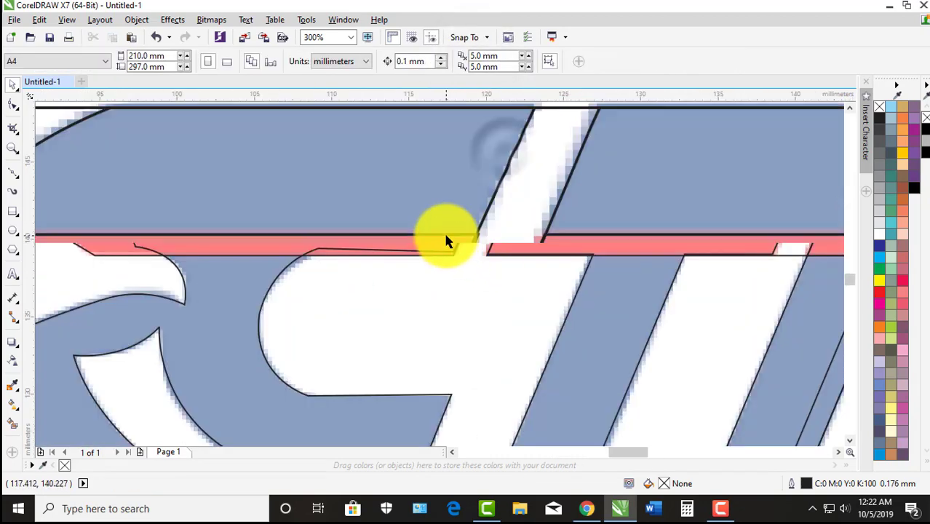
{"action": "scroll", "coordinate": [567, 263], "scroll_direction": "down", "scroll_amount": 1}
{"action": "left_click_drag", "start_coordinate": [696, 264], "coordinate": [422, 251]}
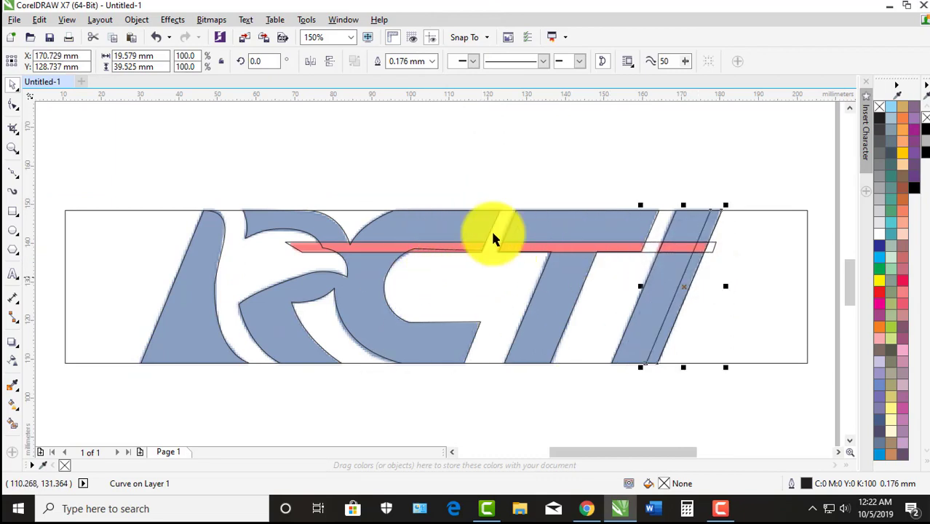
{"action": "key", "text": "ctrl+z"}
{"action": "left_click", "coordinate": [423, 217]}
{"action": "scroll", "coordinate": [432, 212], "scroll_direction": "down", "scroll_amount": 1}
{"action": "left_click_drag", "start_coordinate": [279, 175], "coordinate": [510, 231]}
{"action": "scroll", "coordinate": [584, 234], "scroll_direction": "up", "scroll_amount": 1}
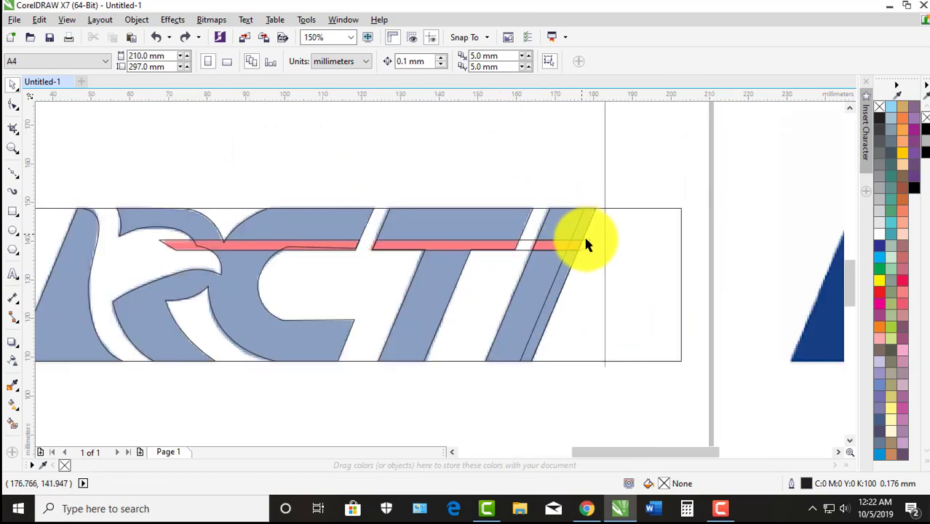
{"action": "left_click", "coordinate": [619, 256]}
{"action": "key", "text": "ctrl+z"}
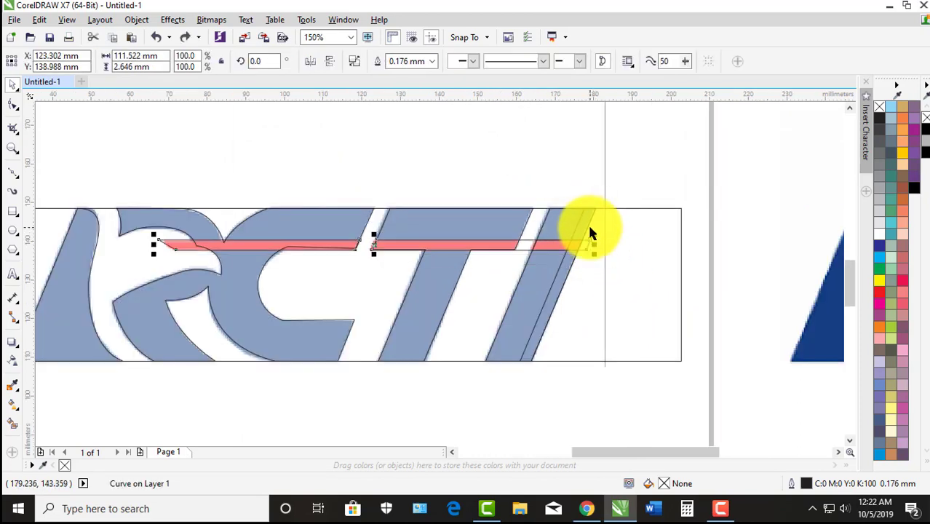
Place the narrow slanted strip against the I's slanted right edge, over the end of the red stripe.
{"action": "scroll", "coordinate": [588, 233], "scroll_direction": "up", "scroll_amount": 2}
{"action": "left_click_drag", "start_coordinate": [555, 259], "coordinate": [600, 264]}
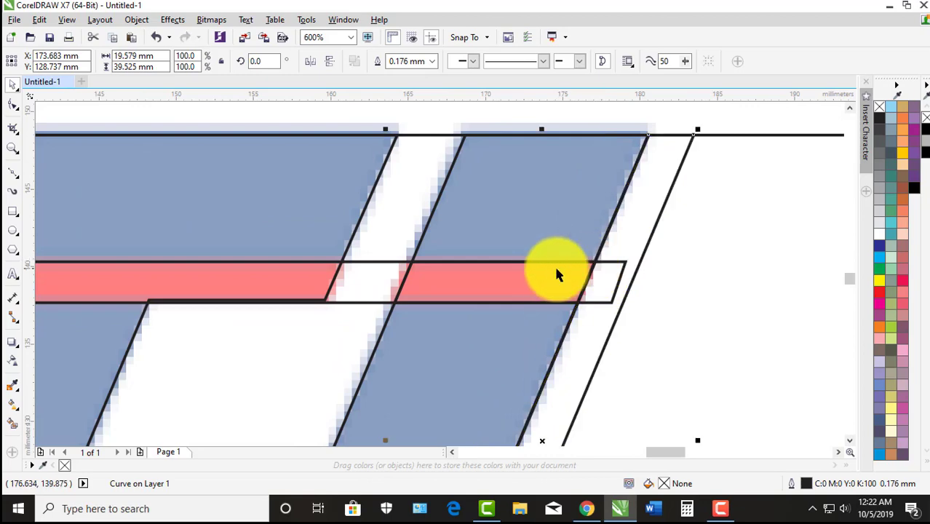
Try to trim the stripe's end with the strip placed beside the I, and undo that cut.
{"action": "left_click", "coordinate": [395, 273], "text": "shift"}
{"action": "left_click", "coordinate": [475, 67]}
{"action": "scroll", "coordinate": [603, 217], "scroll_direction": "down", "scroll_amount": 2}
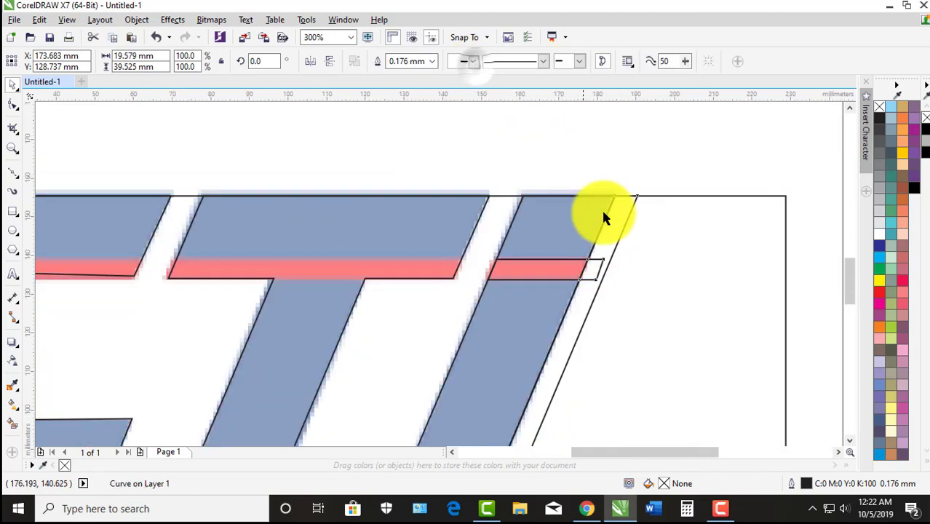
{"action": "scroll", "coordinate": [597, 207], "scroll_direction": "down", "scroll_amount": 1}
{"action": "key", "text": "ctrl+z"}
{"action": "scroll", "coordinate": [583, 241], "scroll_direction": "up", "scroll_amount": 1}
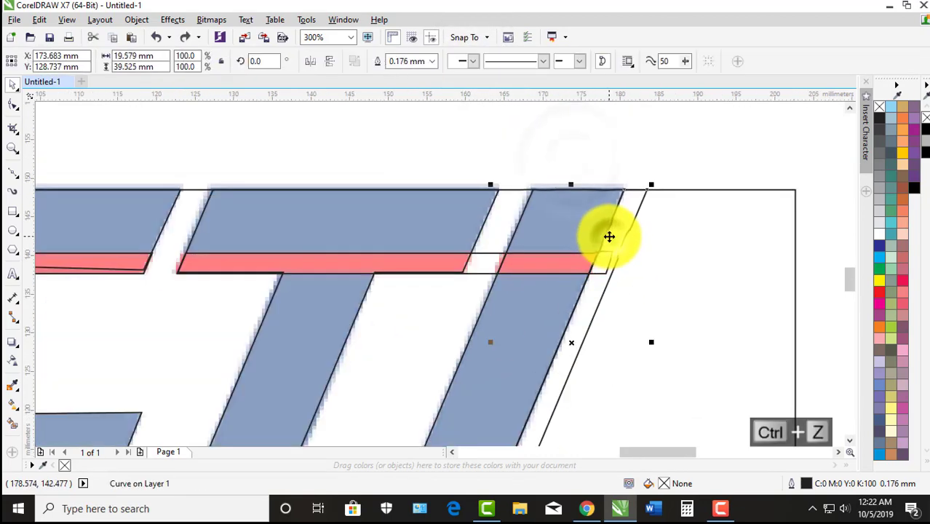
Subtract the placed strip from the stripe to remove the stripe's end past the I's right edge.
{"action": "left_click", "coordinate": [609, 237]}
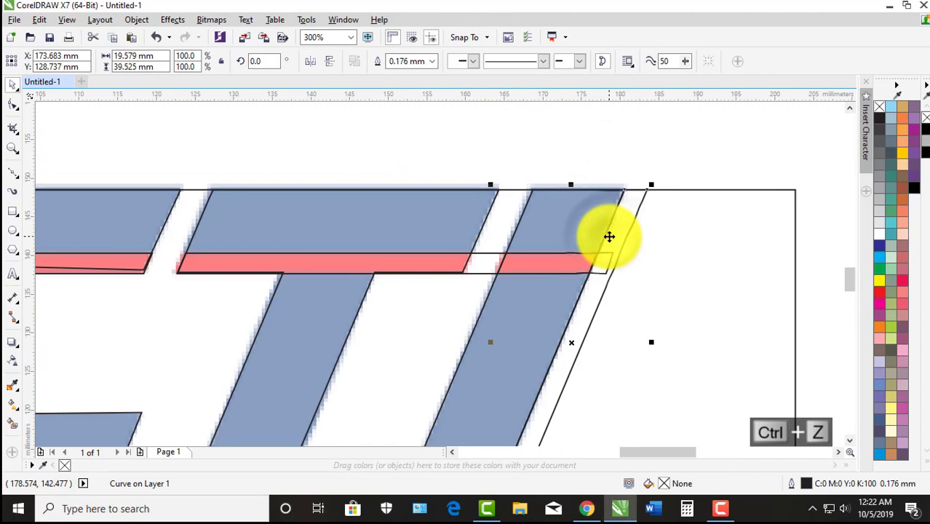
{"action": "left_click", "coordinate": [607, 273], "text": "shift"}
{"action": "left_click", "coordinate": [468, 60]}
{"action": "scroll", "coordinate": [620, 273], "scroll_direction": "down", "scroll_amount": 1}
{"action": "left_click", "coordinate": [621, 271]}
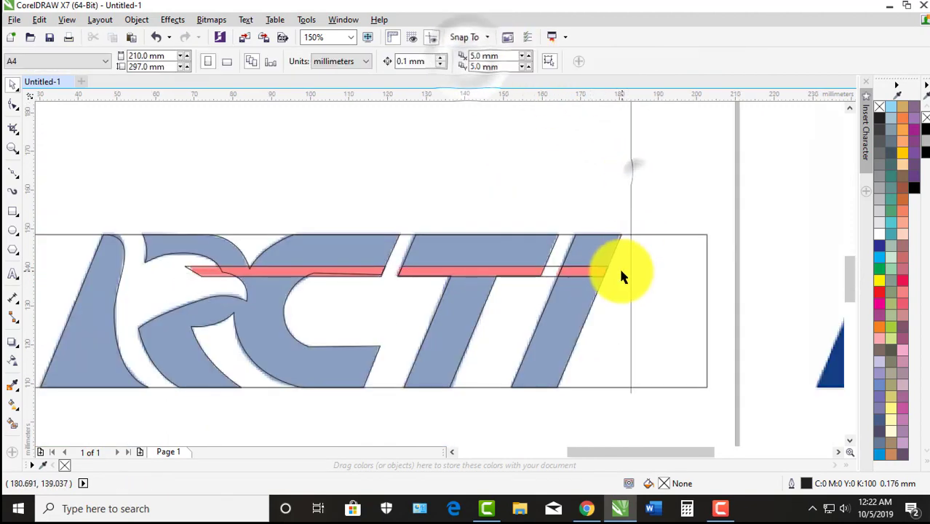
Split the stripe at the gap between the T and I, leaving a separate segment on each letter.
{"action": "scroll", "coordinate": [621, 275], "scroll_direction": "up", "scroll_amount": 1}
{"action": "left_click", "coordinate": [547, 233]}
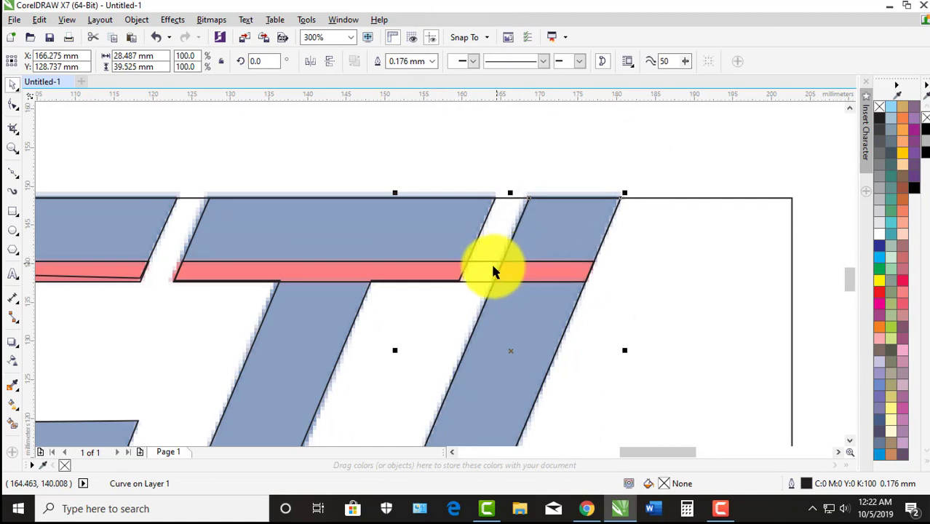
{"action": "left_click", "coordinate": [493, 271], "text": "shift"}
{"action": "left_click", "coordinate": [474, 62]}
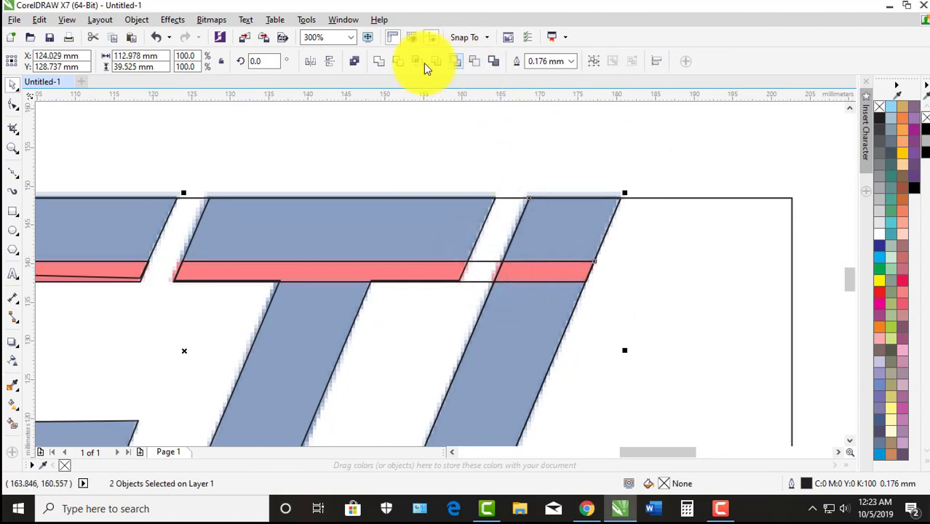
{"action": "left_click", "coordinate": [465, 113]}
{"action": "left_click", "coordinate": [491, 274]}
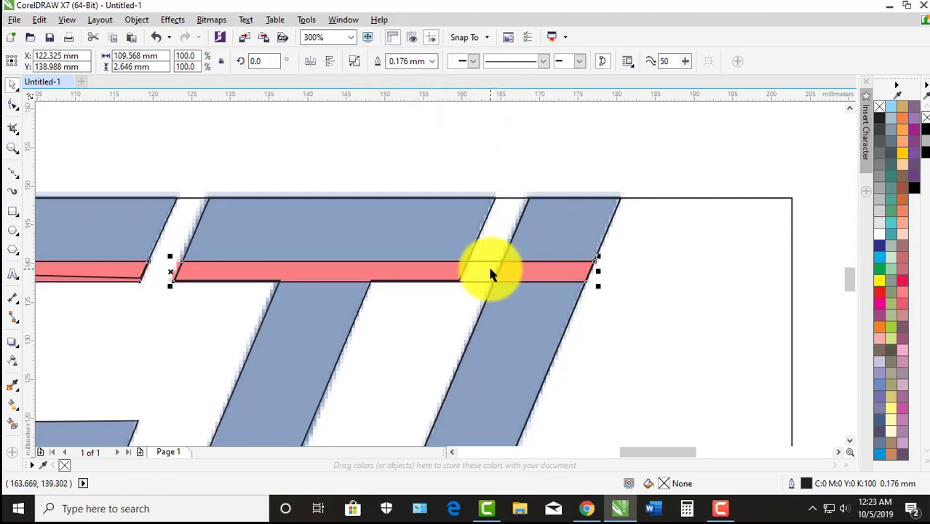
{"action": "left_click", "coordinate": [13, 104]}
{"action": "scroll", "coordinate": [453, 270], "scroll_direction": "up", "scroll_amount": 1}
{"action": "left_click_drag", "start_coordinate": [561, 210], "coordinate": [464, 293]}
{"action": "left_click", "coordinate": [13, 85]}
{"action": "scroll", "coordinate": [533, 169], "scroll_direction": "down", "scroll_amount": 3}
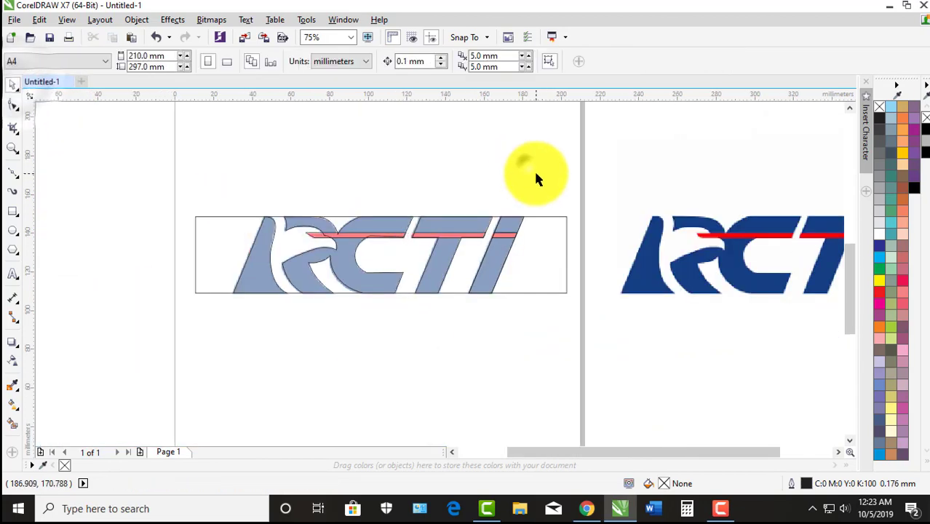
Select all the traced outlines and move them about 62 mm straight down, below the faded bitmap.
{"action": "scroll", "coordinate": [507, 202], "scroll_direction": "down", "scroll_amount": 1}
{"action": "scroll", "coordinate": [295, 166], "scroll_direction": "up", "scroll_amount": 1}
{"action": "left_click_drag", "start_coordinate": [253, 156], "coordinate": [555, 313]}
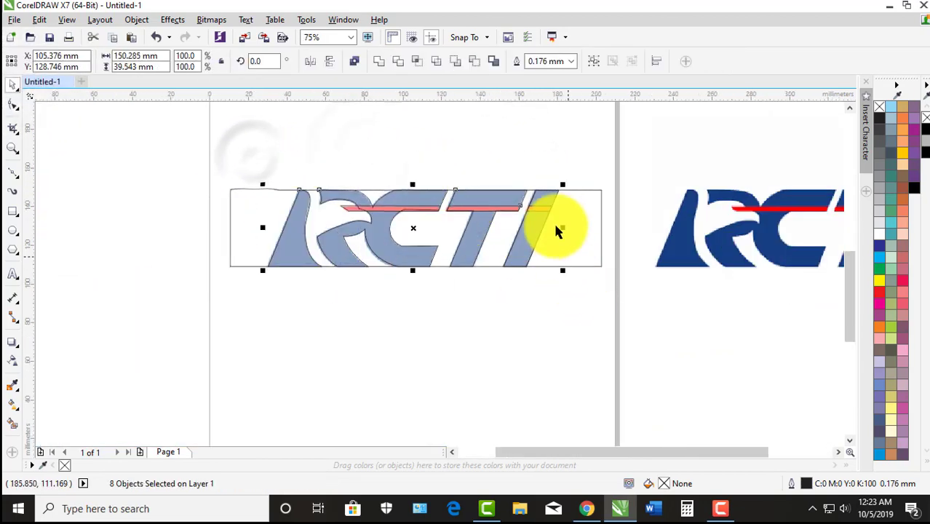
{"action": "left_click_drag", "start_coordinate": [557, 213], "coordinate": [559, 327]}
Delete the guide rectangle that frames the faded bitmap.
{"action": "left_click", "coordinate": [550, 249]}
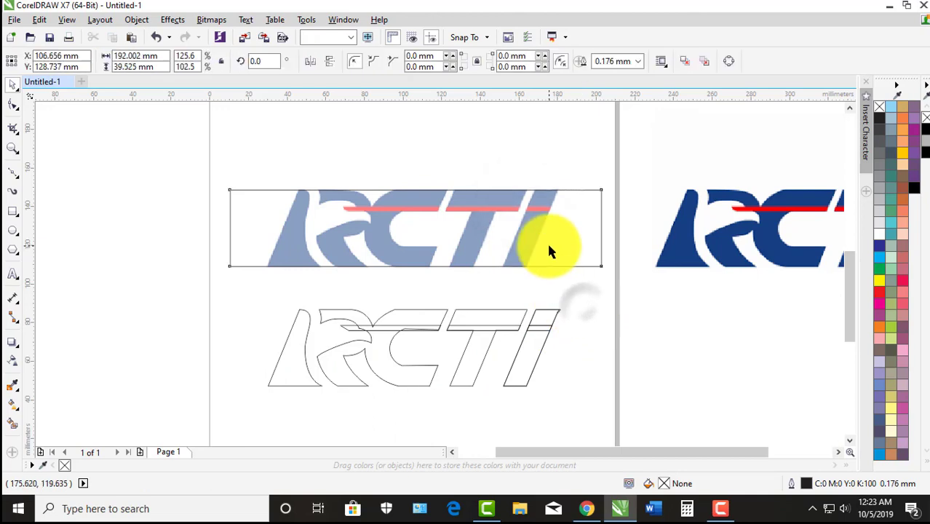
{"action": "right_click", "coordinate": [550, 251]}
{"action": "left_click", "coordinate": [497, 240]}
{"action": "left_click_drag", "start_coordinate": [496, 240], "coordinate": [489, 170]}
{"action": "key", "text": "Delete"}
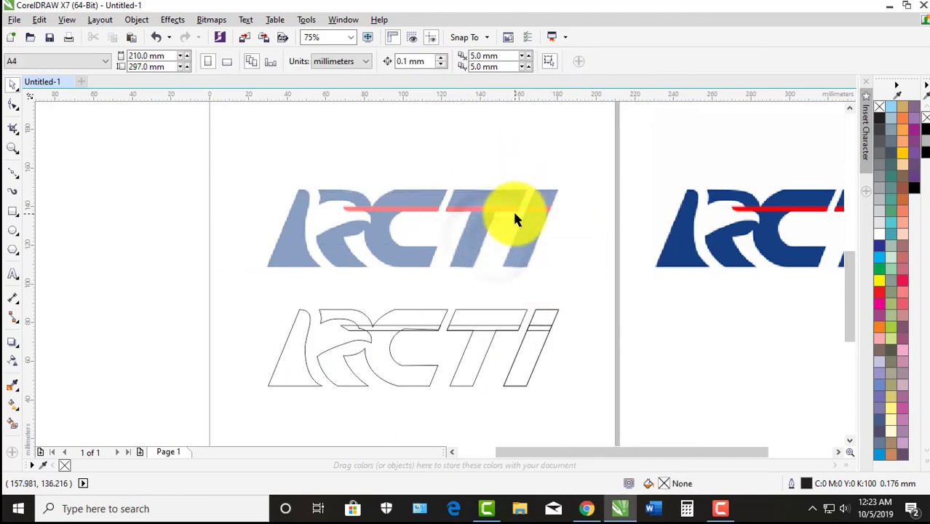
Unlock the faded bitmap and remove its transparency to restore its full colours.
{"action": "right_click", "coordinate": [515, 214]}
{"action": "left_click", "coordinate": [565, 223]}
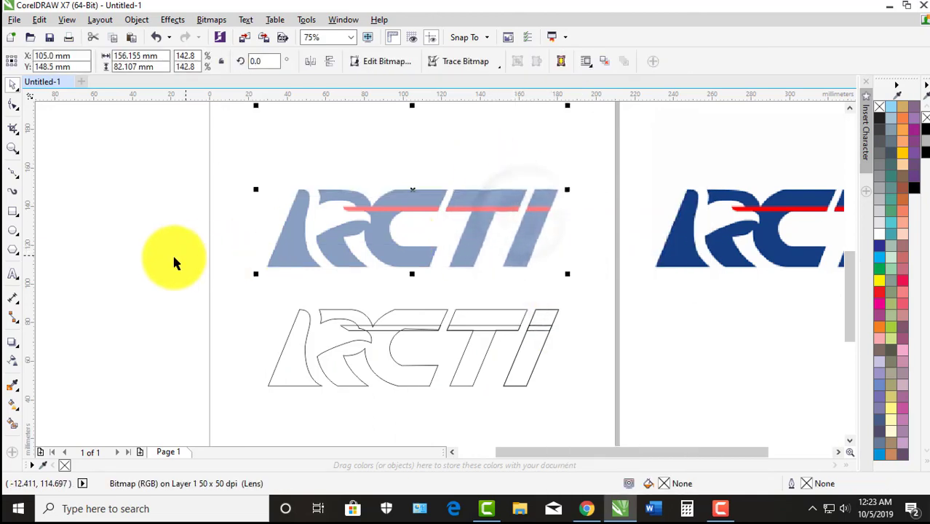
{"action": "left_click", "coordinate": [11, 369]}
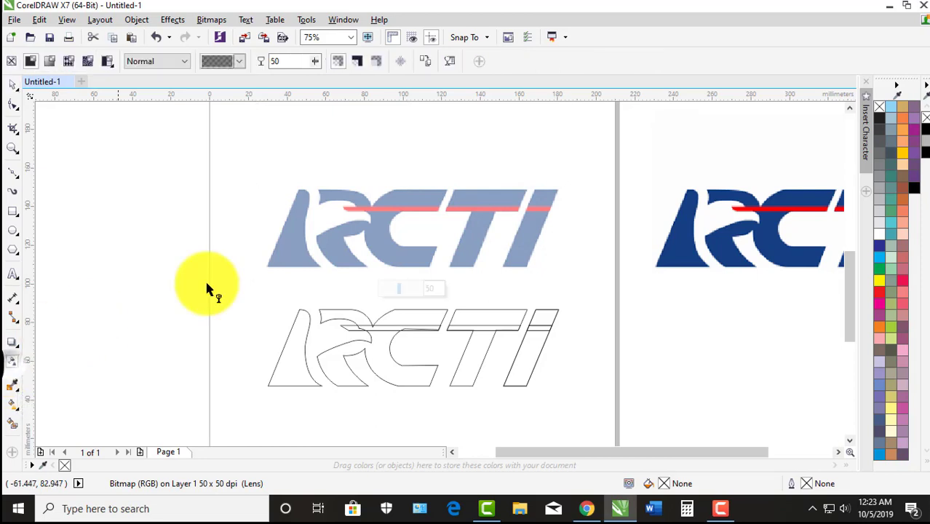
{"action": "left_click", "coordinate": [12, 62]}
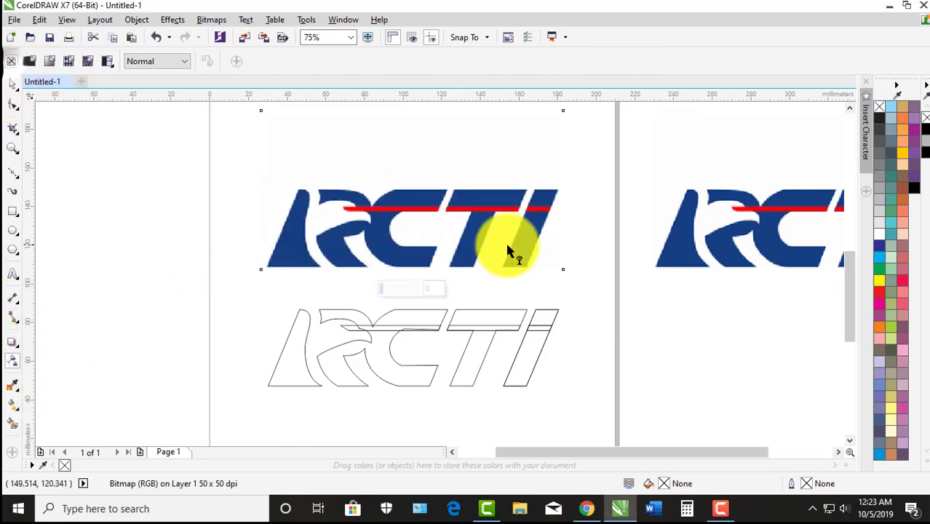
{"action": "left_click", "coordinate": [13, 104]}
{"action": "left_click", "coordinate": [133, 188]}
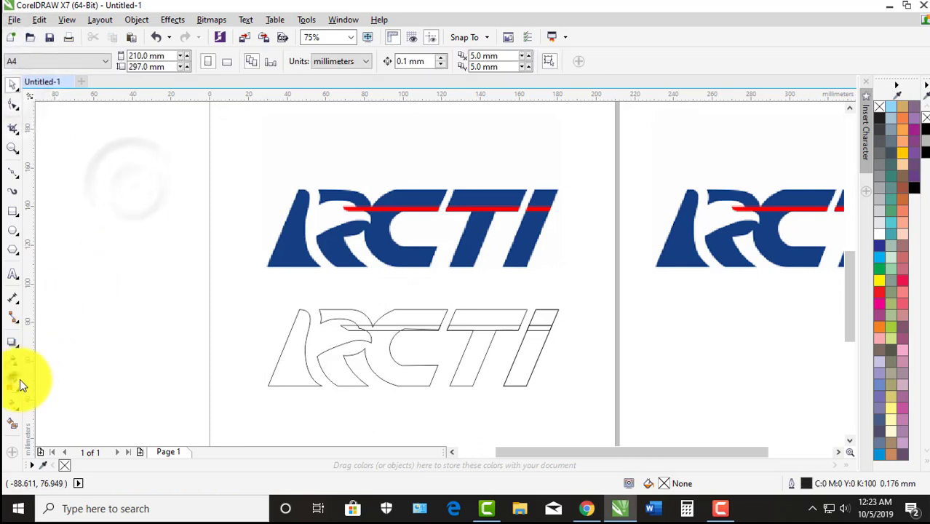
Sample the dark blue #163F83 from the bitmap and fill all the traced letter shapes with it.
{"action": "left_click", "coordinate": [12, 384]}
{"action": "scroll", "coordinate": [363, 334], "scroll_direction": "up", "scroll_amount": 2}
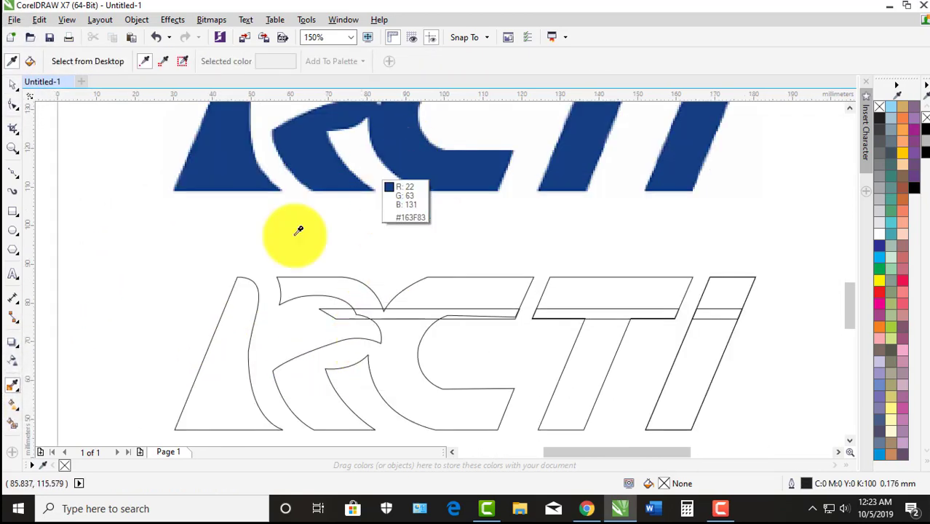
{"action": "left_click", "coordinate": [422, 164]}
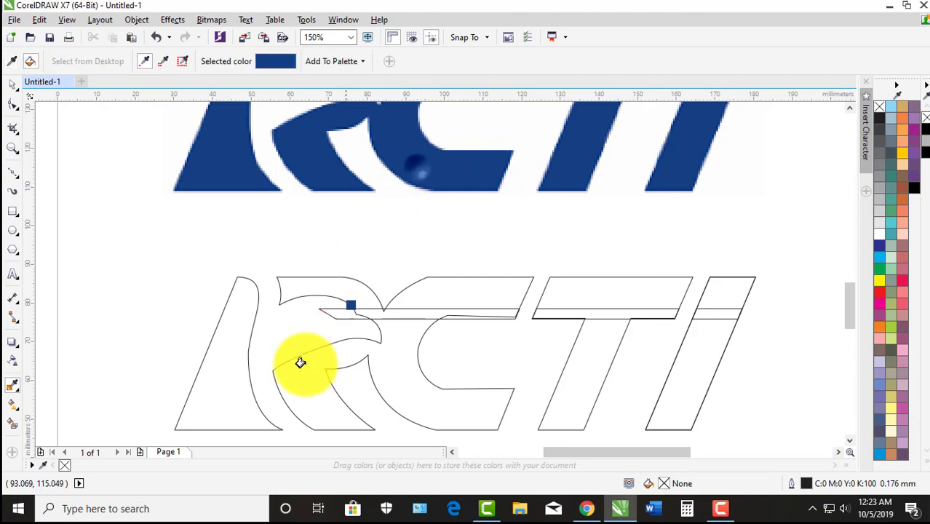
{"action": "left_click", "coordinate": [217, 397]}
{"action": "left_click", "coordinate": [305, 389]}
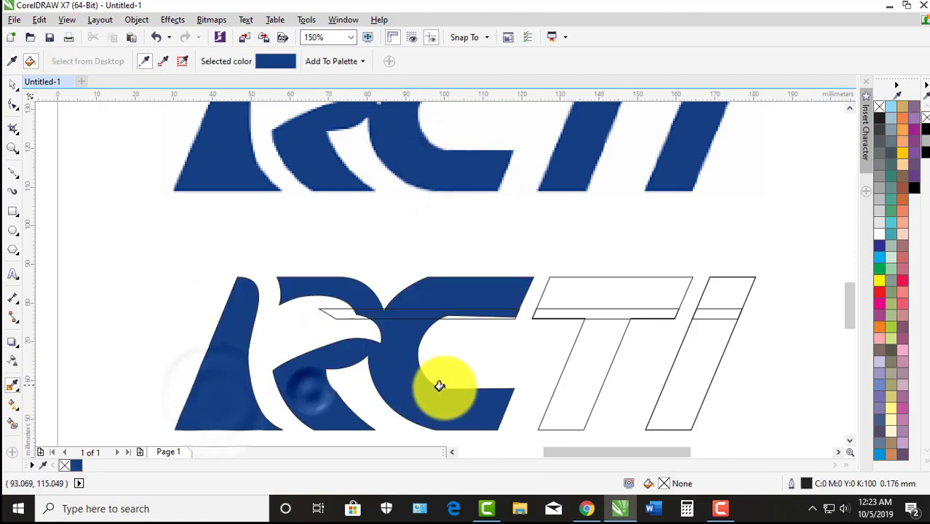
{"action": "left_click", "coordinate": [565, 399]}
{"action": "left_click", "coordinate": [666, 382]}
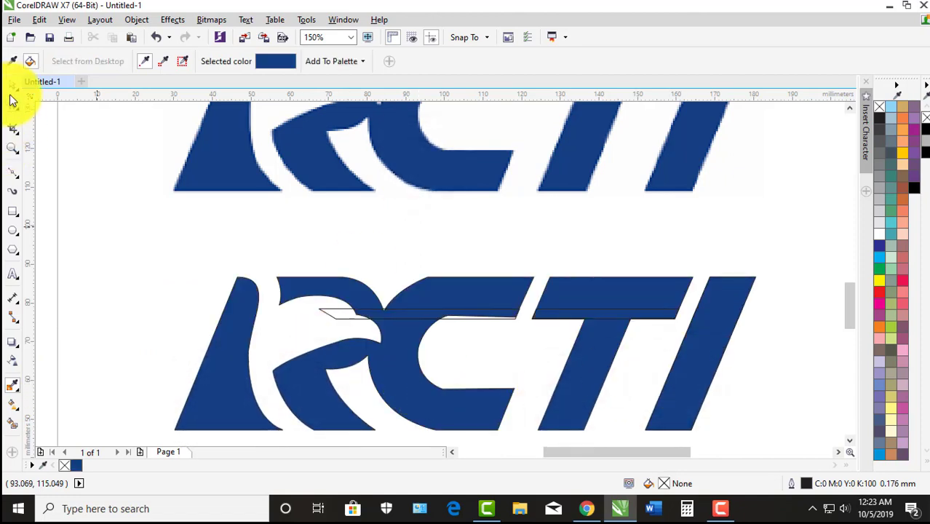
Sample the bitmap's red and fill the stripe segments across the C and T with it.
{"action": "left_click", "coordinate": [12, 86]}
{"action": "scroll", "coordinate": [305, 243], "scroll_direction": "down", "scroll_amount": 1}
{"action": "scroll", "coordinate": [233, 240], "scroll_direction": "up", "scroll_amount": 1}
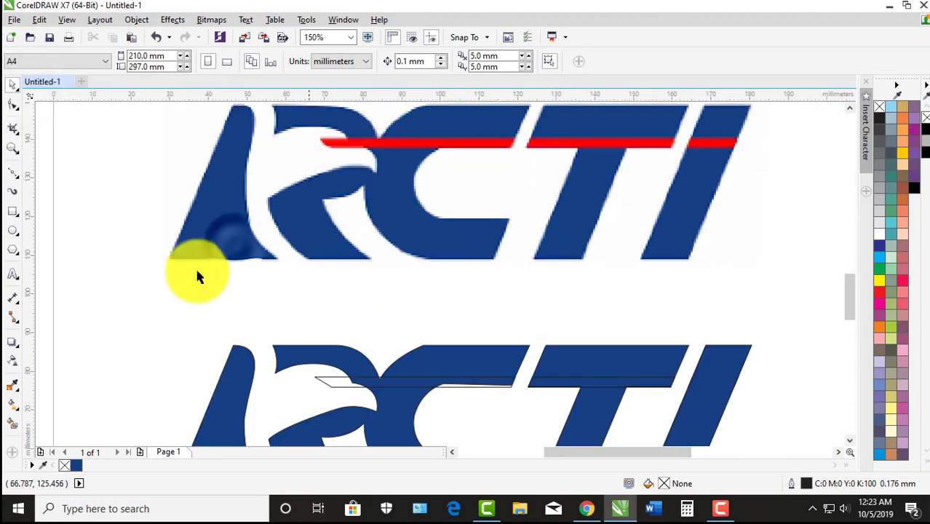
{"action": "left_click", "coordinate": [12, 389]}
{"action": "left_click", "coordinate": [358, 154]}
{"action": "scroll", "coordinate": [358, 156], "scroll_direction": "down", "scroll_amount": 1}
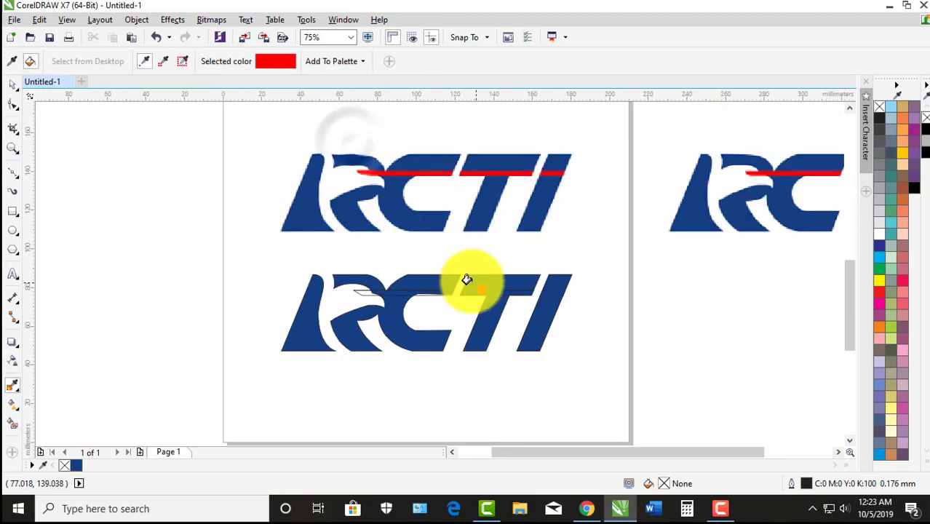
{"action": "scroll", "coordinate": [466, 280], "scroll_direction": "up", "scroll_amount": 2}
{"action": "left_click", "coordinate": [174, 324]}
Send the blue I behind its stripe segment and fill that segment with the red sampled from the T's stripe.
{"action": "scroll", "coordinate": [452, 295], "scroll_direction": "down", "scroll_amount": 1}
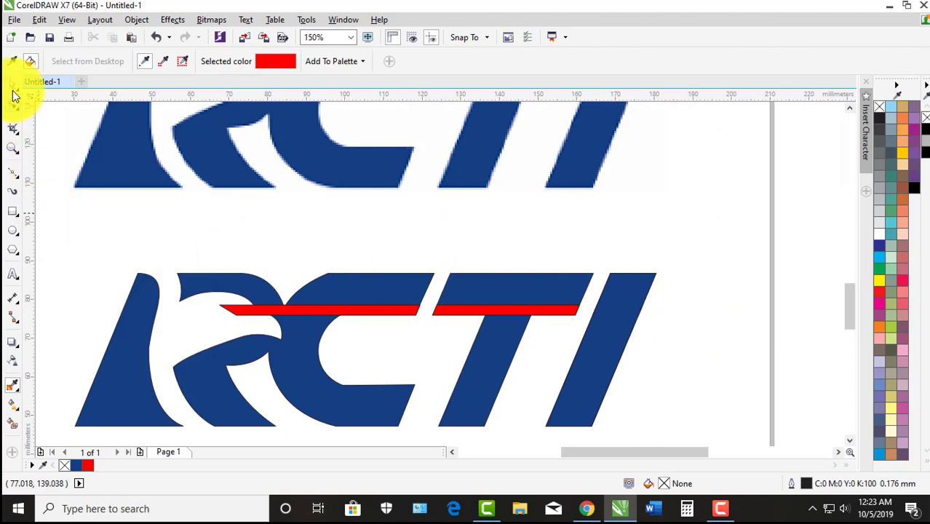
{"action": "left_click", "coordinate": [13, 91]}
{"action": "left_click", "coordinate": [605, 370]}
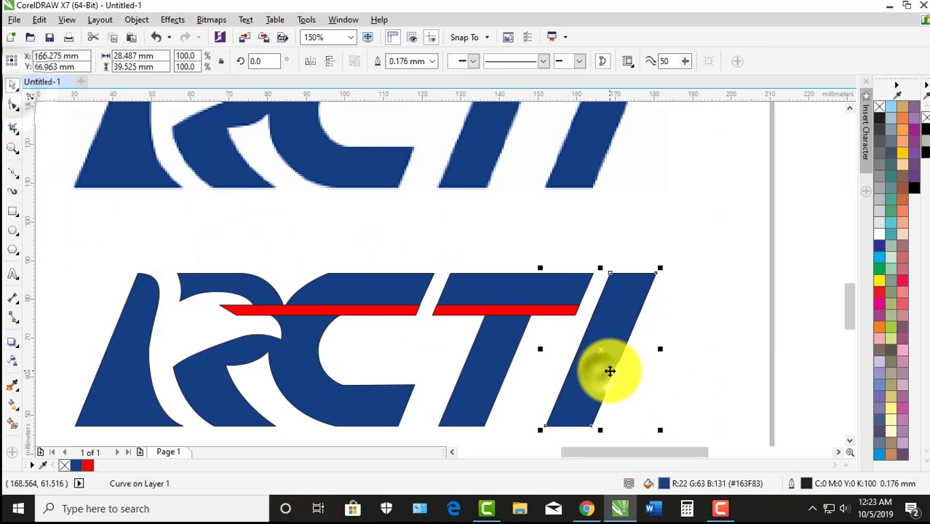
{"action": "left_click", "coordinate": [653, 351]}
{"action": "left_click", "coordinate": [13, 386]}
{"action": "scroll", "coordinate": [650, 307], "scroll_direction": "up", "scroll_amount": 2}
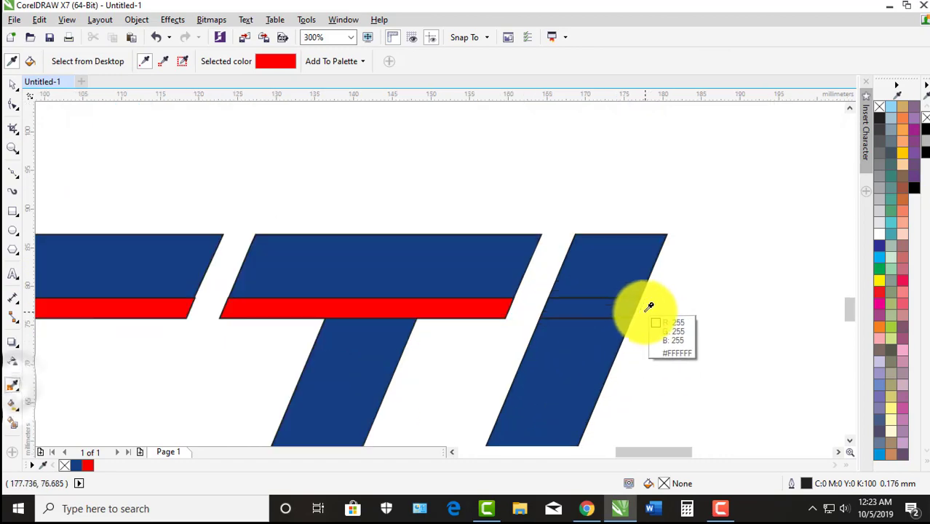
{"action": "left_click", "coordinate": [484, 309]}
{"action": "left_click", "coordinate": [567, 306]}
{"action": "scroll", "coordinate": [567, 306], "scroll_direction": "down", "scroll_amount": 2}
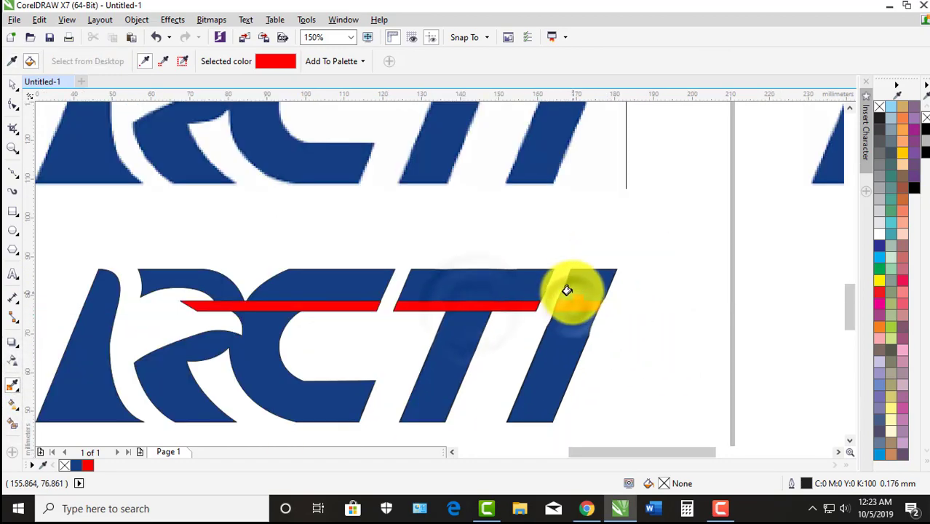
{"action": "scroll", "coordinate": [567, 291], "scroll_direction": "down", "scroll_amount": 2}
Select every shape of the vector logo and set the outline to None.
{"action": "left_click", "coordinate": [12, 86]}
{"action": "left_click_drag", "start_coordinate": [197, 263], "coordinate": [650, 323]}
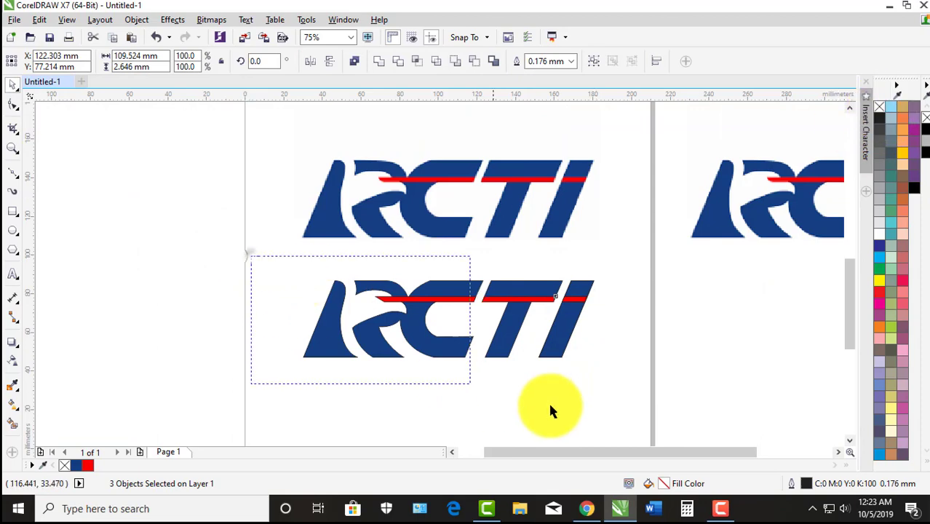
{"action": "left_click_drag", "start_coordinate": [551, 410], "coordinate": [619, 368]}
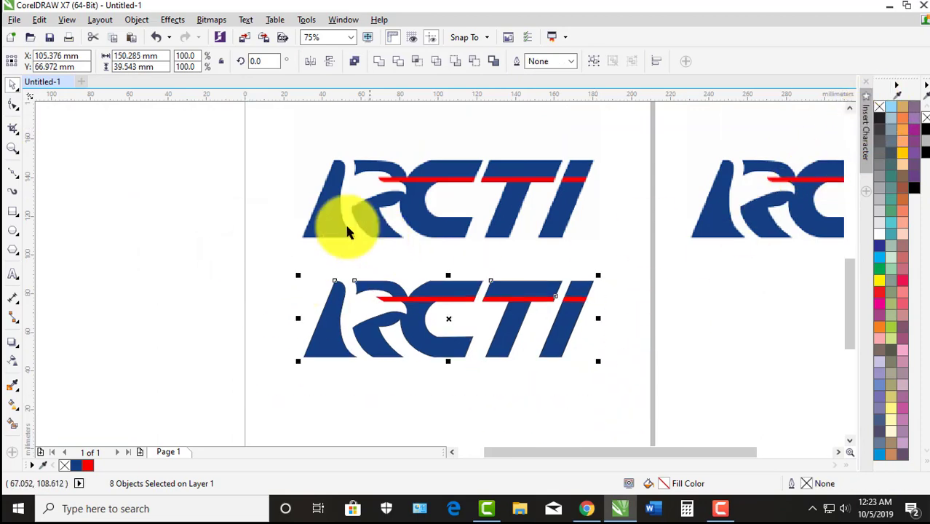
{"action": "left_click", "coordinate": [258, 202]}
Move the coloured bitmap closer to the vector logo and compare the edge quality of the two.
{"action": "scroll", "coordinate": [386, 245], "scroll_direction": "up", "scroll_amount": 1}
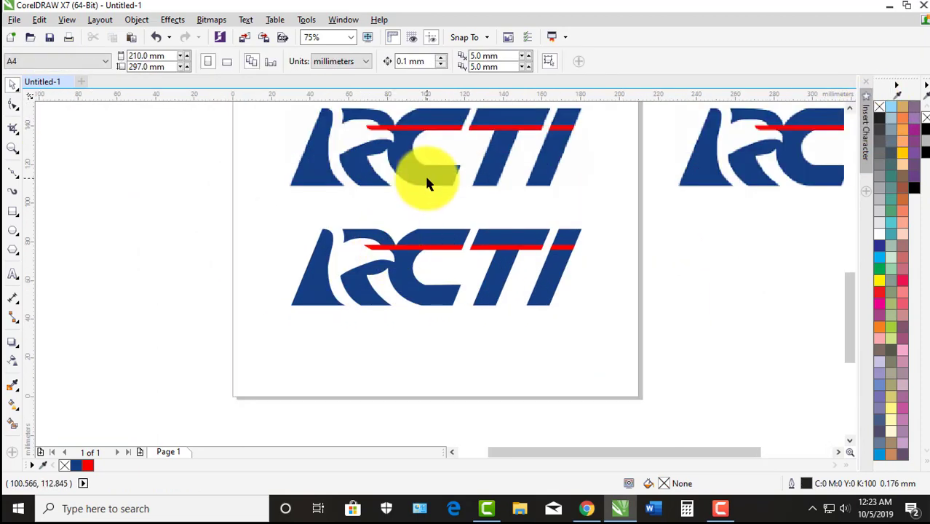
{"action": "left_click_drag", "start_coordinate": [435, 161], "coordinate": [449, 181]}
{"action": "scroll", "coordinate": [468, 193], "scroll_direction": "up", "scroll_amount": 1}
{"action": "scroll", "coordinate": [469, 193], "scroll_direction": "up", "scroll_amount": 2}
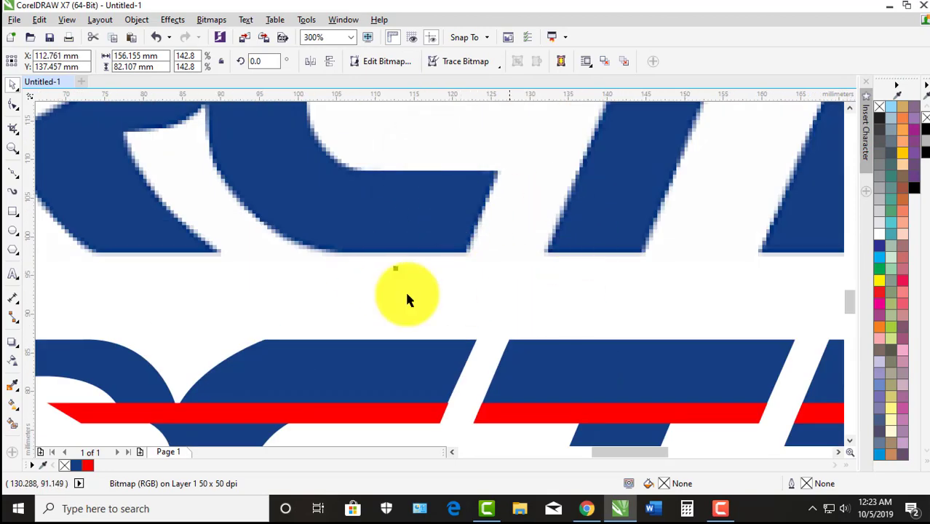
{"action": "scroll", "coordinate": [486, 281], "scroll_direction": "down", "scroll_amount": 2}
{"action": "left_click", "coordinate": [186, 258]}
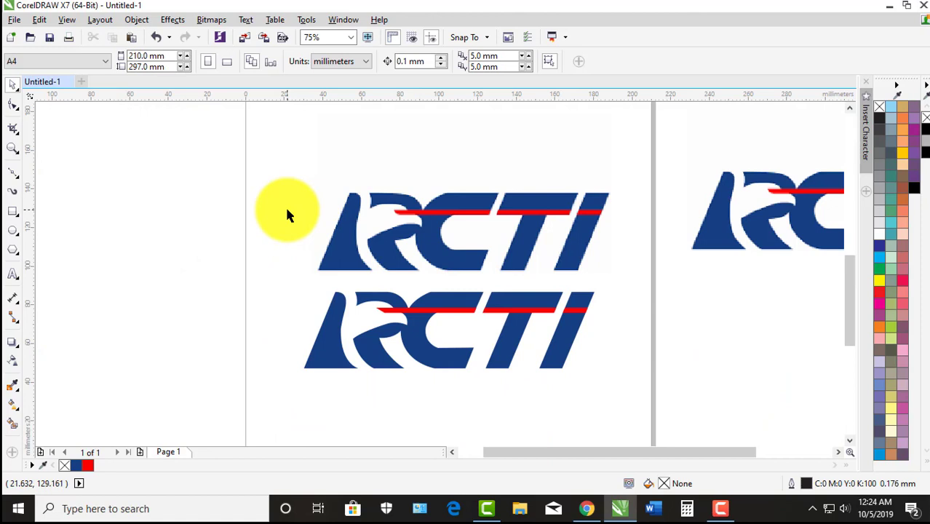
Delete both bitmap copies of the logo, keeping only the vector version.
{"action": "scroll", "coordinate": [407, 207], "scroll_direction": "down", "scroll_amount": 1}
{"action": "left_click", "coordinate": [368, 192]}
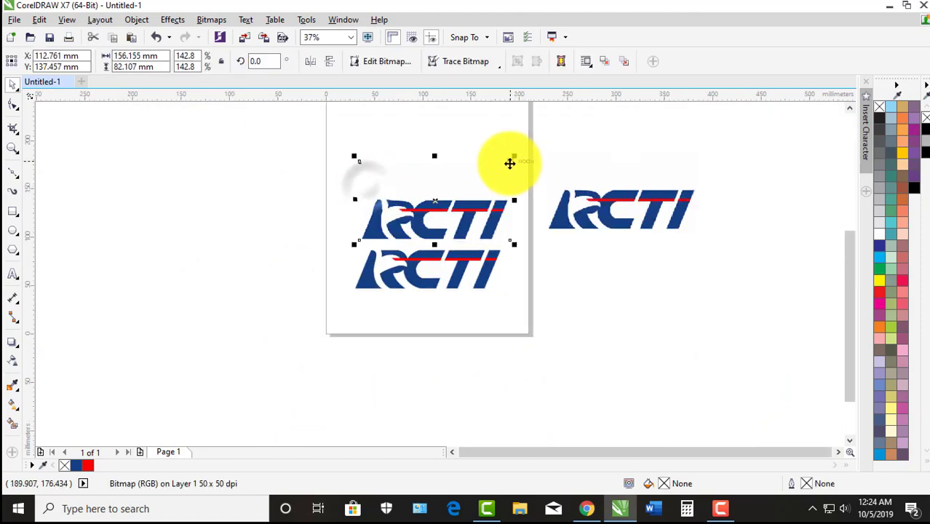
{"action": "left_click", "coordinate": [448, 123]}
{"action": "left_click_drag", "start_coordinate": [326, 156], "coordinate": [743, 247]}
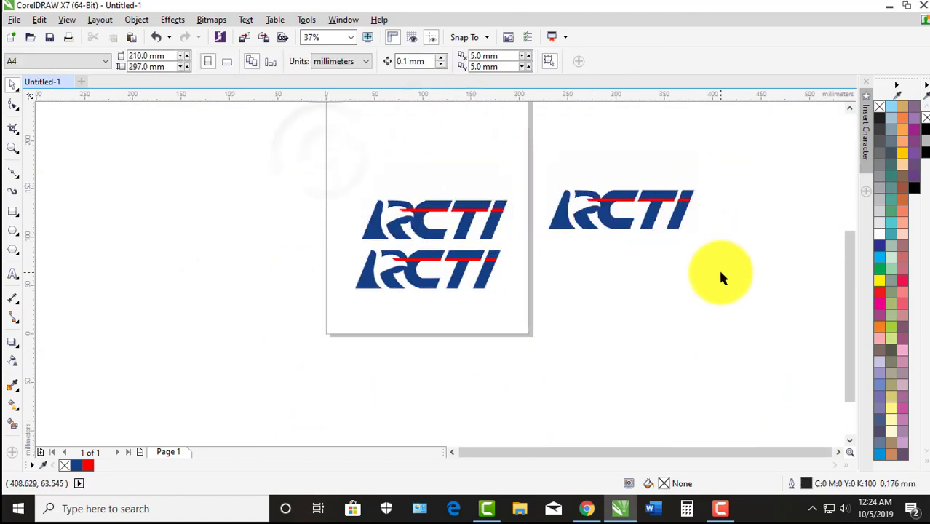
{"action": "left_click_drag", "start_coordinate": [648, 233], "coordinate": [479, 228]}
{"action": "key", "text": "Delete"}
{"action": "key", "text": "F4"}
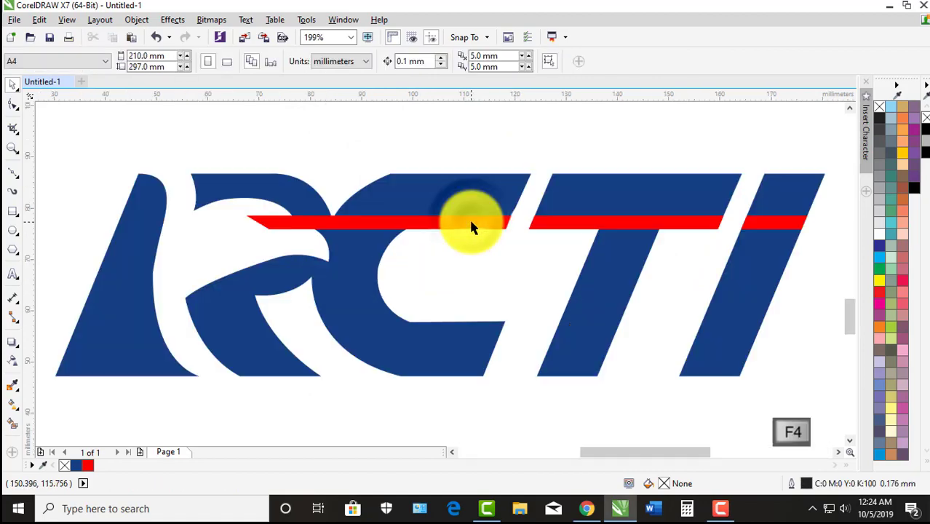